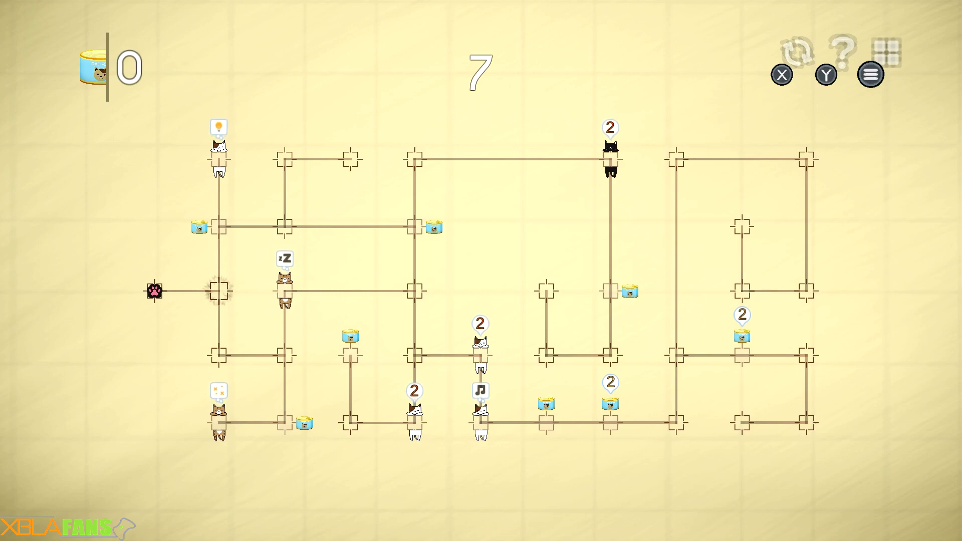
Collect two food cans along the row and feed both to the black cat
{"action": "key", "text": "Right"}
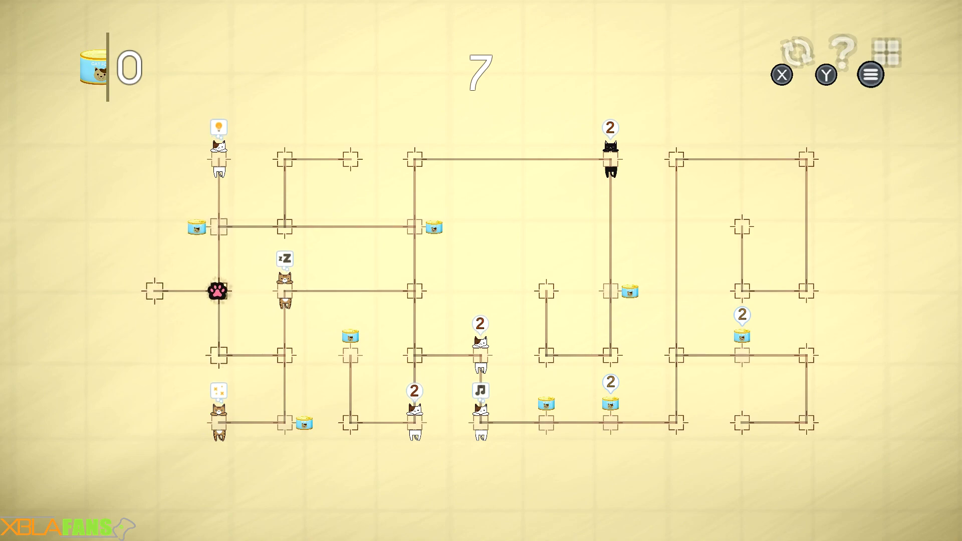
{"action": "key", "text": "Up"}
{"action": "key", "text": "Right"}
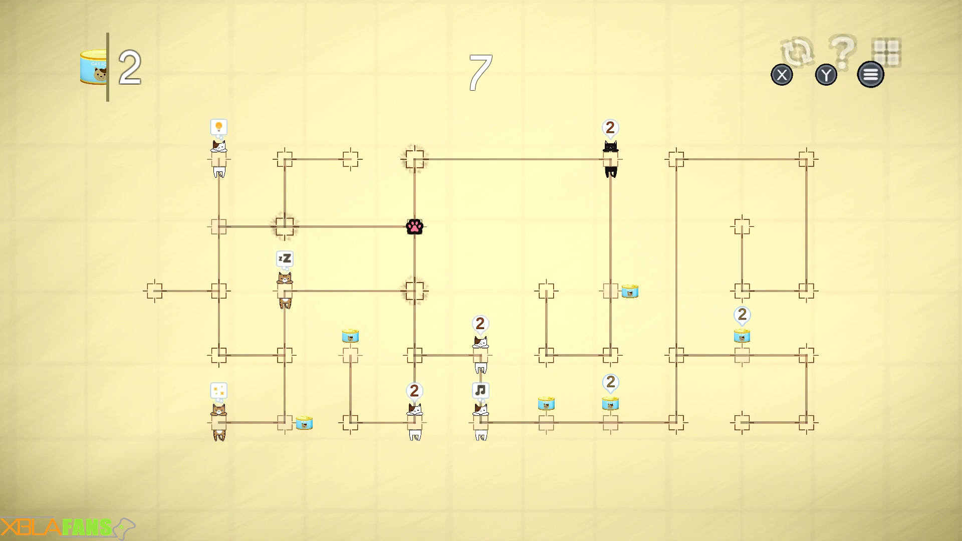
{"action": "key", "text": "Left"}
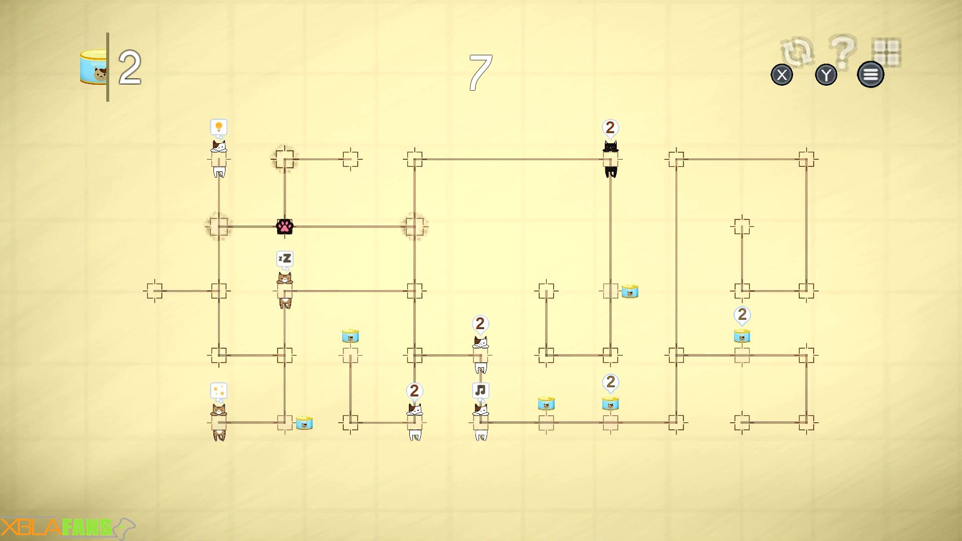
{"action": "key", "text": "Right"}
{"action": "key", "text": "Up"}
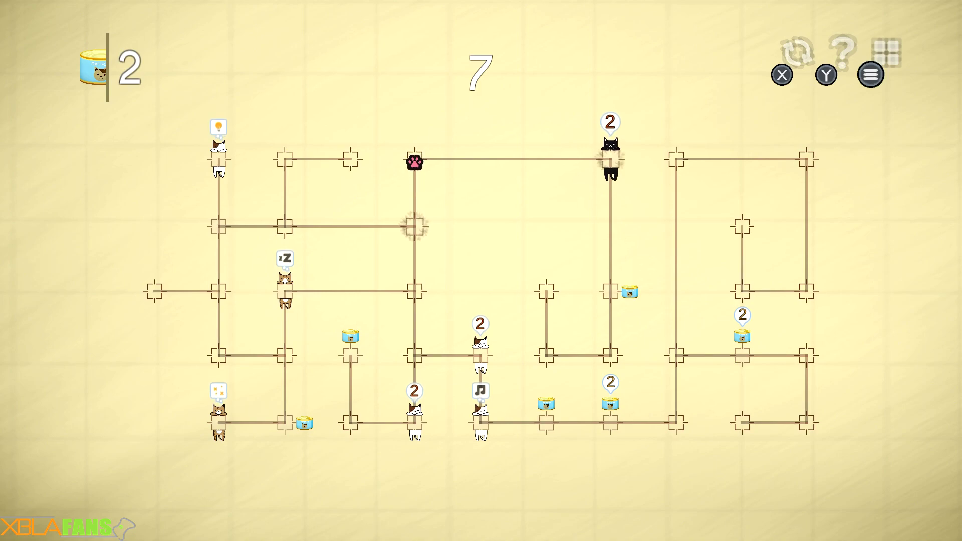
{"action": "key", "text": "Right"}
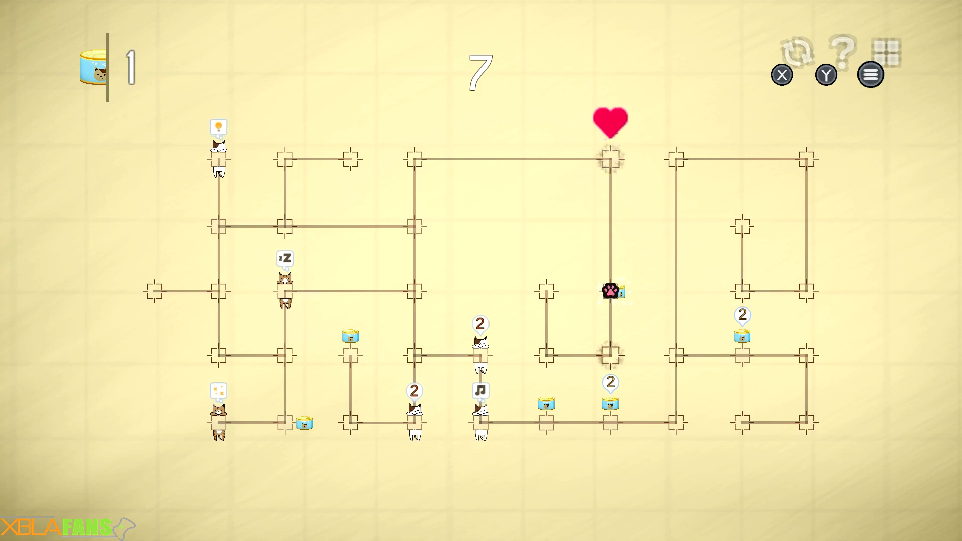
Pick up the can below the black cat and feed the top-left cat
{"action": "key", "text": "Left"}
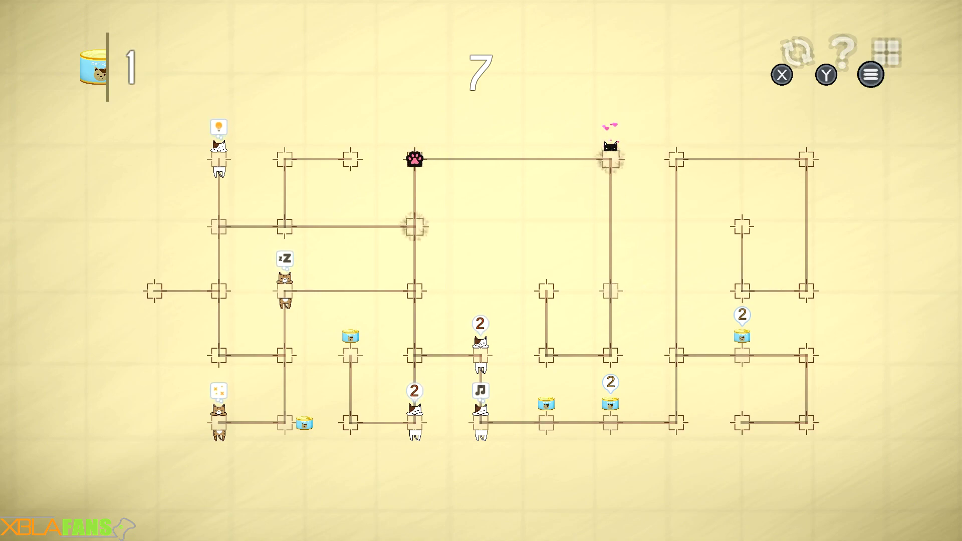
{"action": "key", "text": "Down"}
{"action": "key", "text": "Left"}
{"action": "key", "text": "Up"}
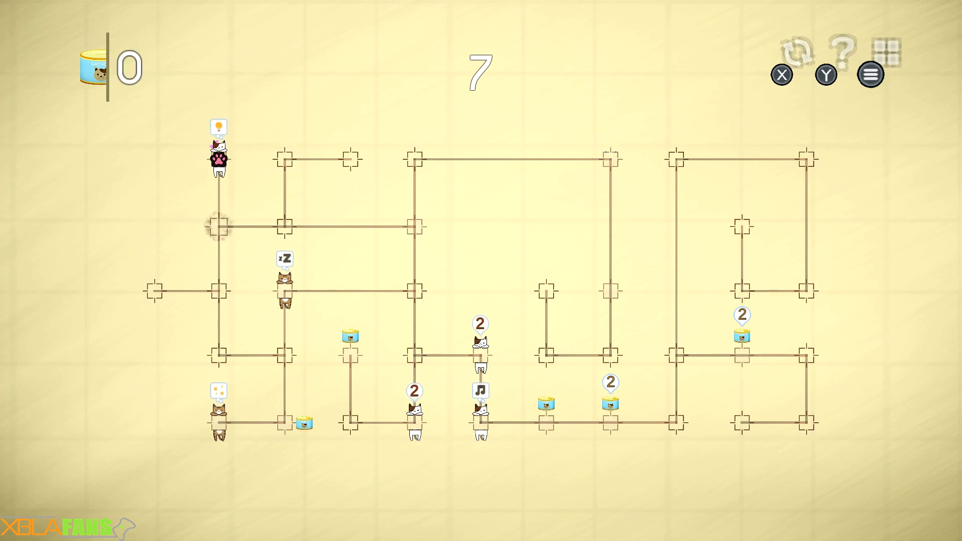
Grab the lower-left can, feed the sleeping cat, and head toward the numbered cats
{"action": "key", "text": "Down"}
{"action": "key", "text": "Right"}
{"action": "key", "text": "Down"}
{"action": "key", "text": "Up"}
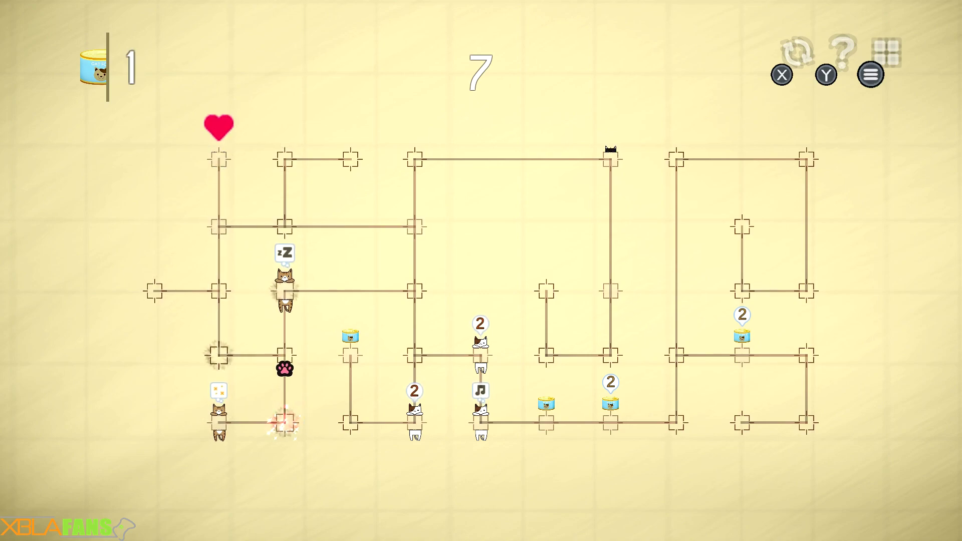
{"action": "key", "text": "Right"}
{"action": "key", "text": "Down"}
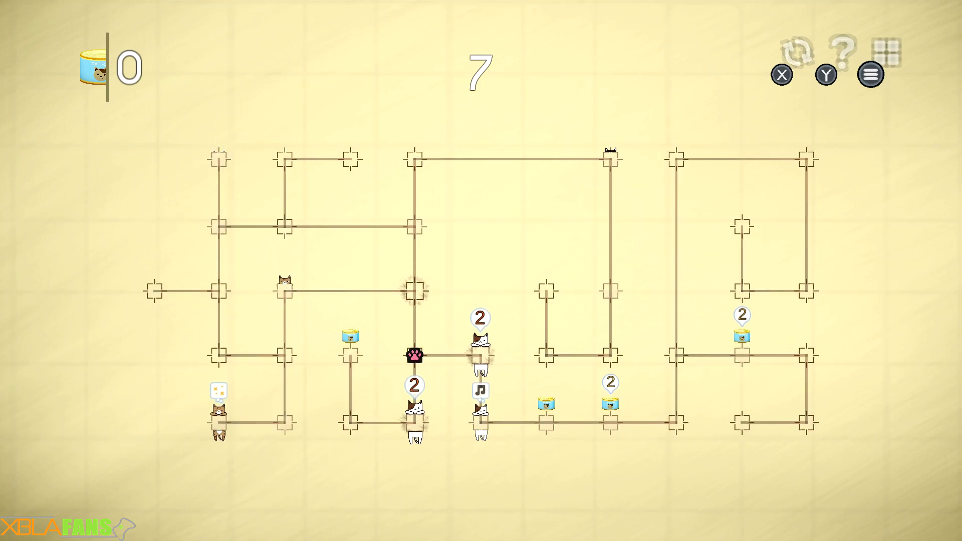
Restart the level and collect the cans on the upper rows
{"action": "key", "text": "x"}
{"action": "key", "text": "Right"}
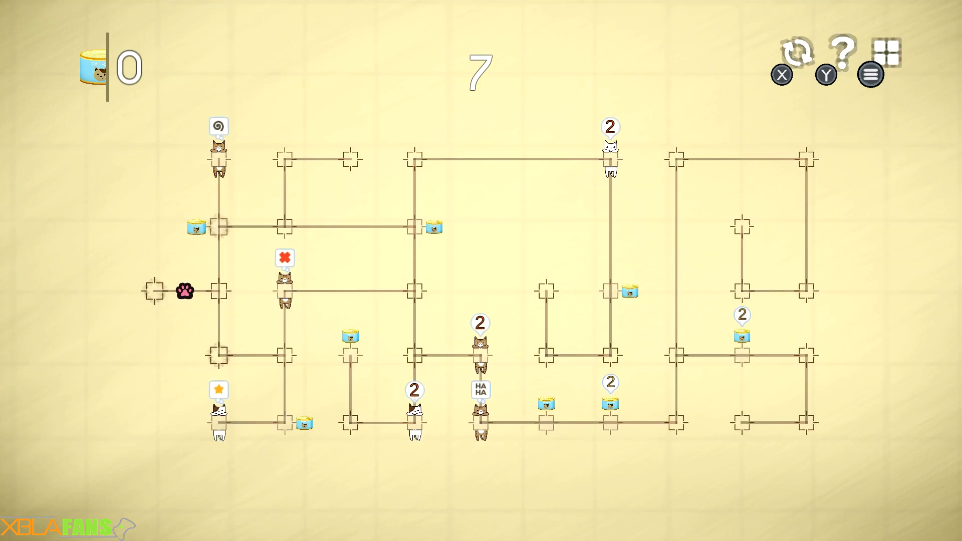
{"action": "key", "text": "Up"}
{"action": "key", "text": "Right"}
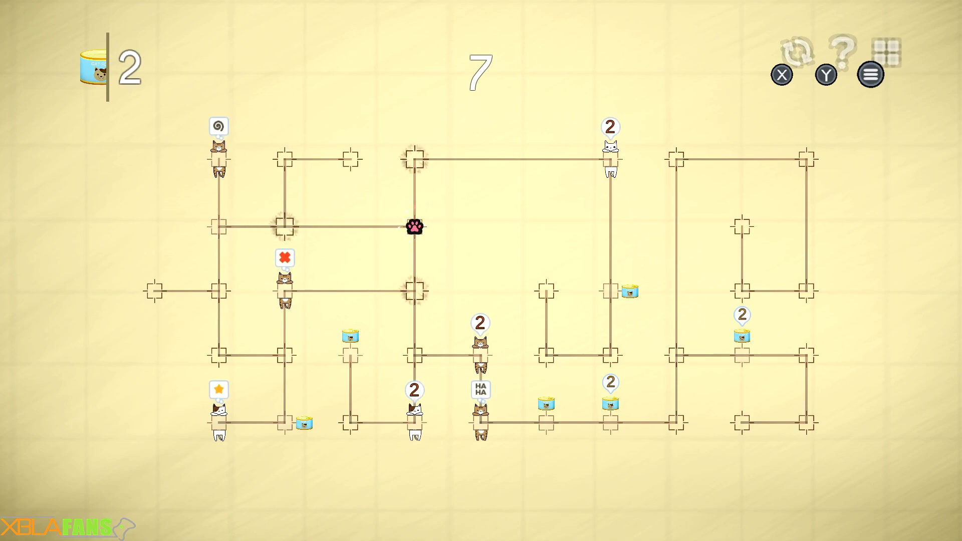
{"action": "key", "text": "Left"}
{"action": "key", "text": "Left"}
Take the left column down for the bottom-row can and feed the X-bubble cat
{"action": "key", "text": "Down"}
{"action": "key", "text": "Down"}
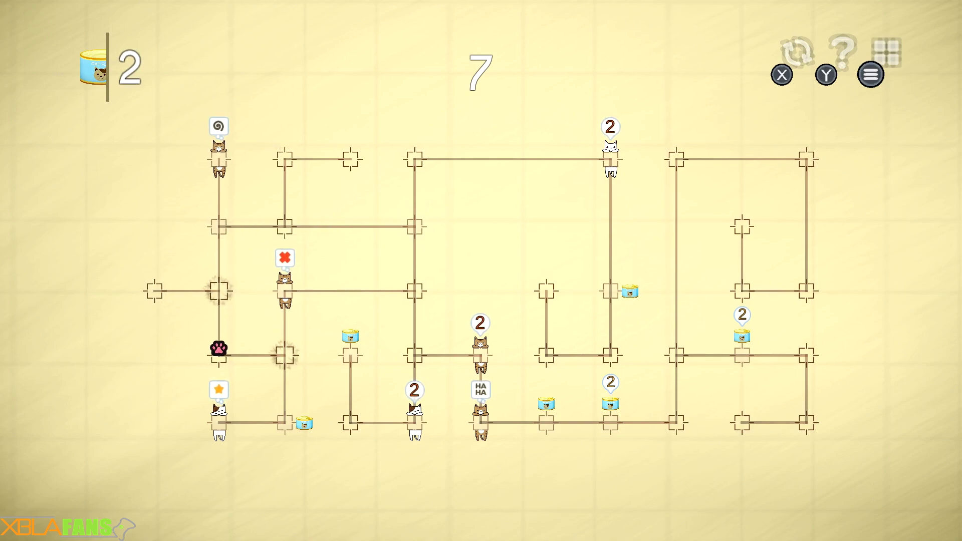
{"action": "key", "text": "Right"}
{"action": "key", "text": "Down"}
{"action": "key", "text": "Up"}
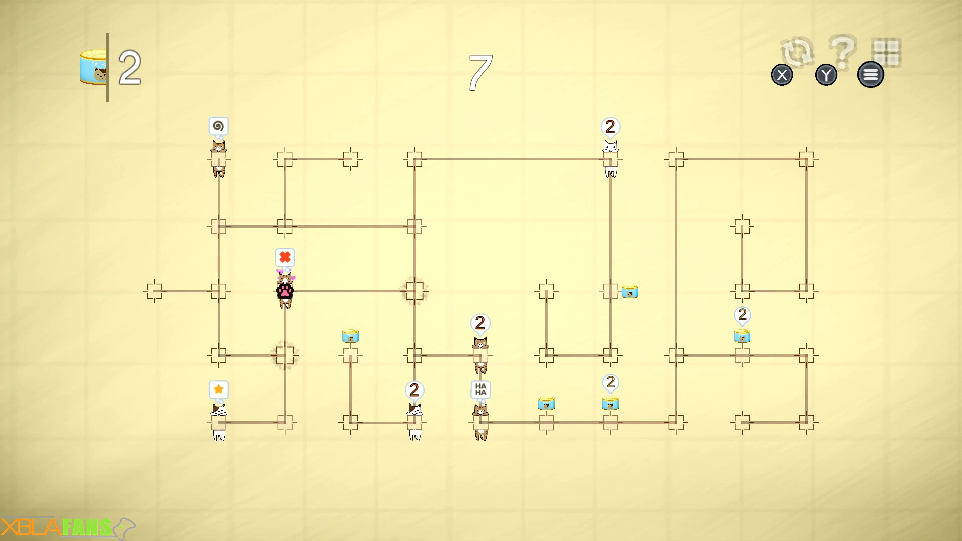
Feed the '2' cat two cans, then restart the level with X
{"action": "key", "text": "Right"}
{"action": "key", "text": "Down"}
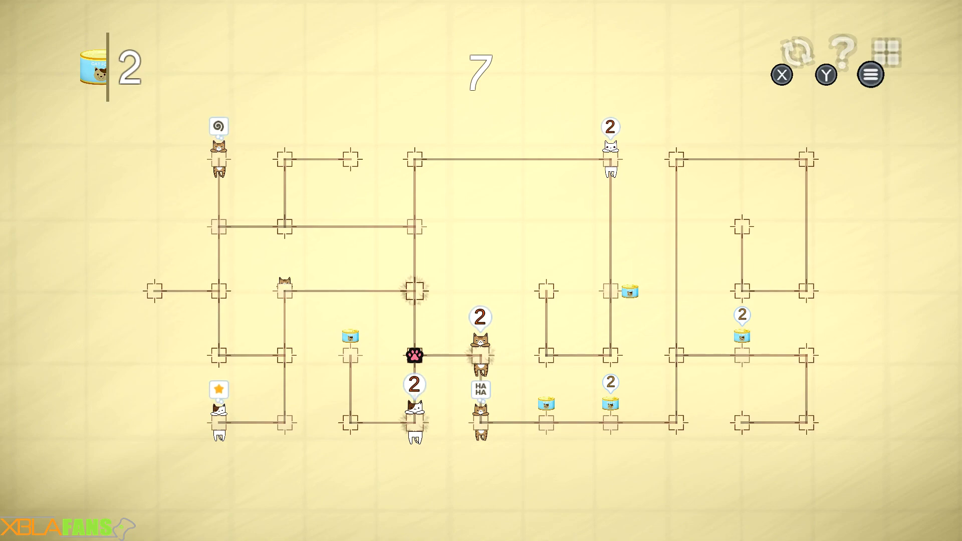
{"action": "key", "text": "Right"}
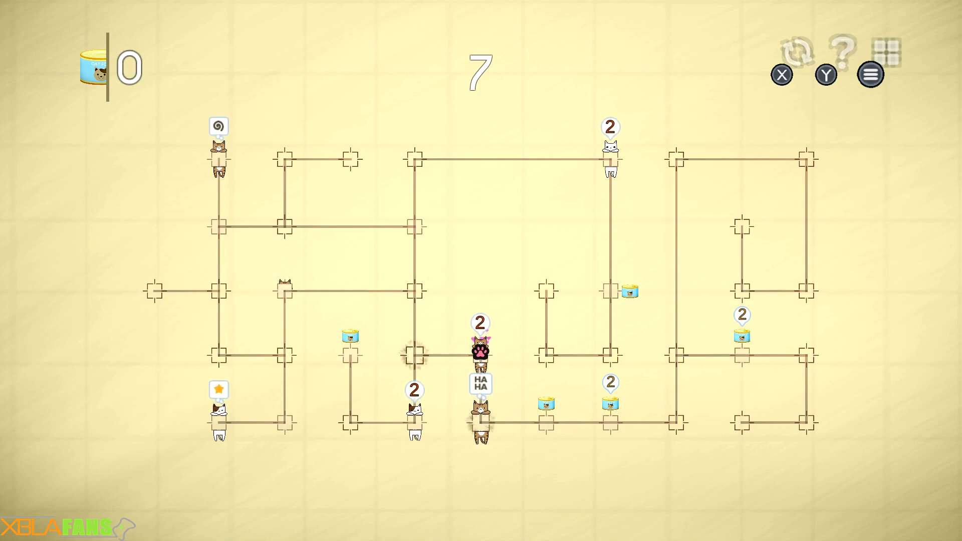
{"action": "key", "text": "Left"}
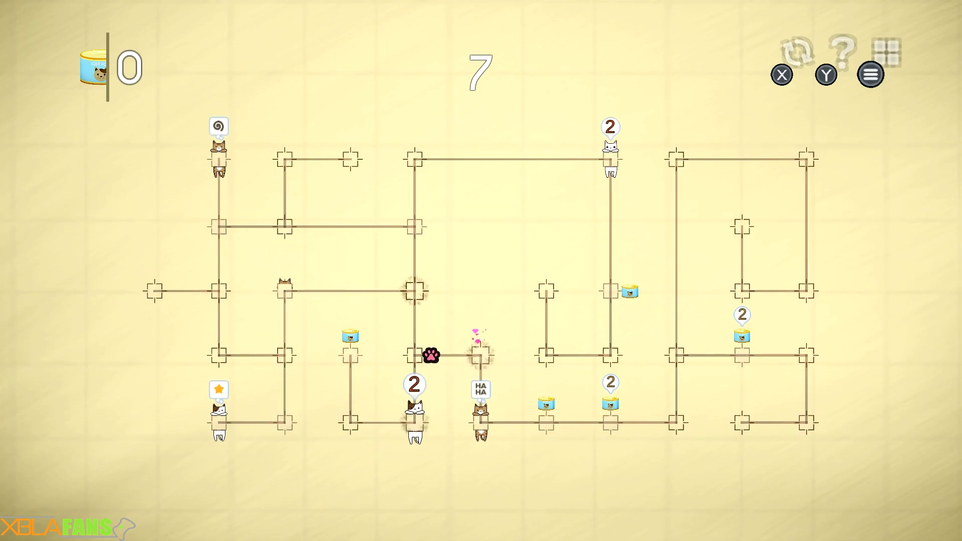
{"action": "key", "text": "x"}
Collect three cans: near the start, lower left, and on the upper row
{"action": "key", "text": "Right"}
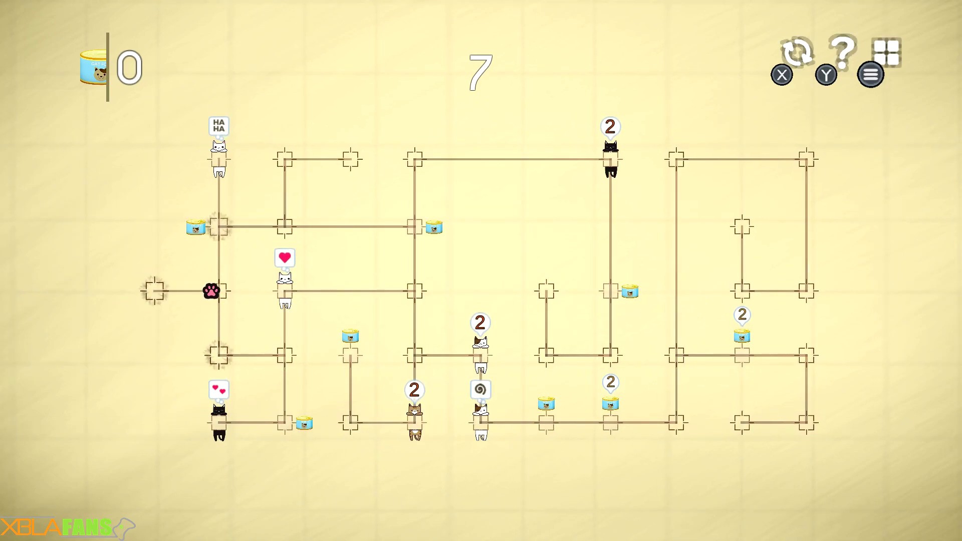
{"action": "key", "text": "Up"}
{"action": "key", "text": "Down"}
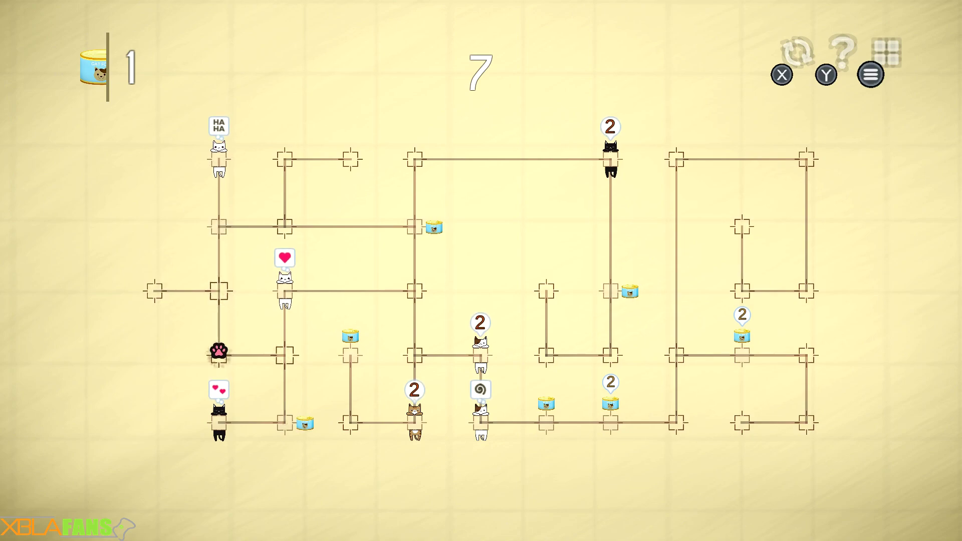
{"action": "key", "text": "Right"}
{"action": "key", "text": "Down"}
{"action": "key", "text": "Up"}
{"action": "key", "text": "Left"}
{"action": "key", "text": "Up"}
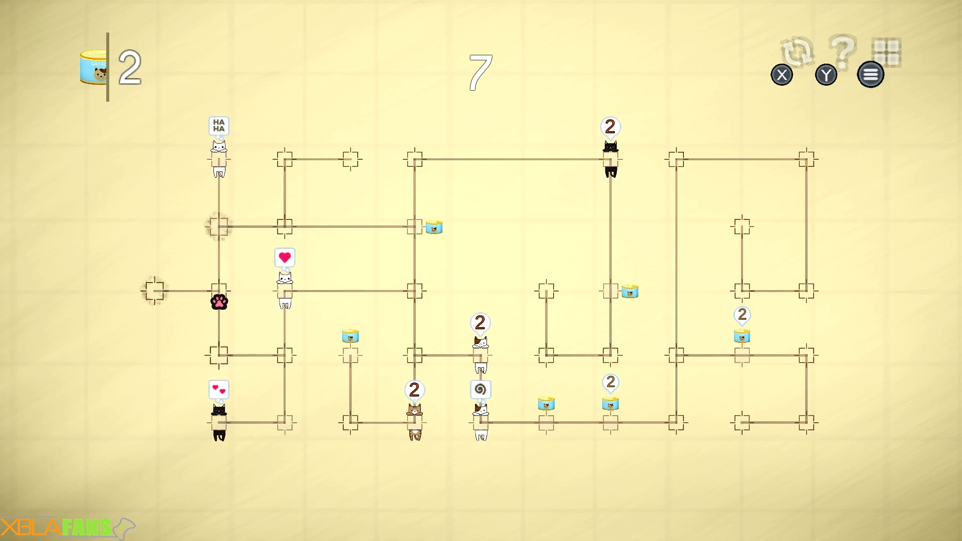
{"action": "key", "text": "Right"}
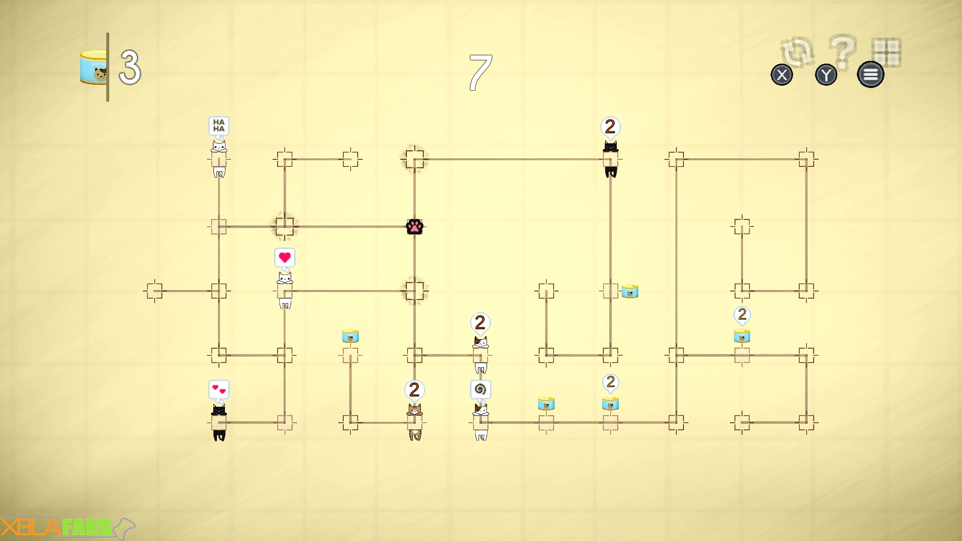
Backtrack along the middle row and feed the numbered cats in the middle
{"action": "key", "text": "Left"}
{"action": "key", "text": "Left"}
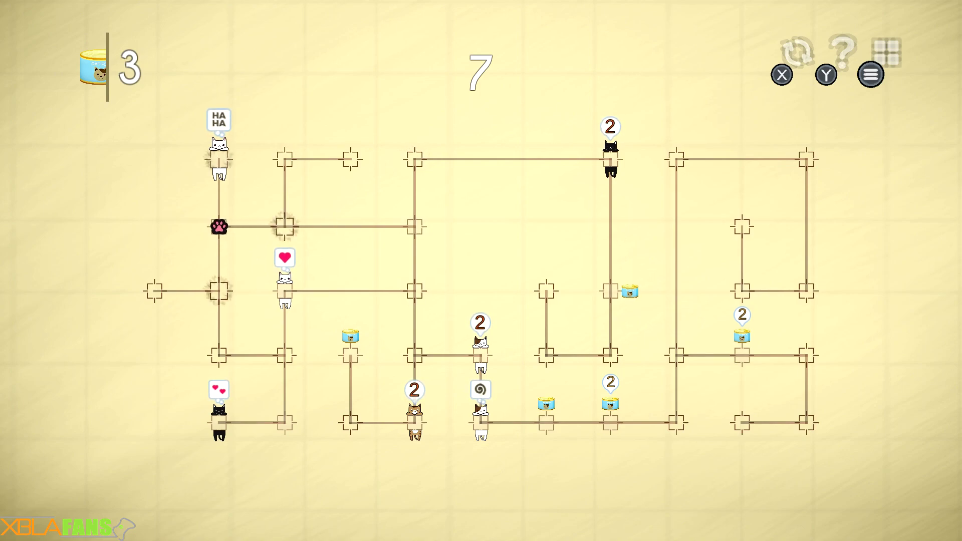
{"action": "key", "text": "Right"}
{"action": "key", "text": "Right"}
{"action": "key", "text": "Down"}
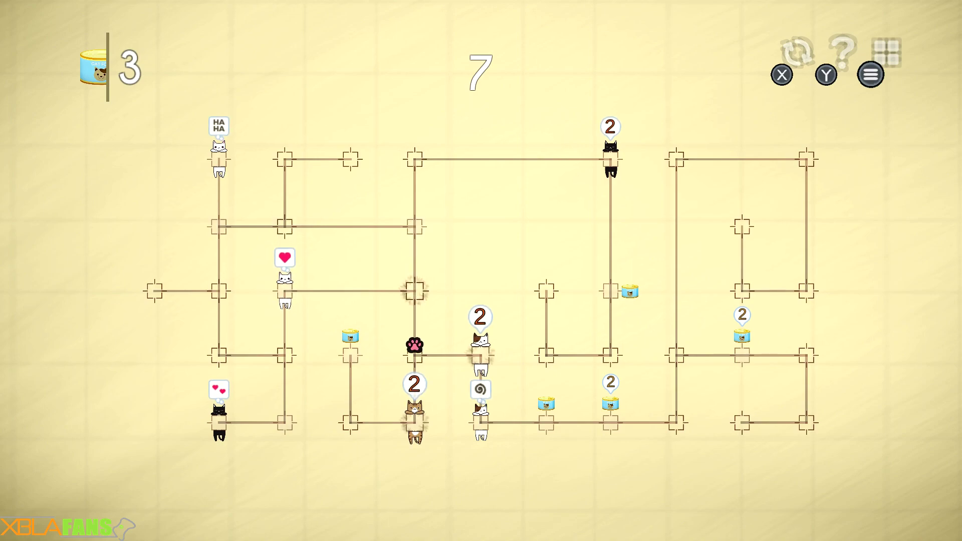
{"action": "key", "text": "Right"}
{"action": "key", "text": "Down"}
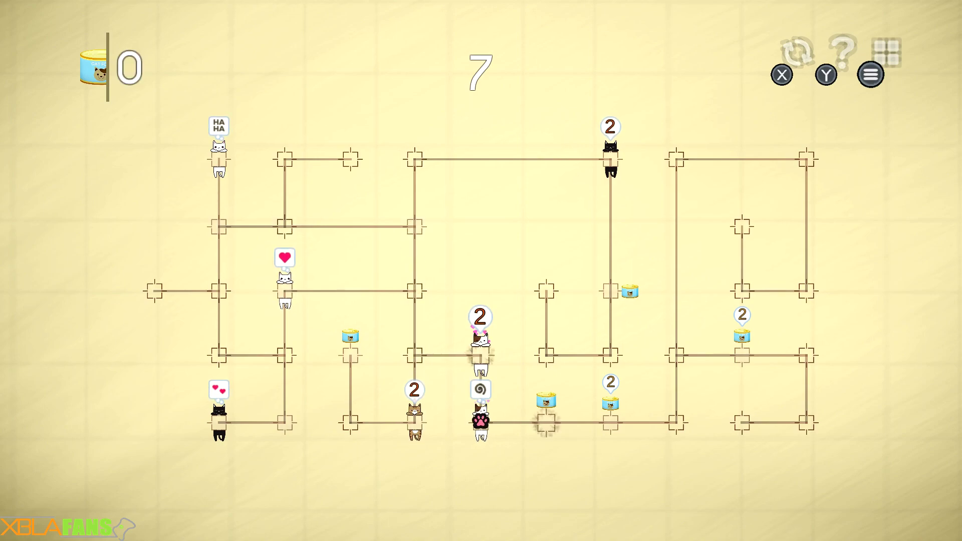
{"action": "key", "text": "Right"}
{"action": "key", "text": "Right"}
{"action": "key", "text": "Right"}
Collect the right-side cans and travel back left along the bottom row
{"action": "key", "text": "Up"}
{"action": "key", "text": "Right"}
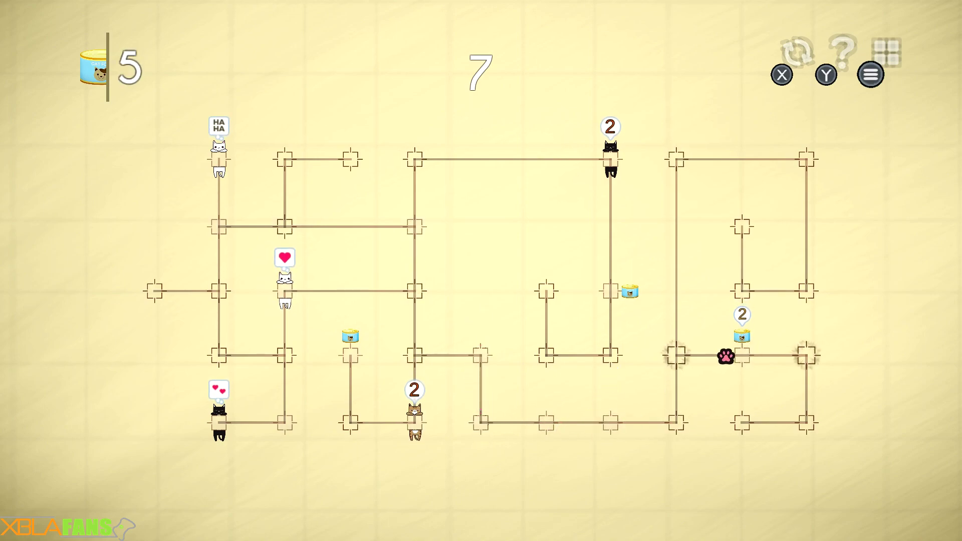
{"action": "key", "text": "Left"}
{"action": "key", "text": "Down"}
{"action": "key", "text": "Left"}
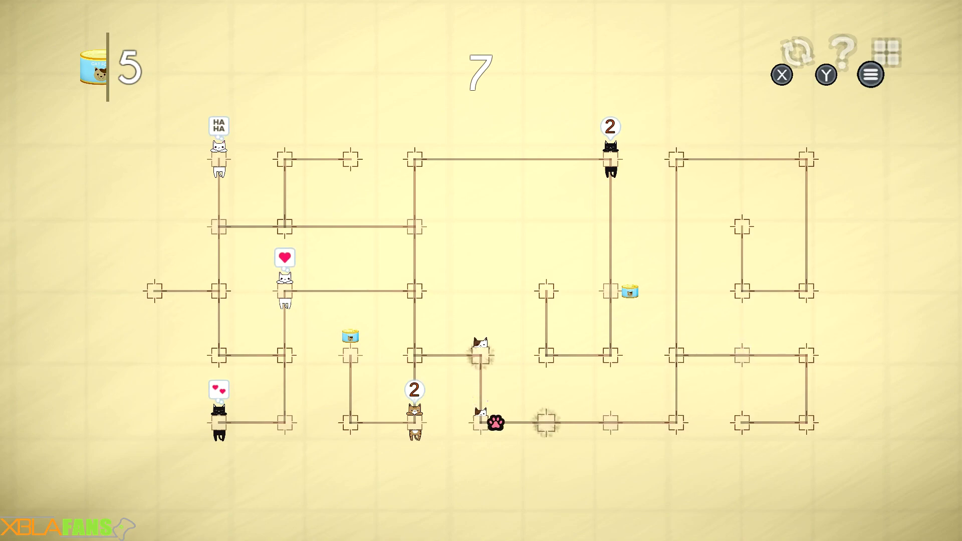
{"action": "key", "text": "Up"}
Pick up the can near the bottom middle and feed the tabby cat
{"action": "key", "text": "Left"}
{"action": "key", "text": "Down"}
{"action": "key", "text": "Left"}
{"action": "key", "text": "Up"}
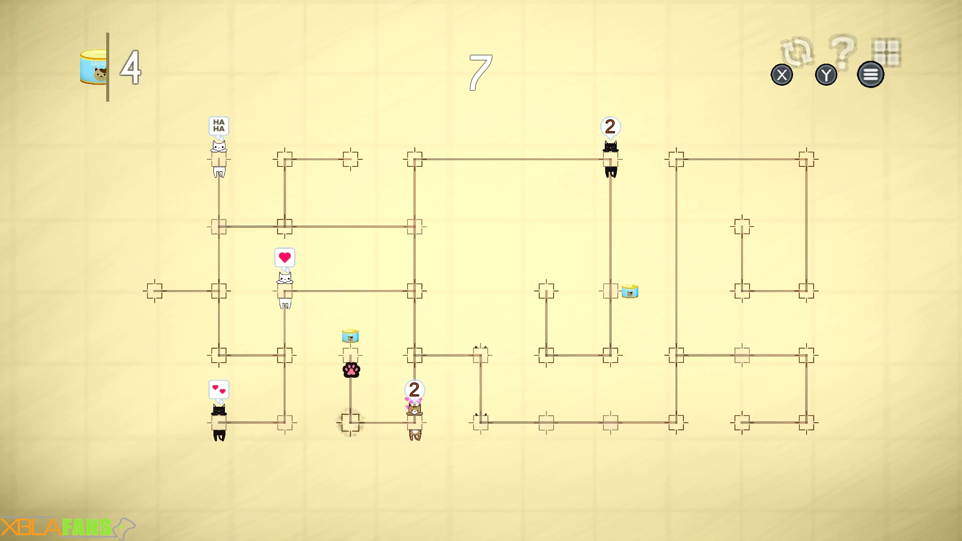
{"action": "key", "text": "Down"}
{"action": "key", "text": "Right"}
Feed the black cat on the top row and grab the can below it
{"action": "key", "text": "Up"}
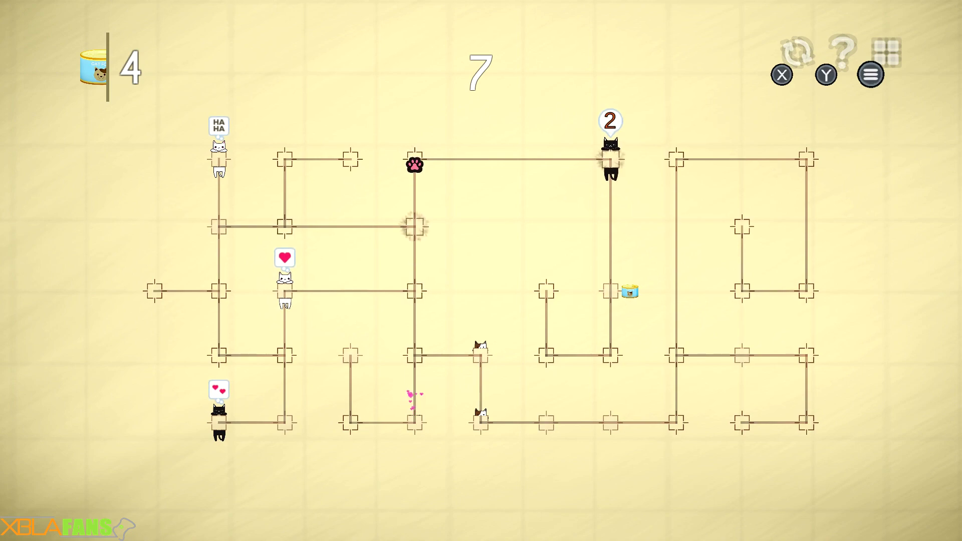
{"action": "key", "text": "Right"}
{"action": "key", "text": "Right"}
{"action": "key", "text": "Down"}
{"action": "key", "text": "Up"}
{"action": "key", "text": "Left"}
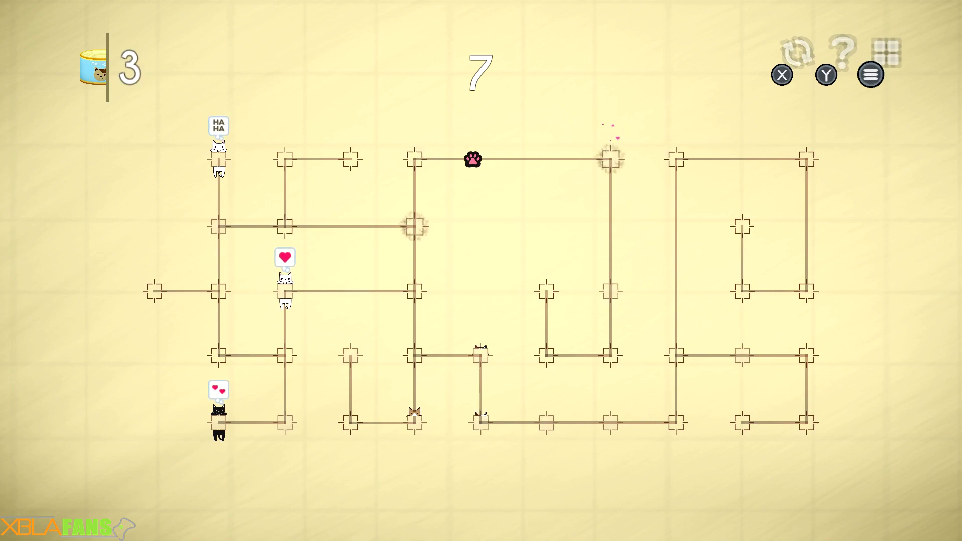
{"action": "key", "text": "Down"}
Feed the laughing cat and the white cat to finish puzzle 7
{"action": "key", "text": "Left"}
{"action": "key", "text": "Up"}
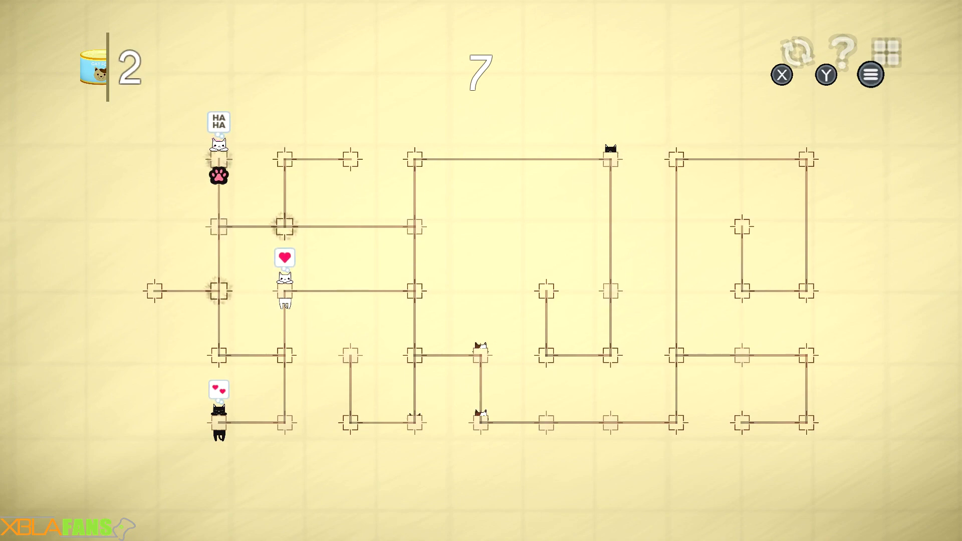
{"action": "key", "text": "Down"}
{"action": "key", "text": "Right"}
{"action": "key", "text": "Up"}
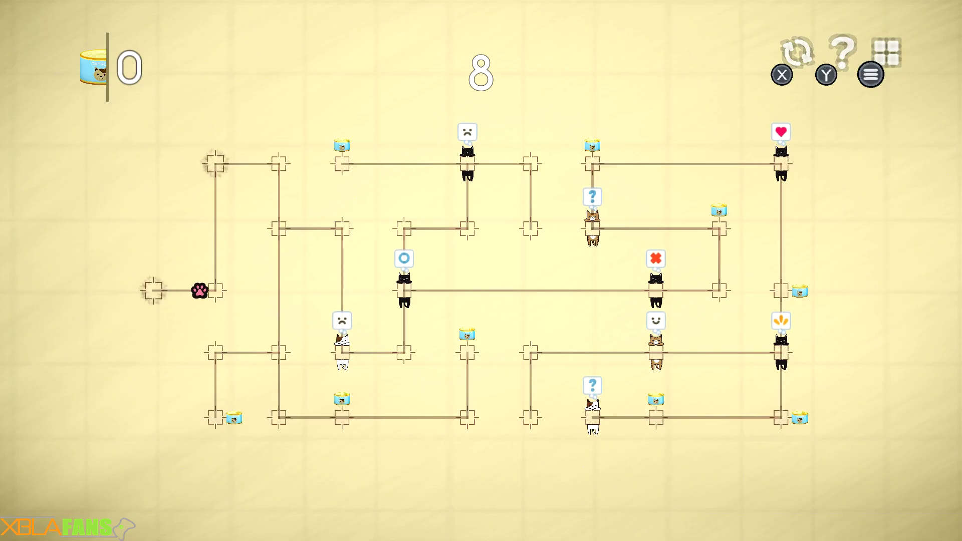
Collect the bottom-left can and two more cans along the bottom row
{"action": "key", "text": "Left"}
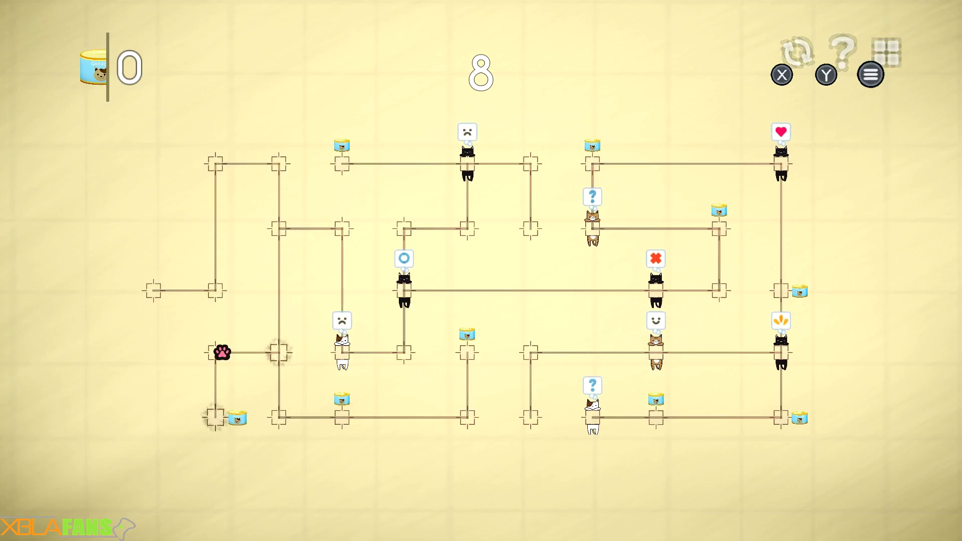
{"action": "key", "text": "Down"}
{"action": "key", "text": "Up"}
{"action": "key", "text": "Right"}
{"action": "key", "text": "Down"}
{"action": "key", "text": "Right"}
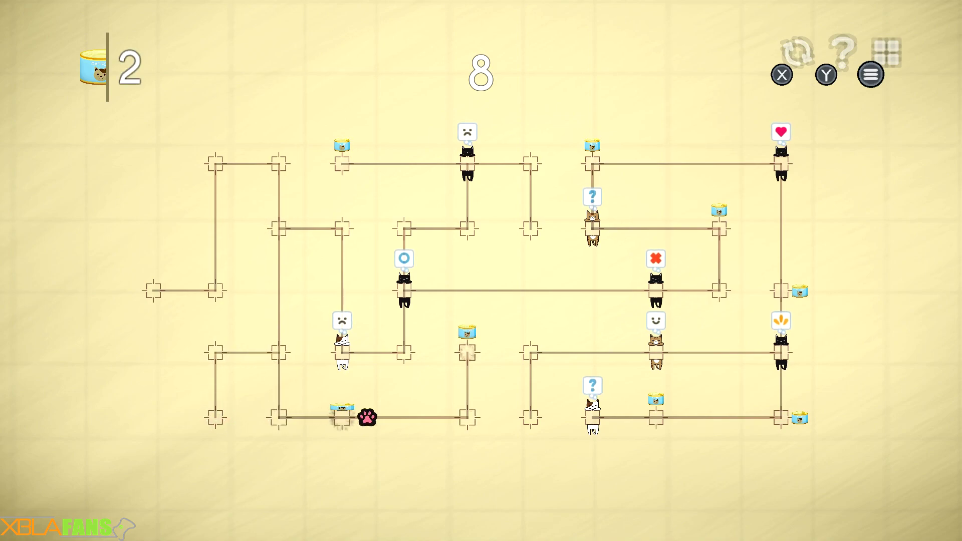
{"action": "key", "text": "Down"}
Deliver food to the white cat, the black cat above, and the brown cat
{"action": "key", "text": "Up"}
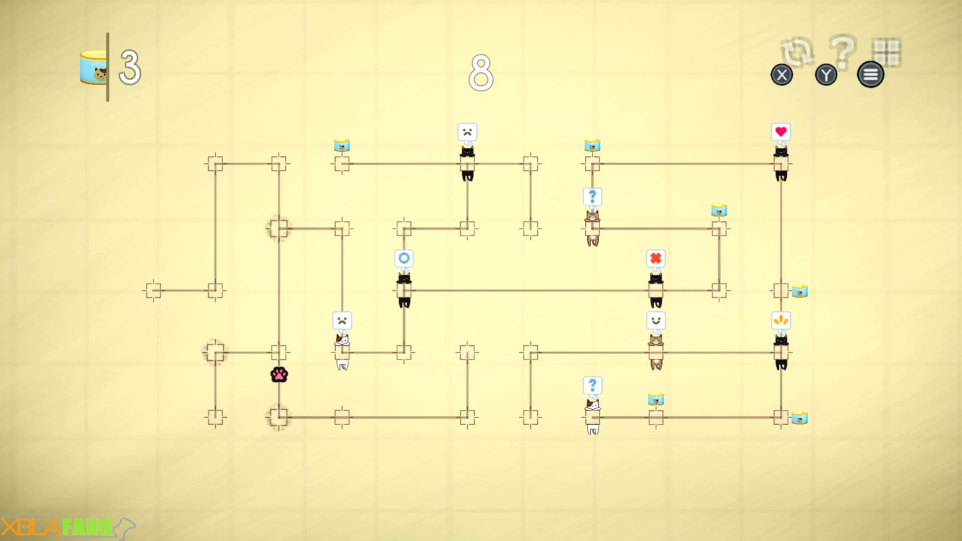
{"action": "key", "text": "Right"}
{"action": "key", "text": "Down"}
{"action": "key", "text": "Right"}
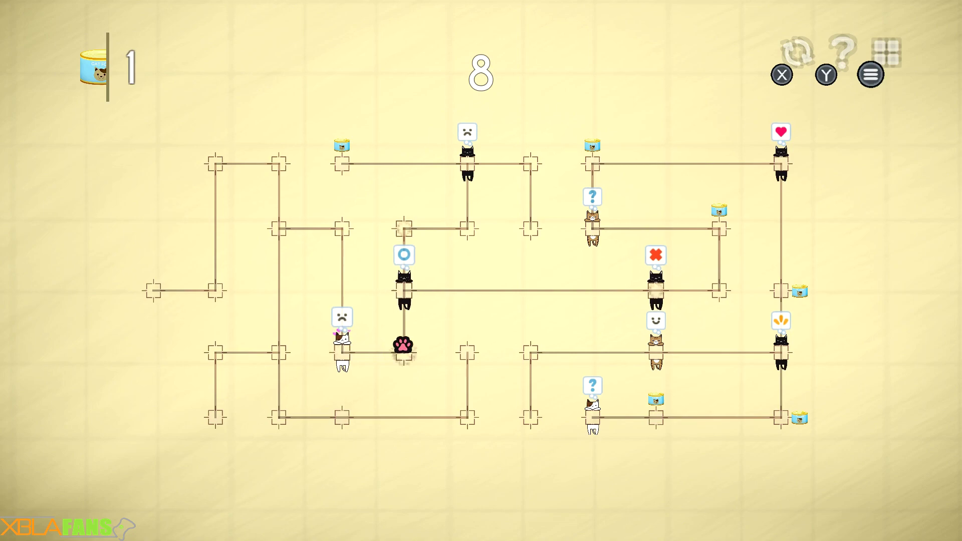
{"action": "key", "text": "Up"}
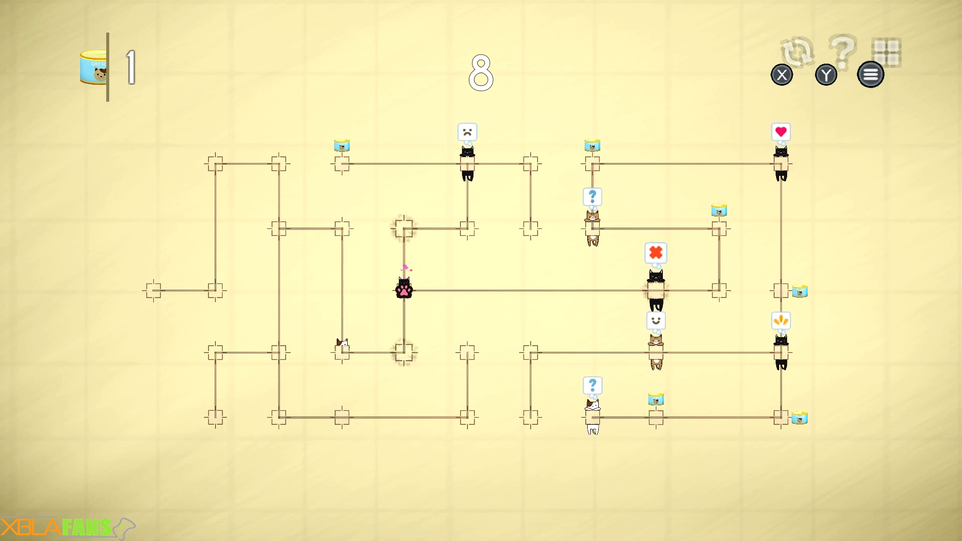
{"action": "key", "text": "Right"}
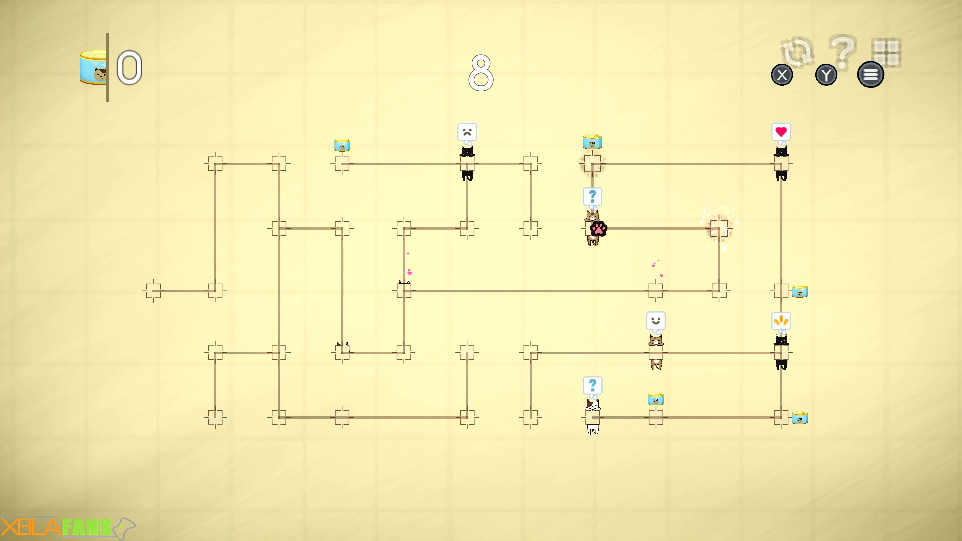
Take the right column for another can, feed the brown cat, and continue along the top
{"action": "key", "text": "Up"}
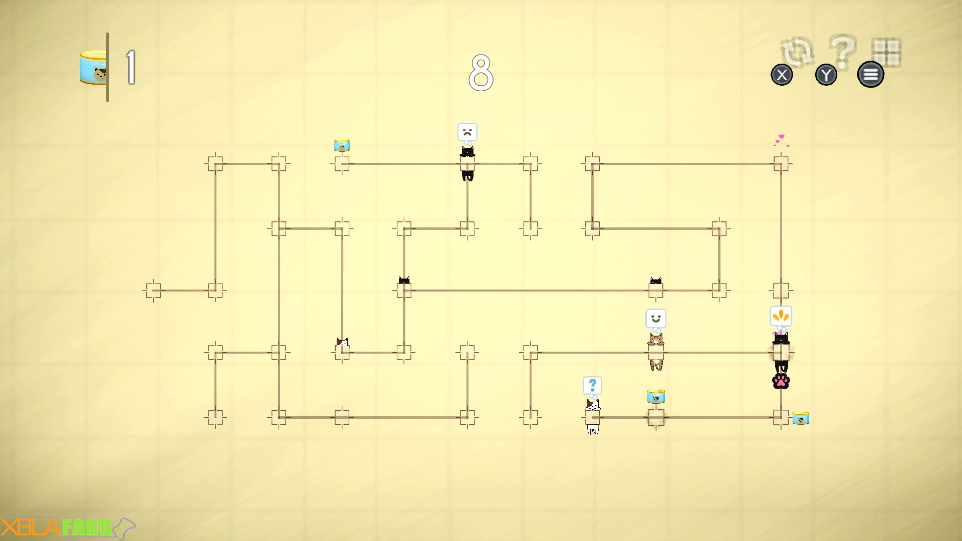
{"action": "key", "text": "Down"}
{"action": "key", "text": "Right"}
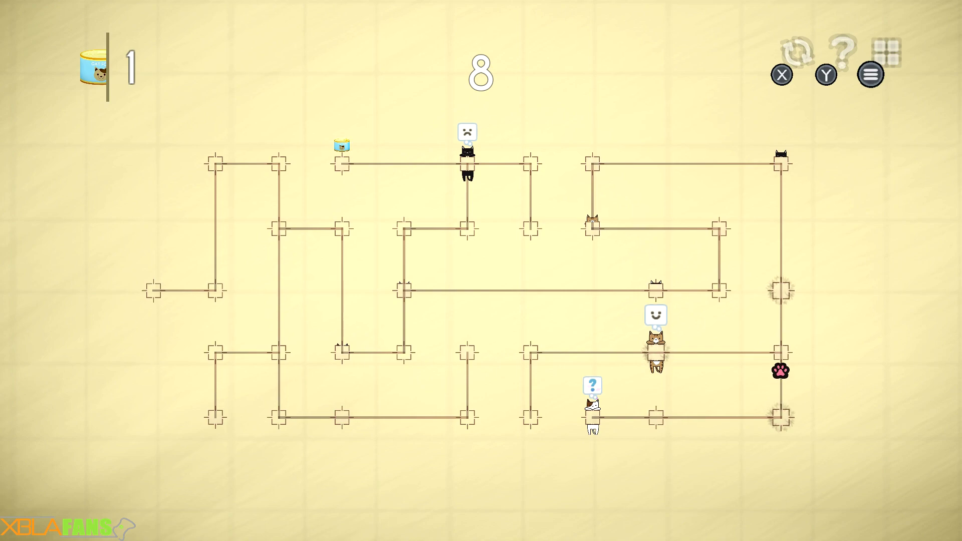
{"action": "key", "text": "Left"}
{"action": "key", "text": "Right"}
{"action": "key", "text": "Up"}
{"action": "key", "text": "Left"}
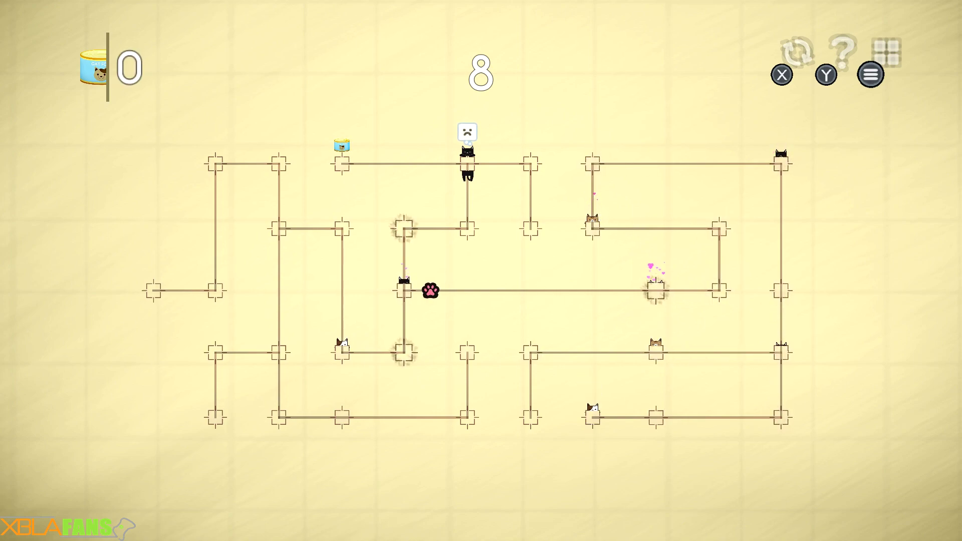
{"action": "key", "text": "Up"}
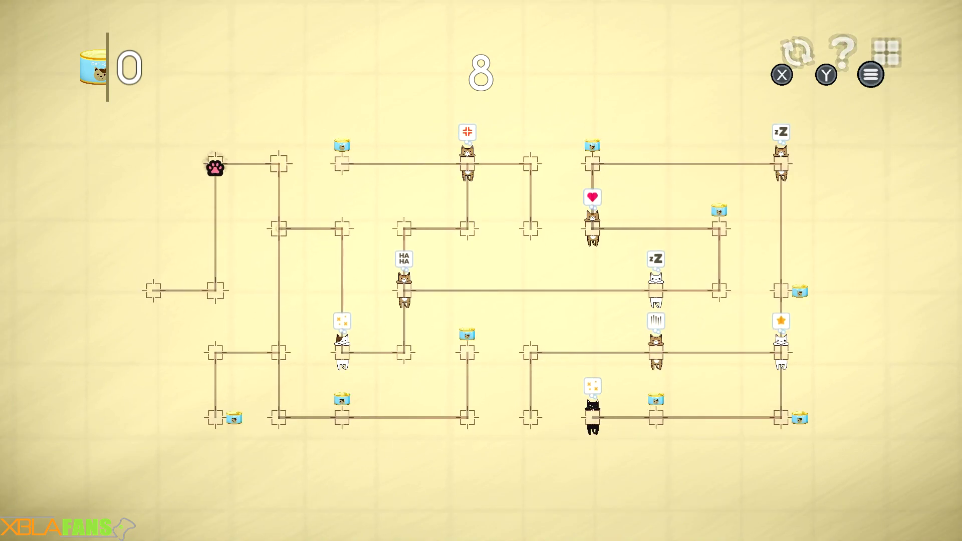
On the retry, gather the bottom cans, feed the laughing cat, and finish puzzle 8
{"action": "key", "text": "Left"}
{"action": "key", "text": "Up"}
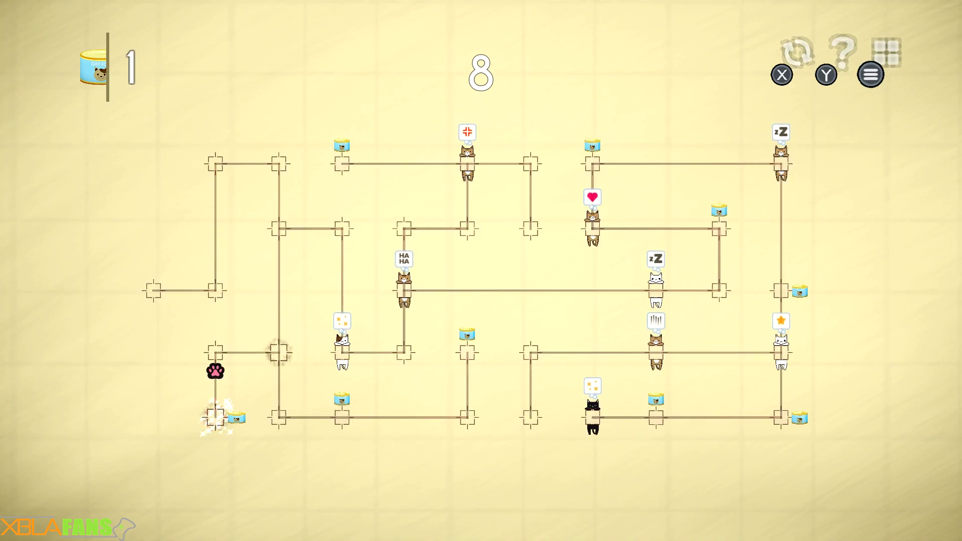
{"action": "key", "text": "Down"}
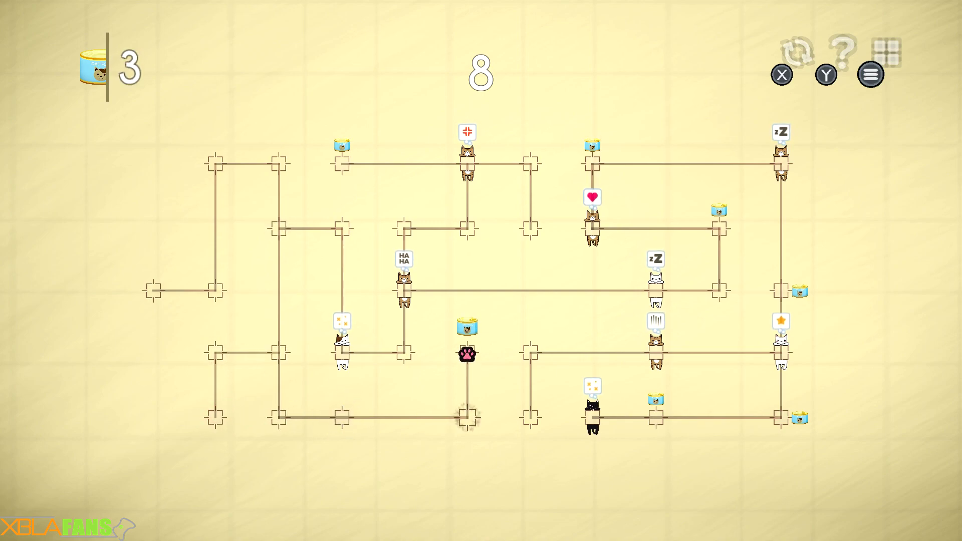
{"action": "key", "text": "Right"}
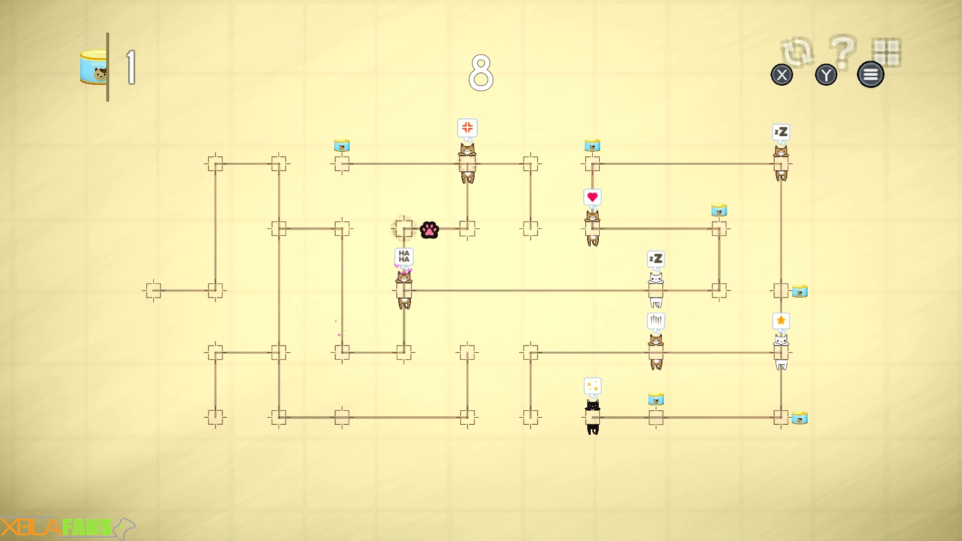
{"action": "key", "text": "Left"}
{"action": "key", "text": "Down"}
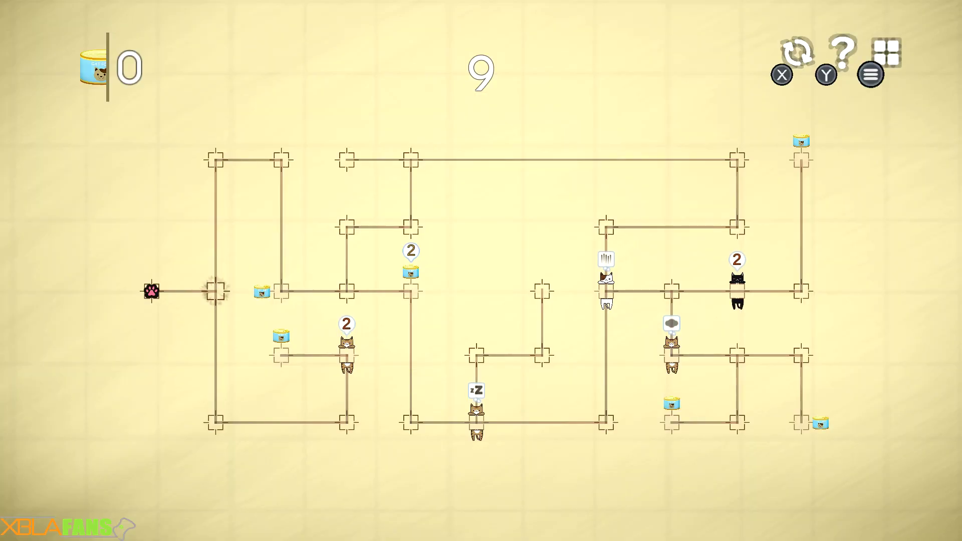
Collect three cans along the left paths and feed the sleeping cat
{"action": "key", "text": "Down"}
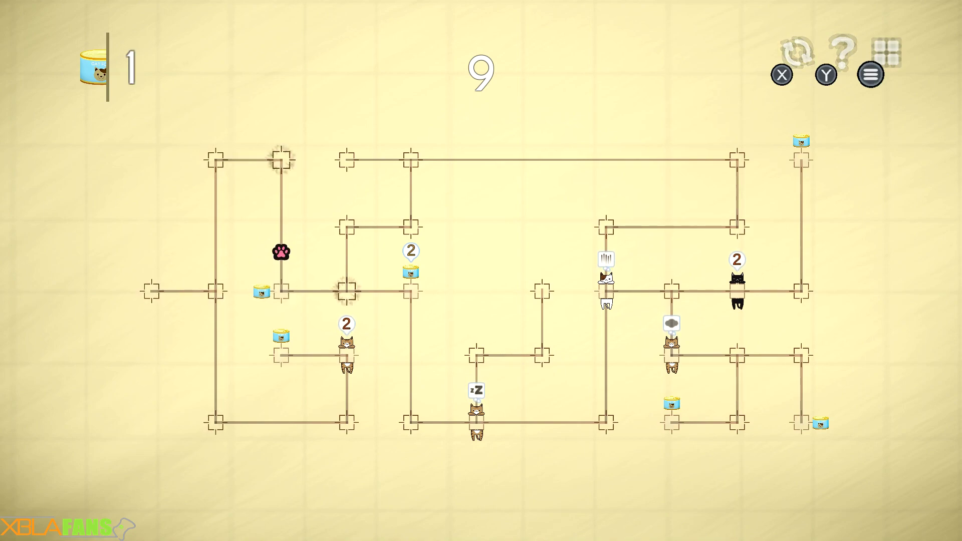
{"action": "key", "text": "Right"}
{"action": "key", "text": "Left"}
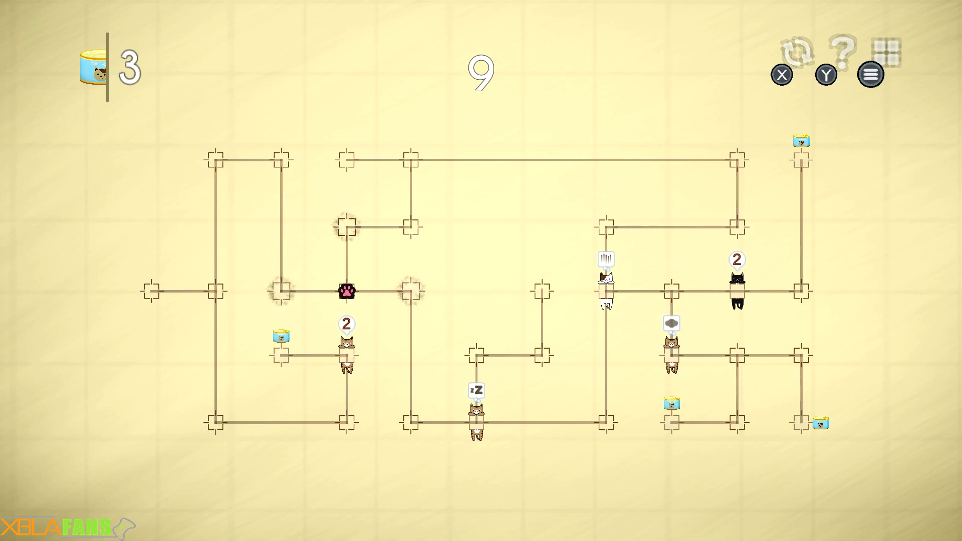
{"action": "key", "text": "Right"}
{"action": "key", "text": "Down"}
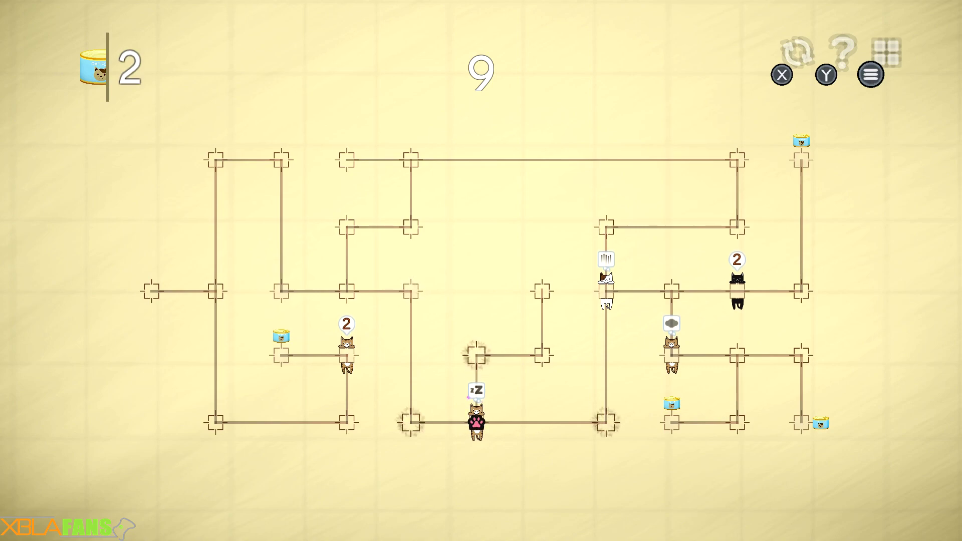
Give the two-can cat both cans, then route along the top and middle paths
{"action": "key", "text": "Left"}
{"action": "key", "text": "Left"}
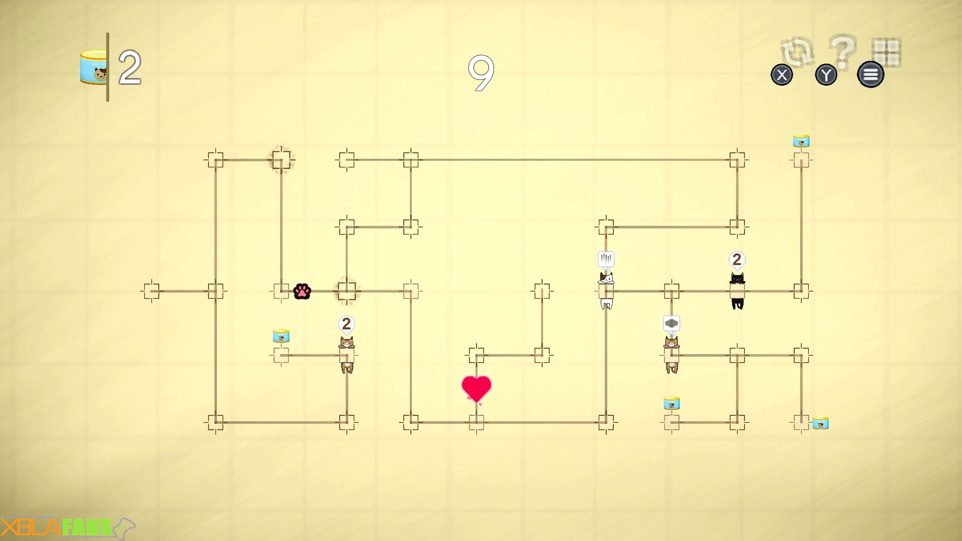
{"action": "key", "text": "Down"}
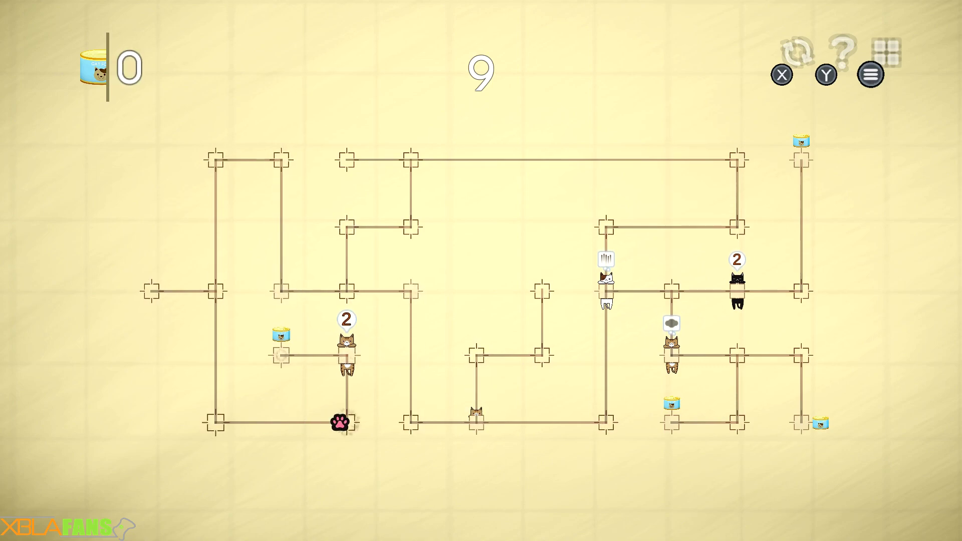
{"action": "key", "text": "Down"}
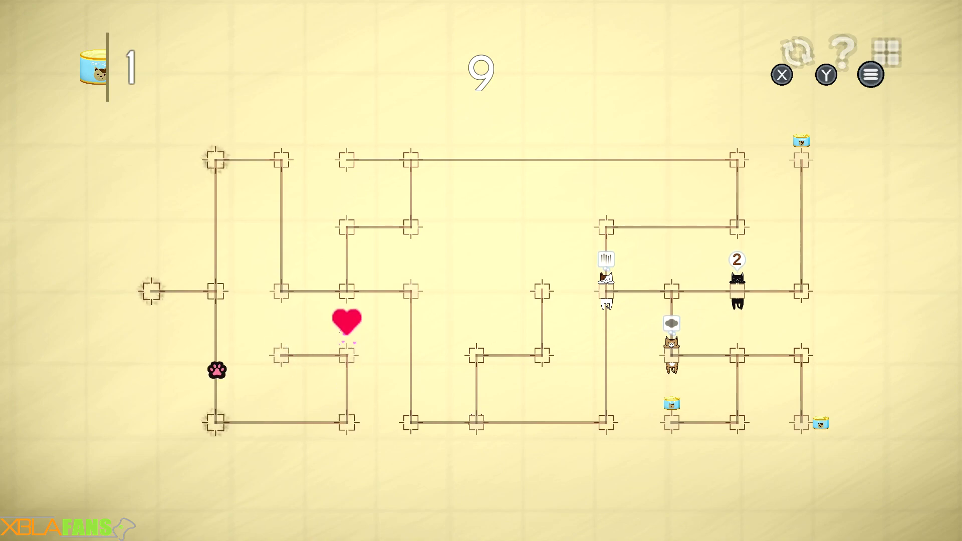
{"action": "key", "text": "Right"}
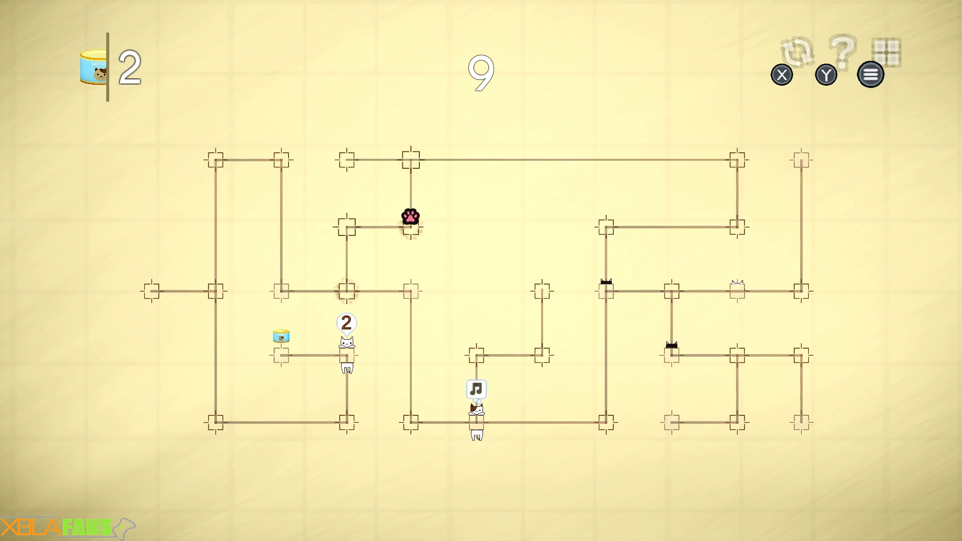
Steer the paw to the bottom track and pick up the remaining food can
{"action": "key", "text": "Left"}
{"action": "key", "text": "Down"}
{"action": "key", "text": "Left"}
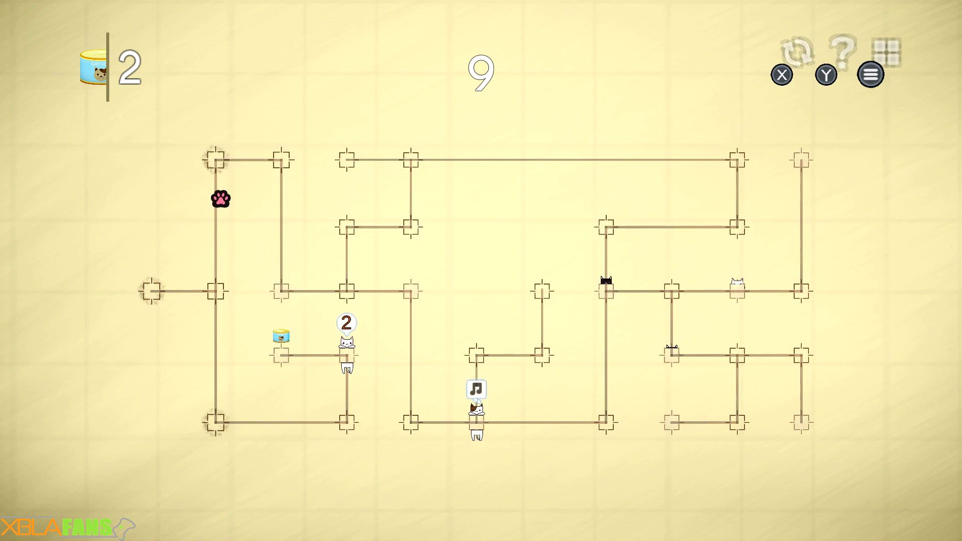
{"action": "key", "text": "Down"}
{"action": "key", "text": "Up"}
{"action": "key", "text": "Left"}
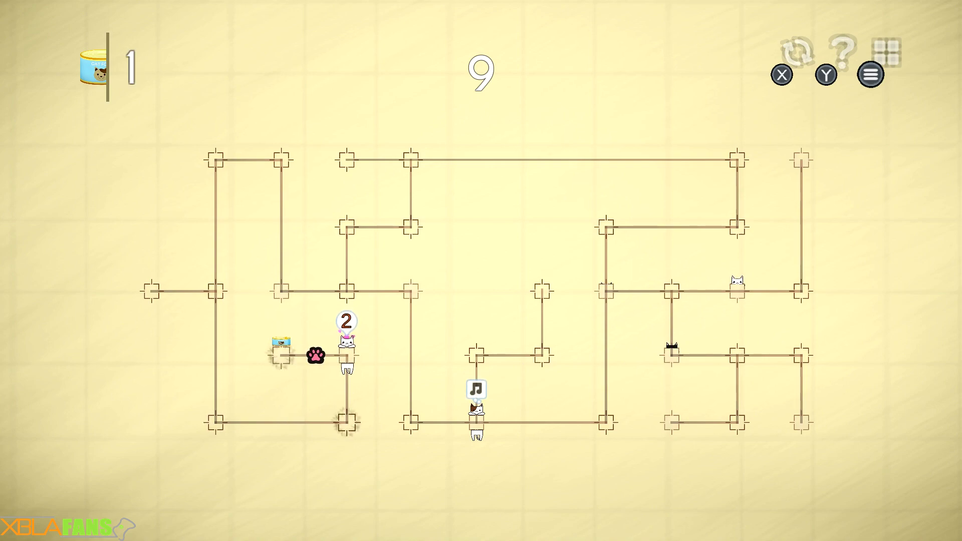
{"action": "key", "text": "Right"}
{"action": "key", "text": "Down"}
{"action": "key", "text": "Left"}
Route over the top to feed the last cat and complete puzzle 9
{"action": "key", "text": "Up"}
{"action": "key", "text": "Right"}
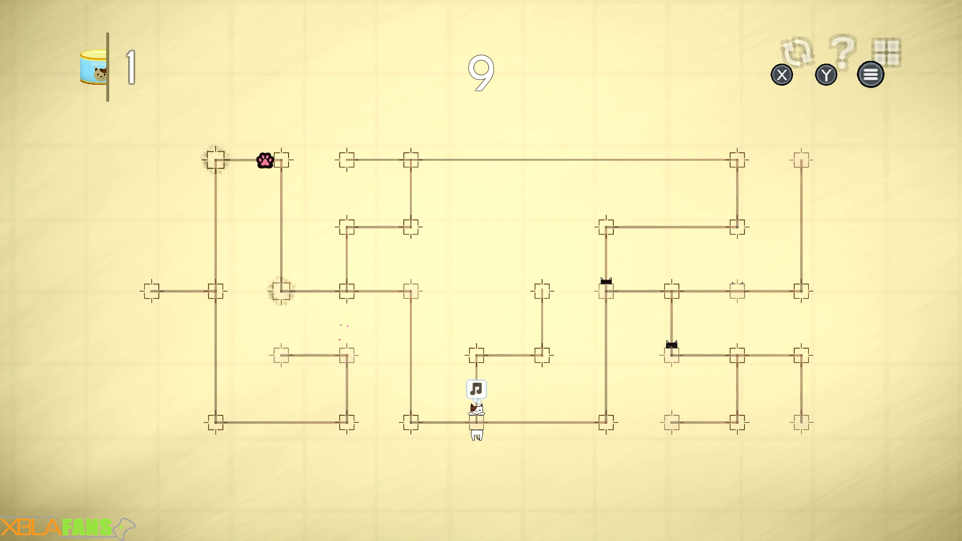
{"action": "key", "text": "Down"}
{"action": "key", "text": "Right"}
{"action": "key", "text": "Right"}
{"action": "key", "text": "Down"}
{"action": "key", "text": "Right"}
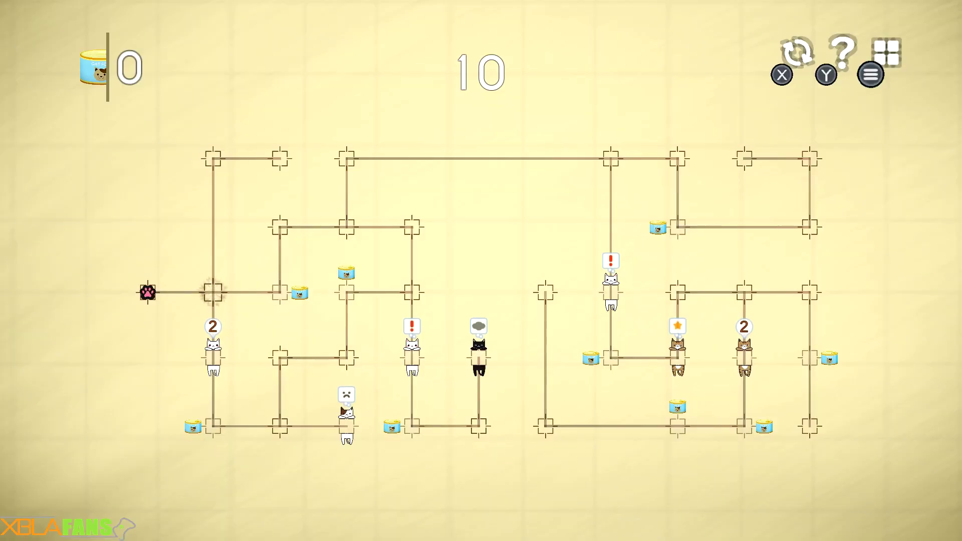
Collect the first can and the cans on the left and lower-left paths
{"action": "key", "text": "Right"}
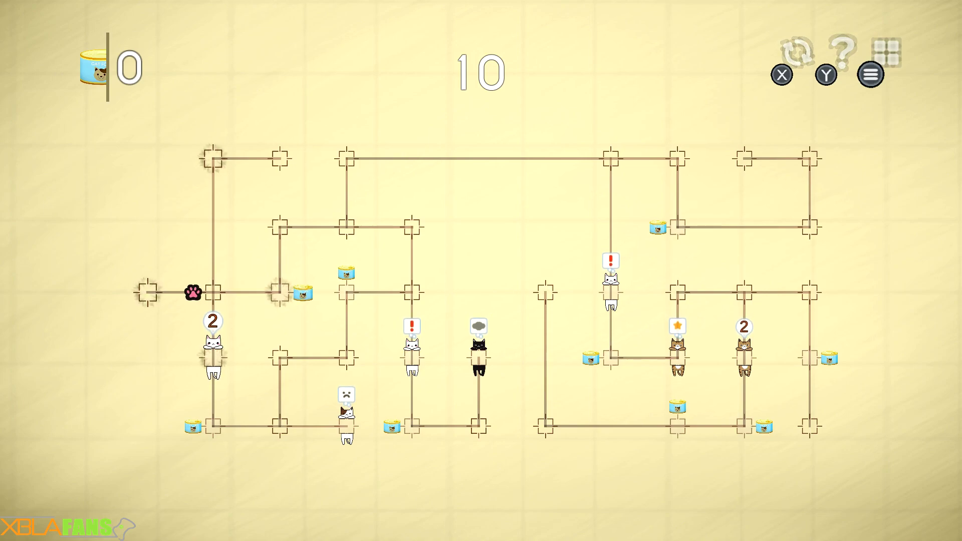
{"action": "key", "text": "Right"}
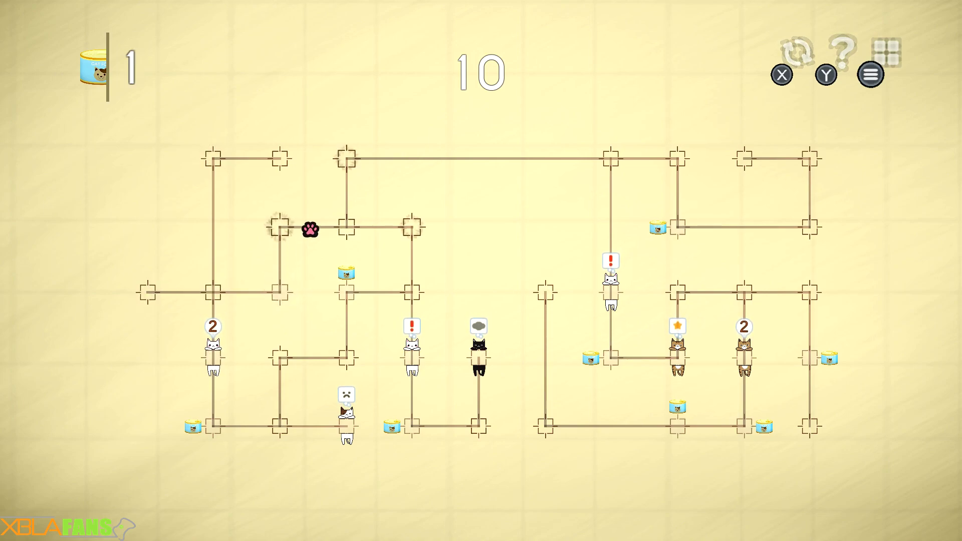
{"action": "key", "text": "Left"}
{"action": "key", "text": "Down"}
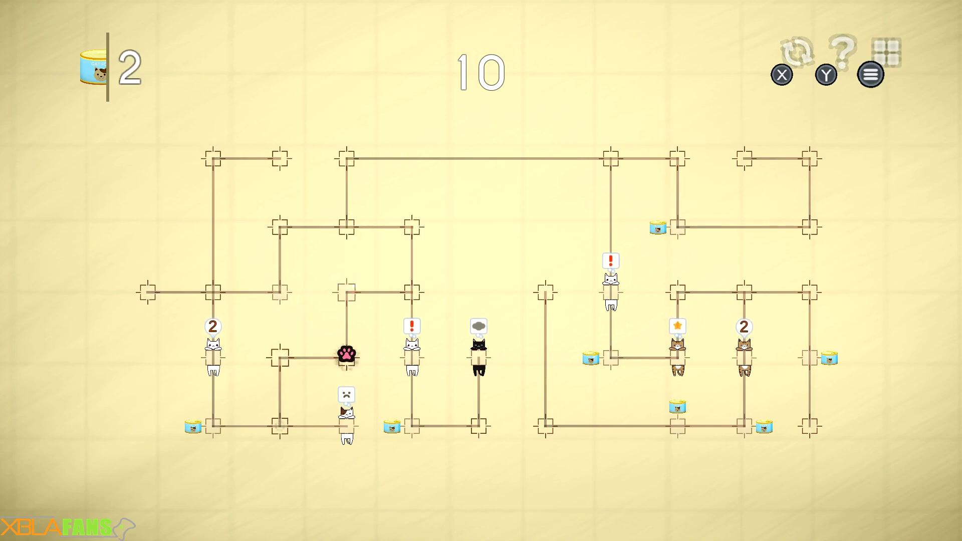
{"action": "key", "text": "Left"}
{"action": "key", "text": "Left"}
{"action": "key", "text": "Right"}
{"action": "key", "text": "Up"}
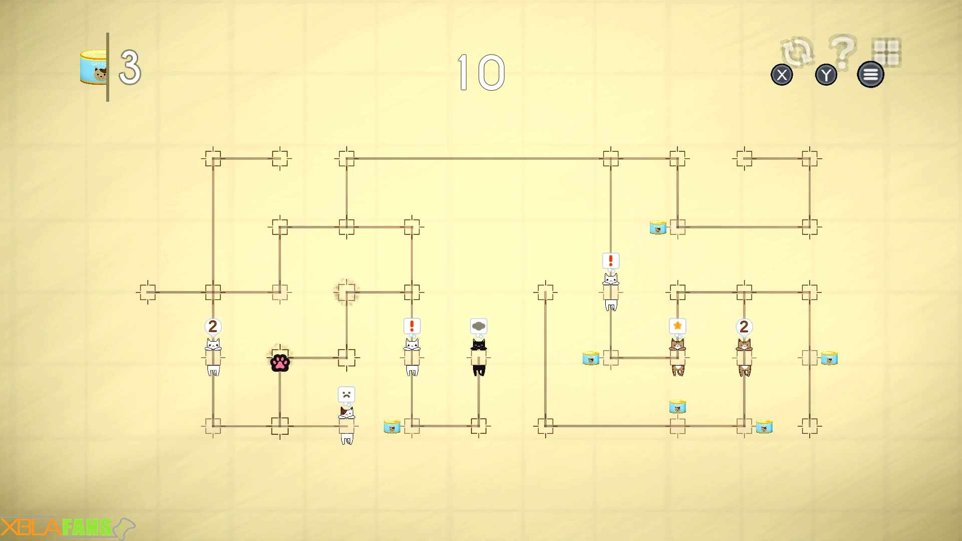
Grab the can across the top path and feed the orange cat
{"action": "key", "text": "Down"}
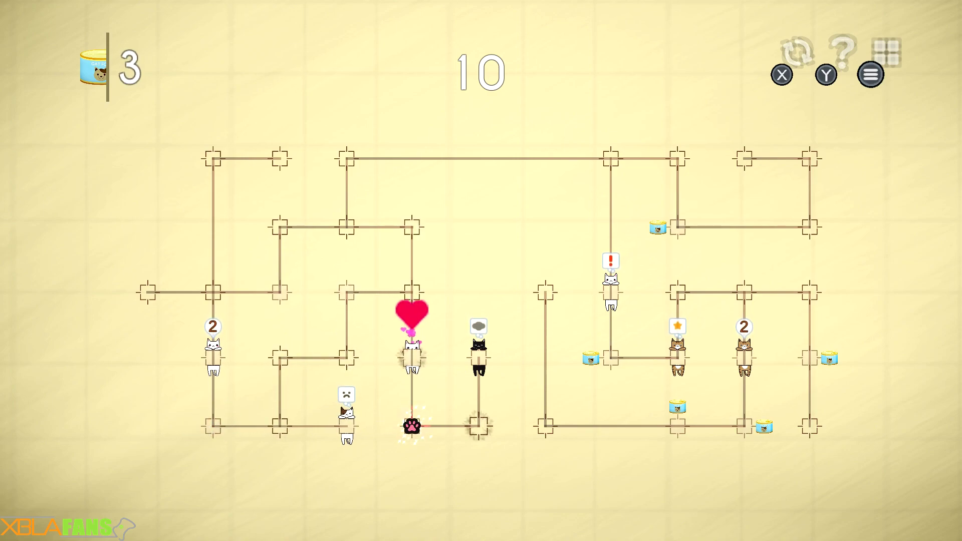
{"action": "key", "text": "Up"}
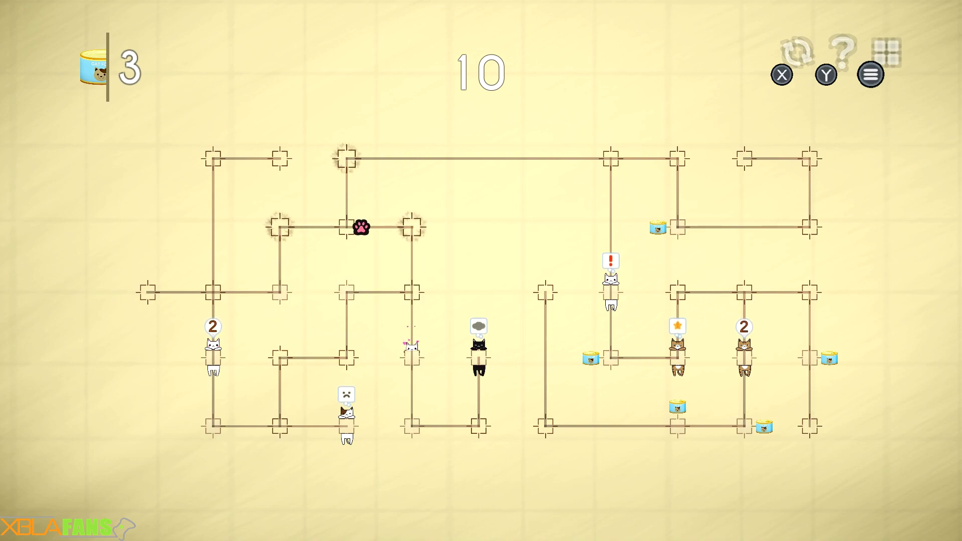
{"action": "key", "text": "Up"}
{"action": "key", "text": "Up"}
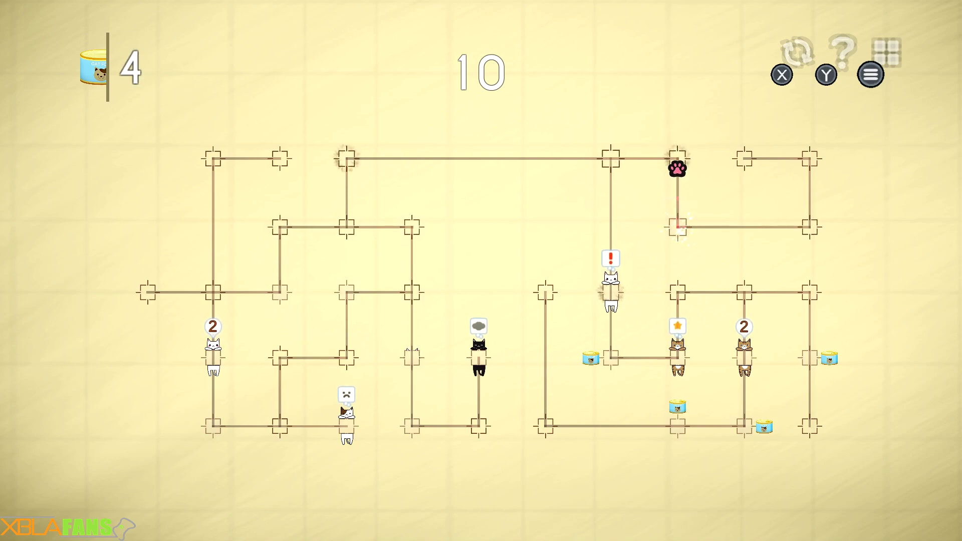
{"action": "key", "text": "Down"}
{"action": "key", "text": "Right"}
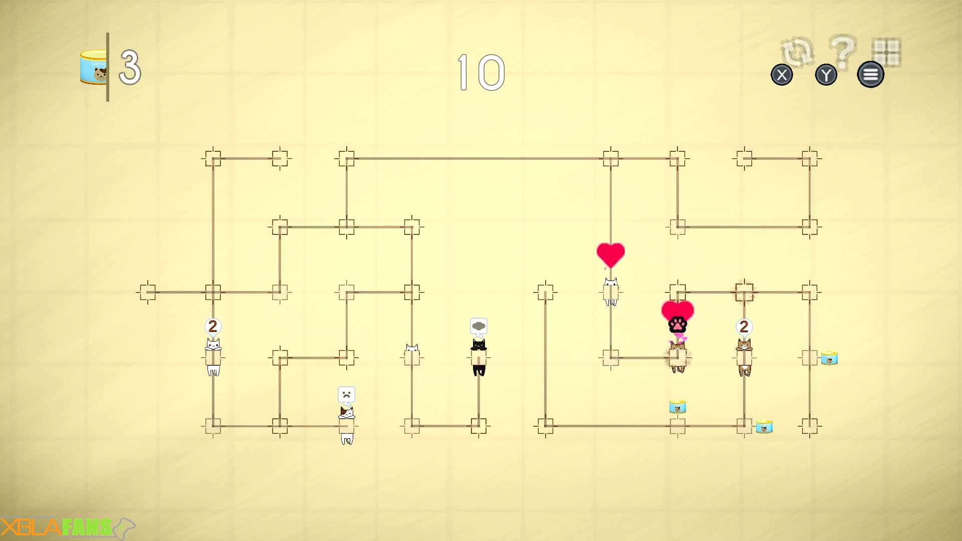
Gather the right-side and bottom cans and feed the cat wanting two cans
{"action": "key", "text": "Up"}
{"action": "key", "text": "Down"}
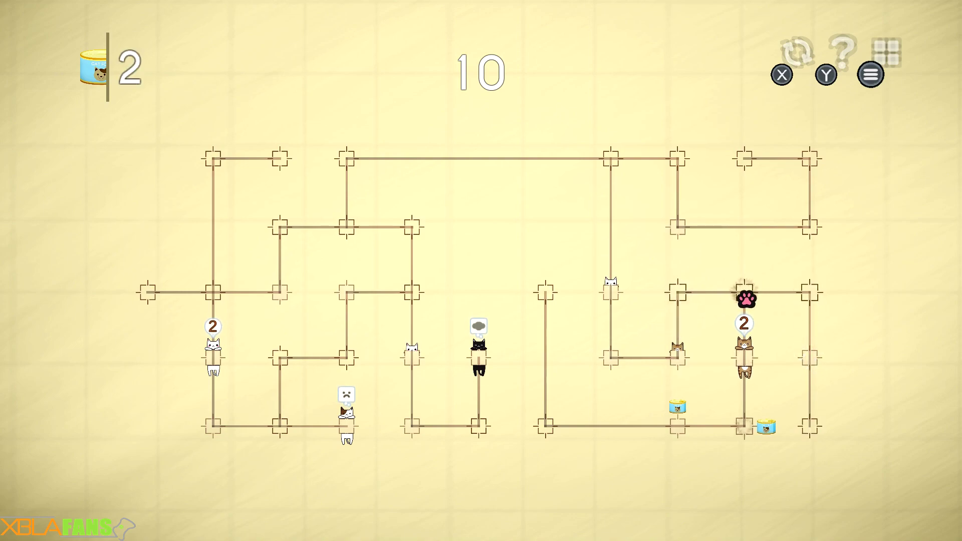
{"action": "key", "text": "Down"}
{"action": "key", "text": "Up"}
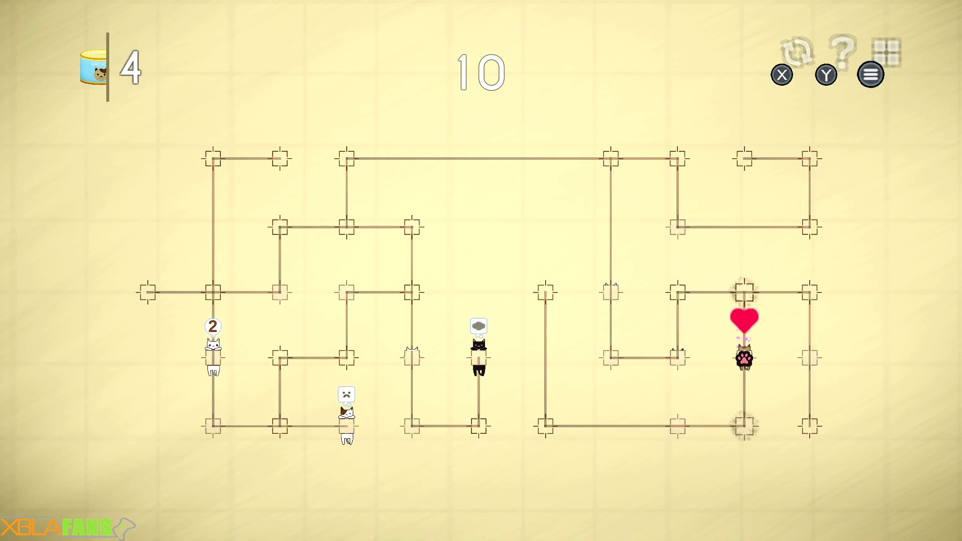
{"action": "key", "text": "Up"}
Return left to feed the white two-can cat, then the calico cat
{"action": "key", "text": "Left"}
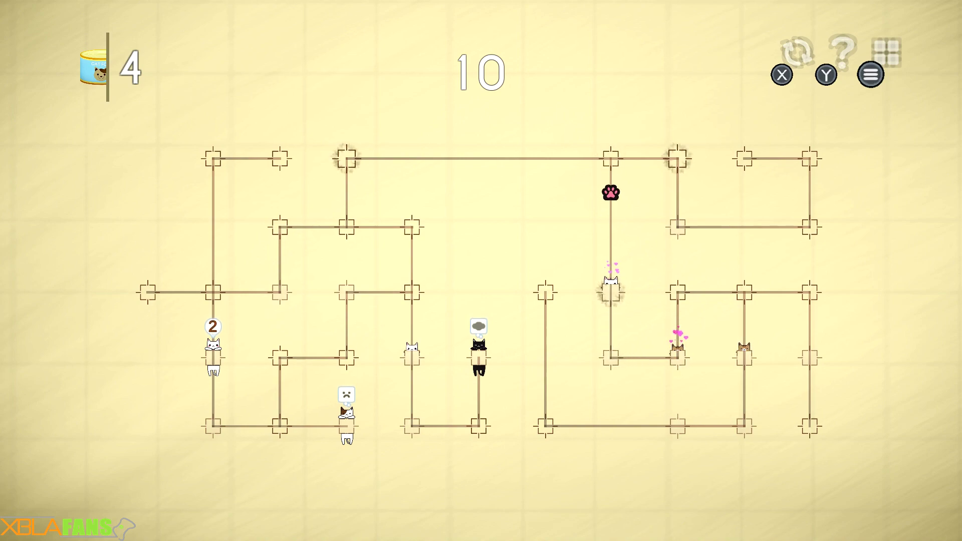
{"action": "key", "text": "Left"}
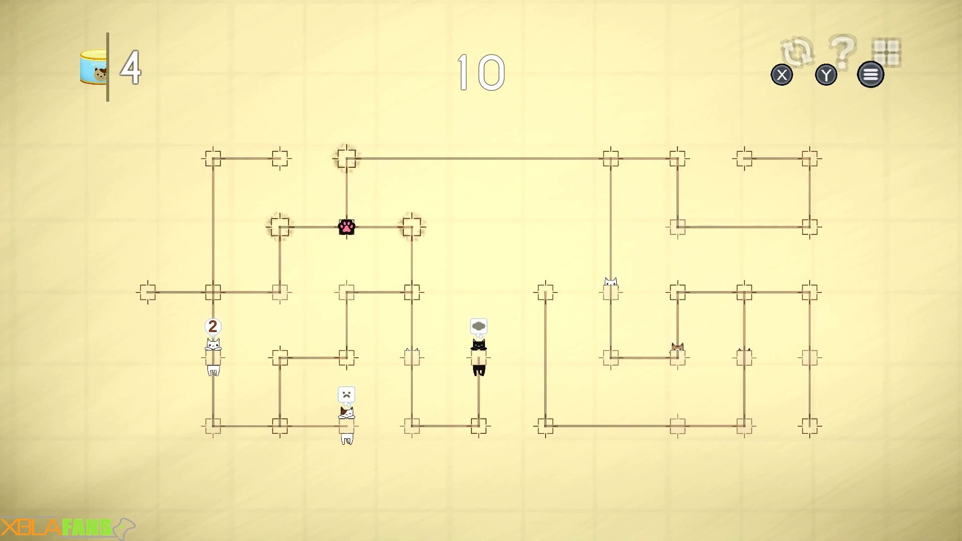
{"action": "key", "text": "Down"}
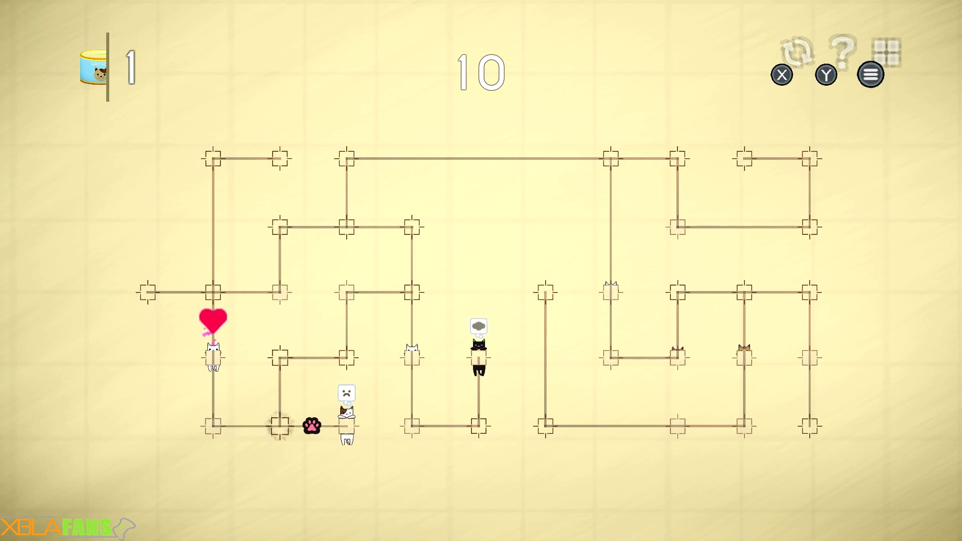
{"action": "key", "text": "Up"}
{"action": "key", "text": "Down"}
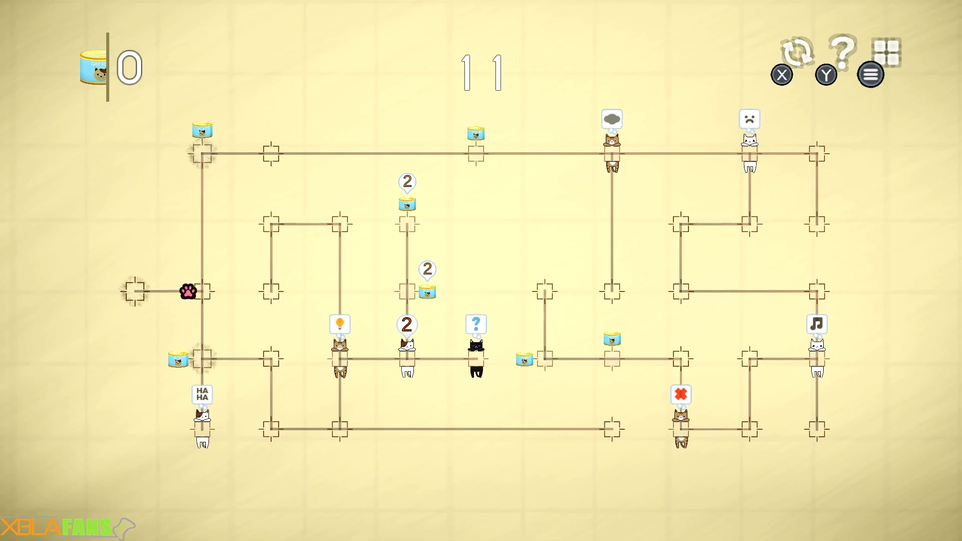
Collect the cans near the start, then travel down the left path and along the bottom
{"action": "key", "text": "Down"}
{"action": "key", "text": "Up"}
{"action": "key", "text": "Right"}
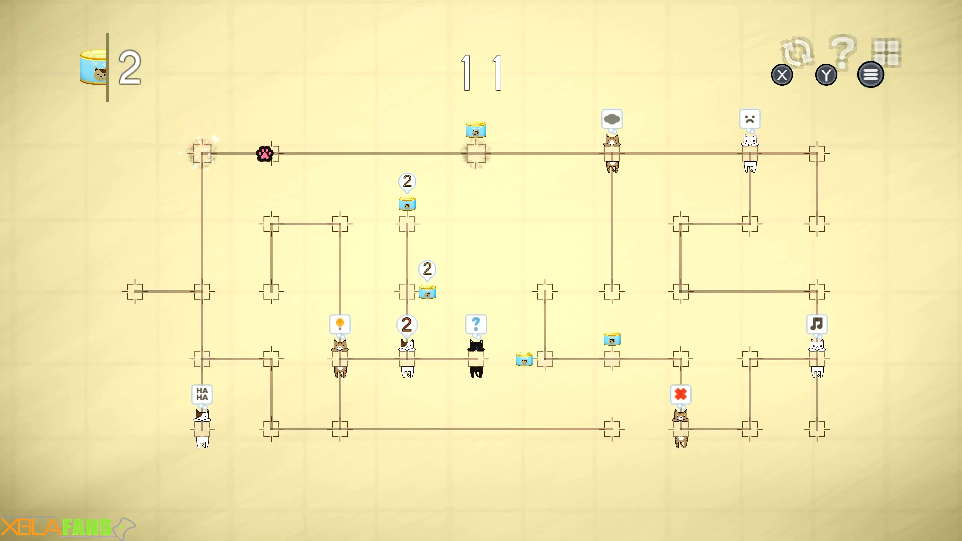
{"action": "key", "text": "Left"}
{"action": "key", "text": "Left"}
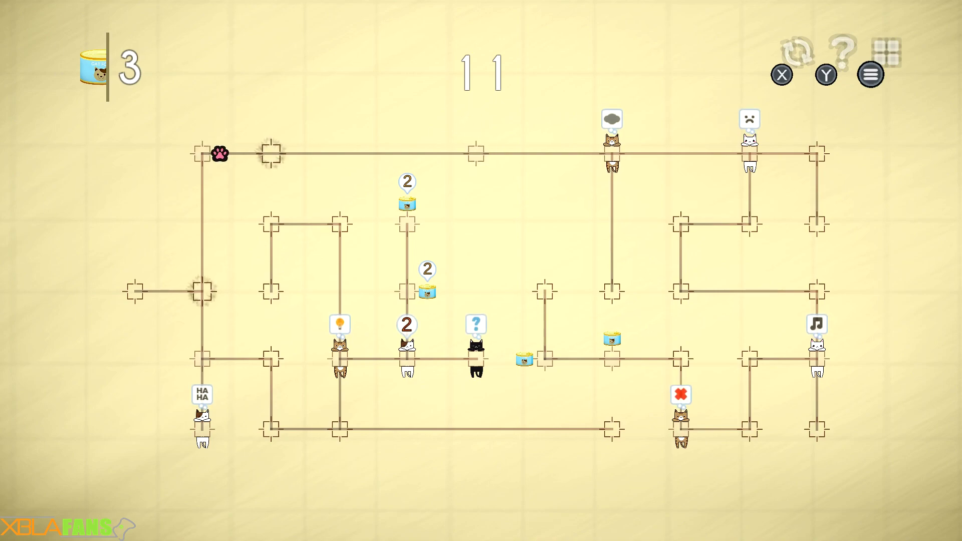
{"action": "key", "text": "Down"}
{"action": "key", "text": "Right"}
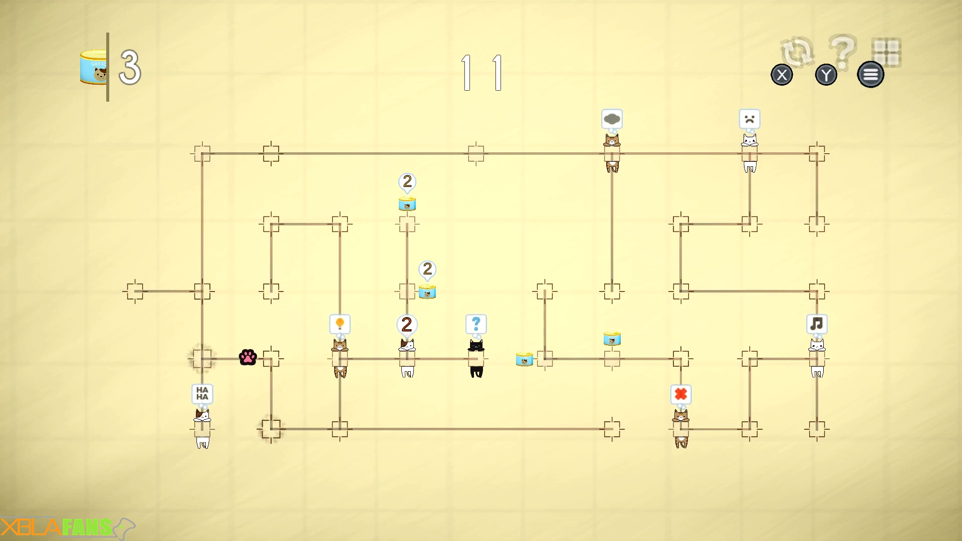
{"action": "key", "text": "Down"}
Feed the lightbulb cat and the calico cat wanting two cans
{"action": "key", "text": "Right"}
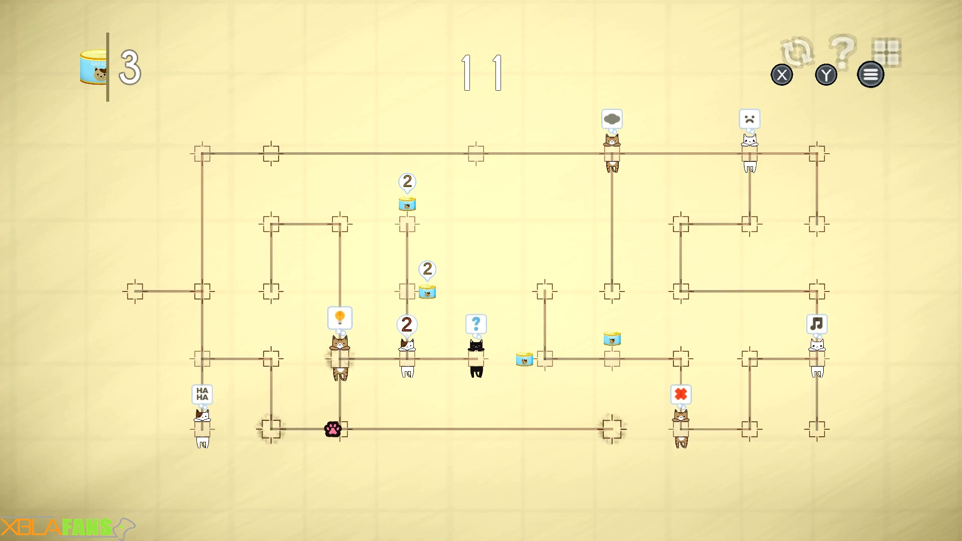
{"action": "key", "text": "Up"}
{"action": "key", "text": "Right"}
{"action": "key", "text": "Up"}
{"action": "key", "text": "Up"}
{"action": "key", "text": "Down"}
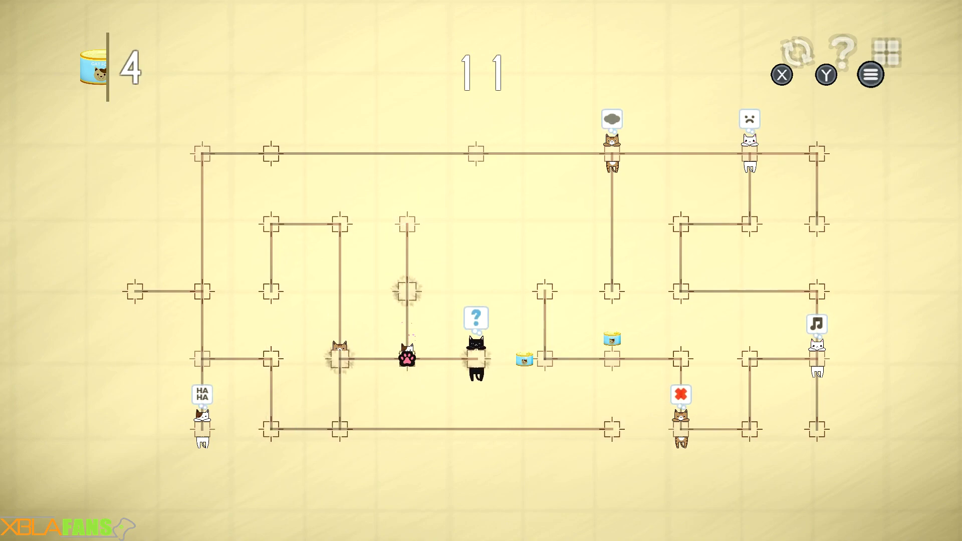
Loop around the left side to the top path and feed its two cats
{"action": "key", "text": "Left"}
{"action": "key", "text": "Down"}
{"action": "key", "text": "Left"}
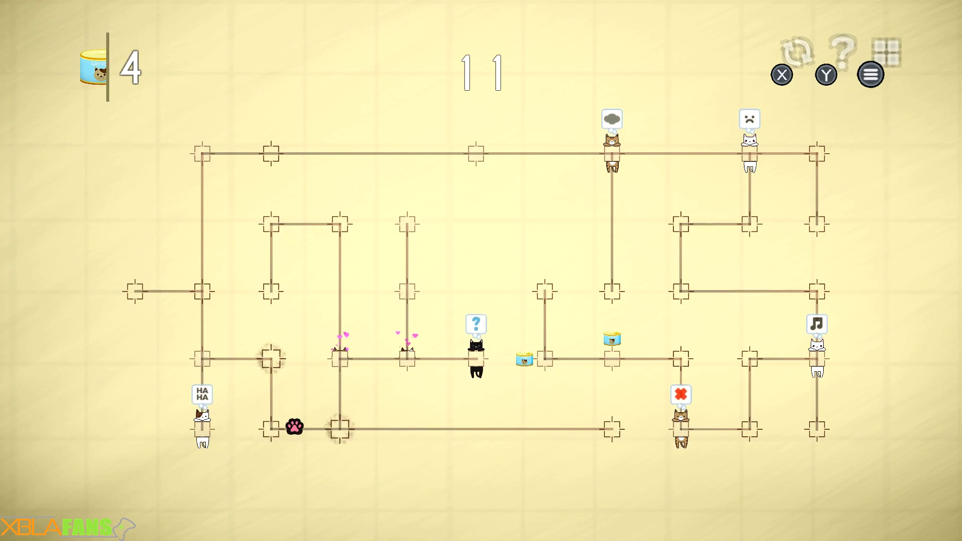
{"action": "key", "text": "Up"}
{"action": "key", "text": "Left"}
{"action": "key", "text": "Up"}
{"action": "key", "text": "Up"}
{"action": "key", "text": "Right"}
{"action": "key", "text": "Right"}
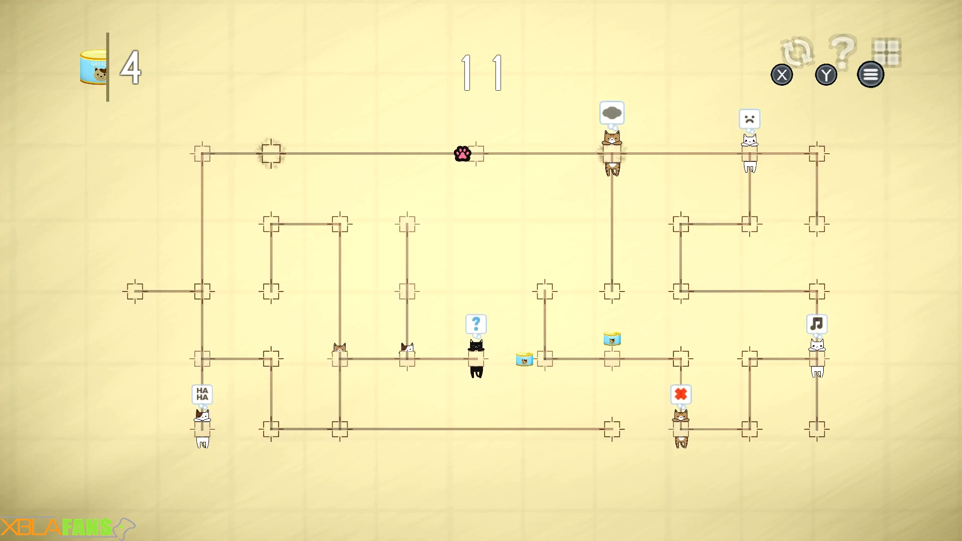
{"action": "key", "text": "Right"}
{"action": "key", "text": "Right"}
Go down the right side and feed the music-bubble cat and the red-cross cat
{"action": "key", "text": "Down"}
{"action": "key", "text": "Left"}
{"action": "key", "text": "Down"}
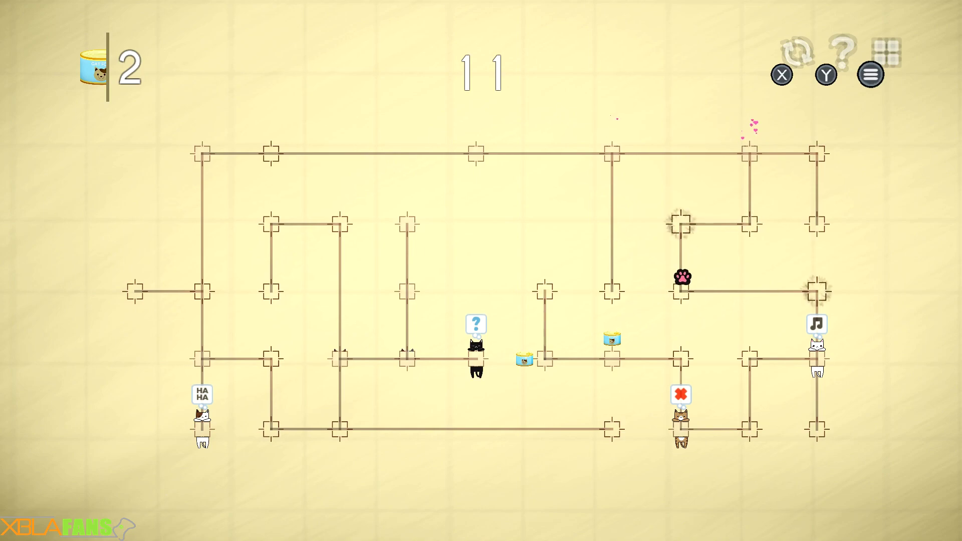
{"action": "key", "text": "Right"}
{"action": "key", "text": "Down"}
{"action": "key", "text": "Left"}
{"action": "key", "text": "Down"}
{"action": "key", "text": "Left"}
Grab the middle-path can and wind through the right branch back to the top path
{"action": "key", "text": "Up"}
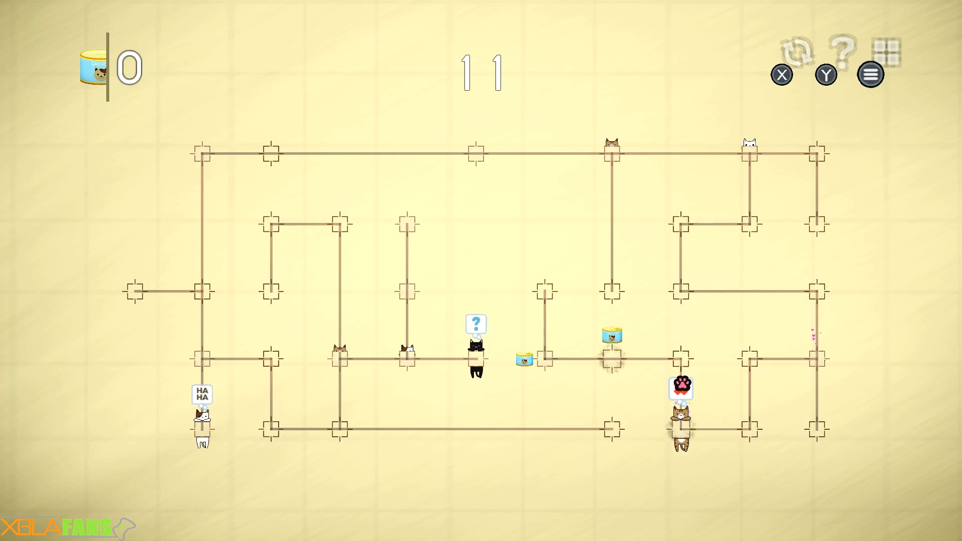
{"action": "key", "text": "Left"}
{"action": "key", "text": "Left"}
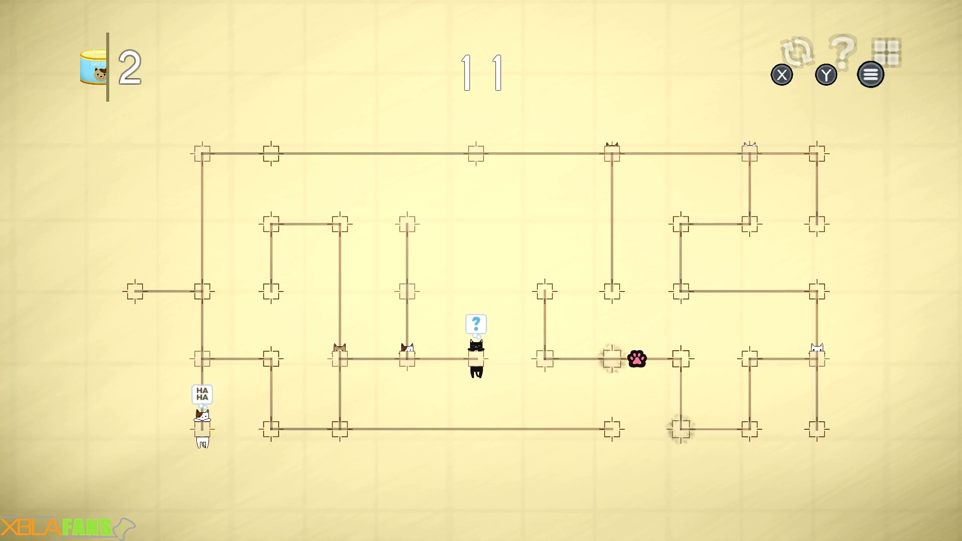
{"action": "key", "text": "Down"}
{"action": "key", "text": "Right"}
{"action": "key", "text": "Up"}
{"action": "key", "text": "Right"}
{"action": "key", "text": "Up"}
{"action": "key", "text": "Left"}
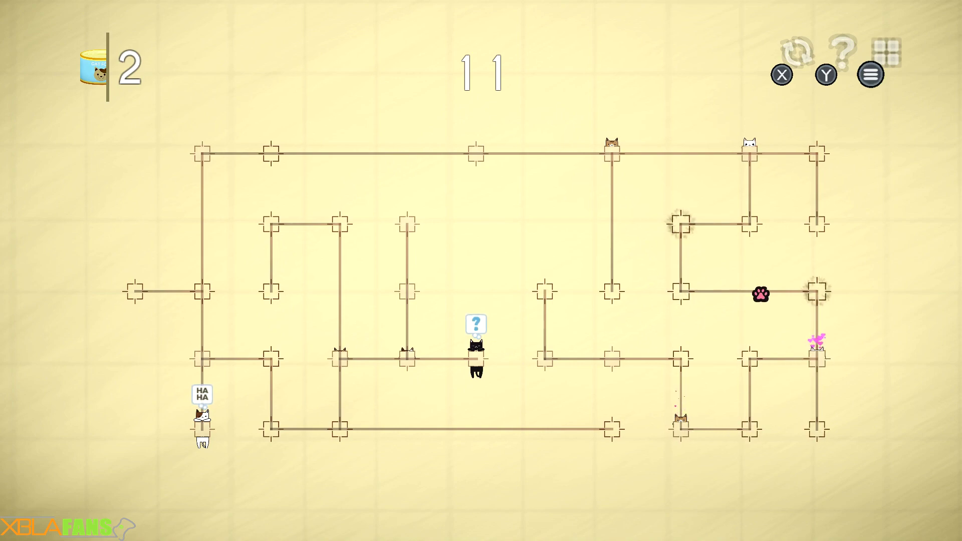
{"action": "key", "text": "Up"}
{"action": "key", "text": "Right"}
{"action": "key", "text": "Up"}
{"action": "key", "text": "Left"}
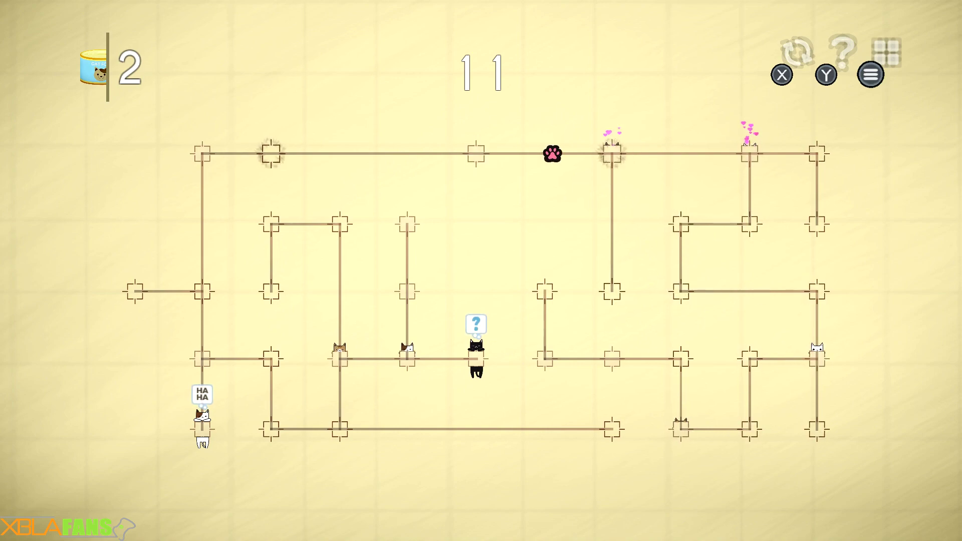
Feed the laughing cat, then the black cat to finish level 11
{"action": "key", "text": "Down"}
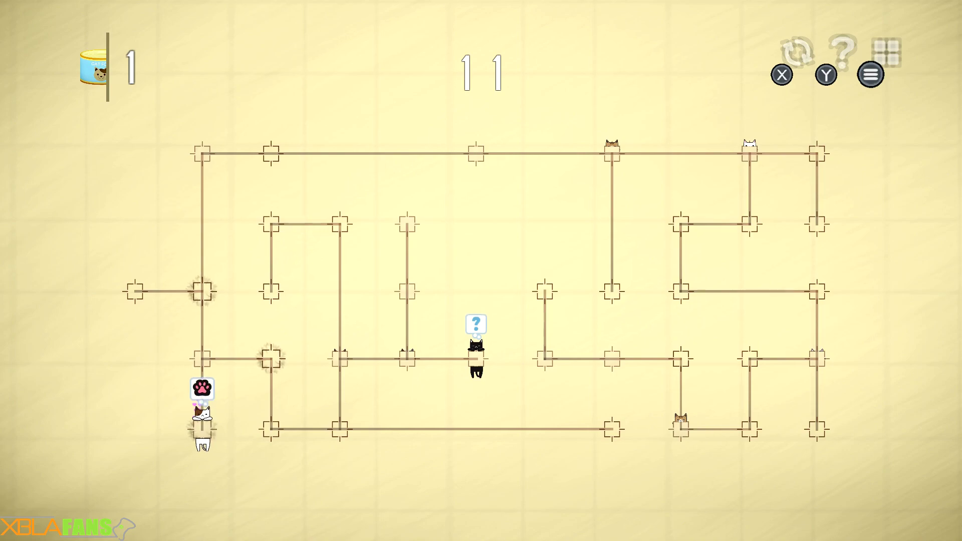
{"action": "key", "text": "Up"}
{"action": "key", "text": "Right"}
{"action": "key", "text": "Down"}
{"action": "key", "text": "Right"}
{"action": "key", "text": "Up"}
{"action": "key", "text": "Right"}
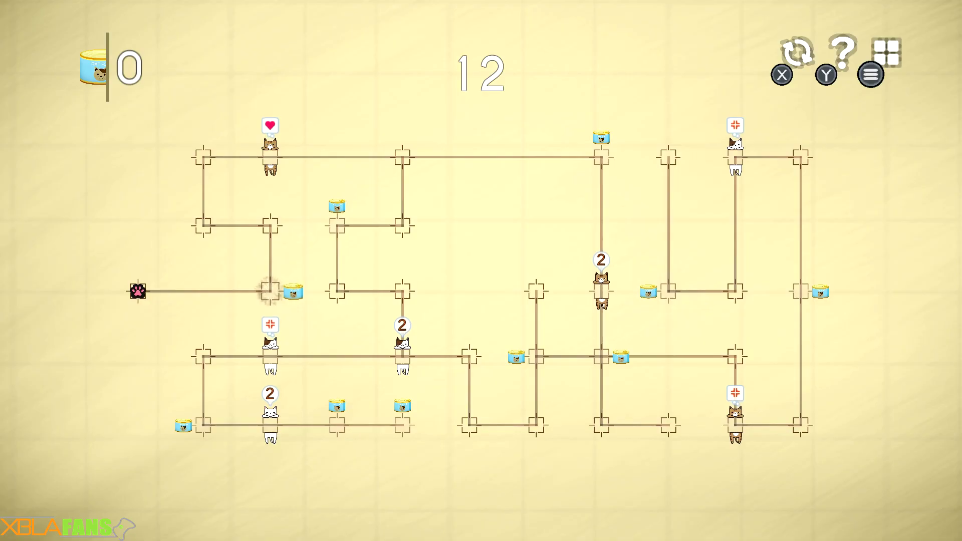
Try a route on level 12: first can, feed the top-left cat, collect the right-side cans
{"action": "key", "text": "Right"}
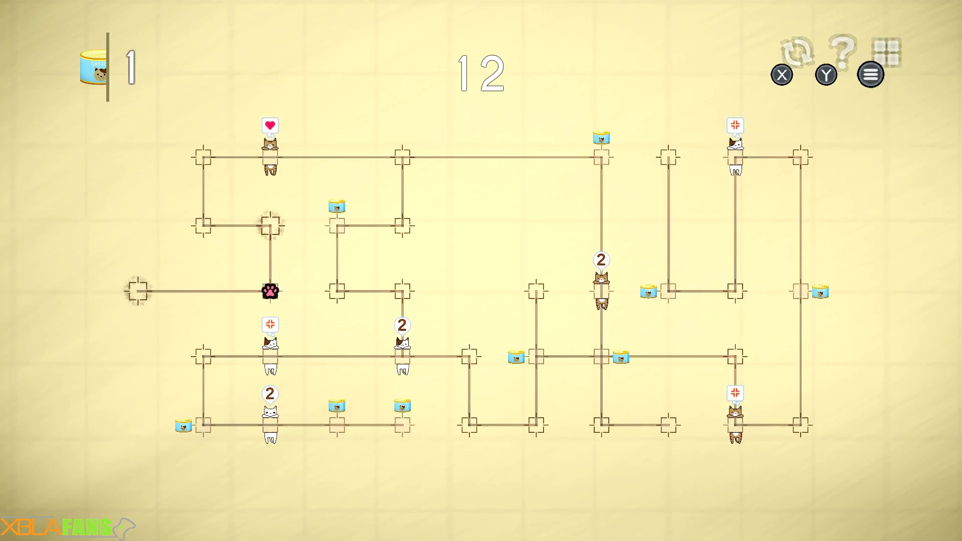
{"action": "key", "text": "Up"}
{"action": "key", "text": "Down"}
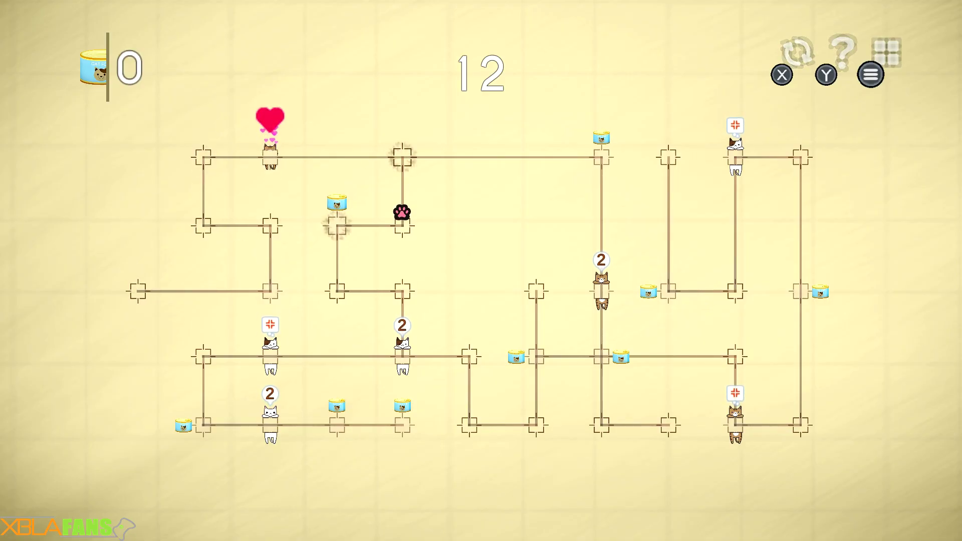
{"action": "key", "text": "Left"}
{"action": "key", "text": "Right"}
{"action": "key", "text": "Right"}
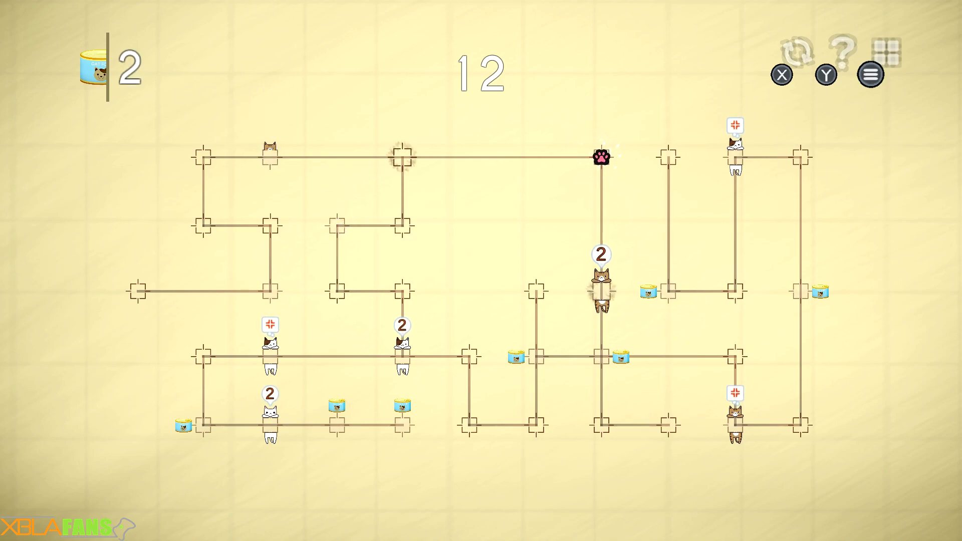
{"action": "key", "text": "Down"}
{"action": "key", "text": "Left"}
{"action": "key", "text": "Right"}
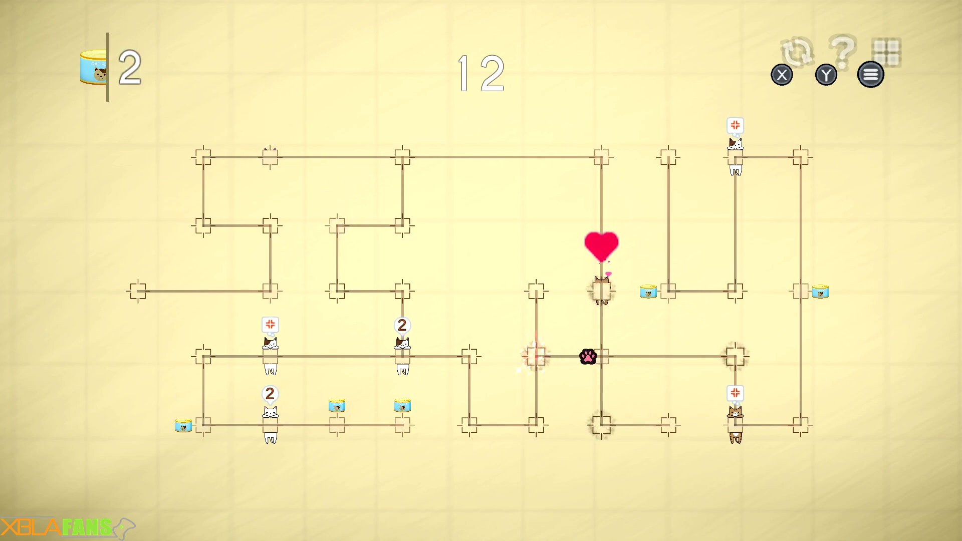
Move along the bottom path, then reset level 12 with the X key
{"action": "key", "text": "Left"}
{"action": "key", "text": "Down"}
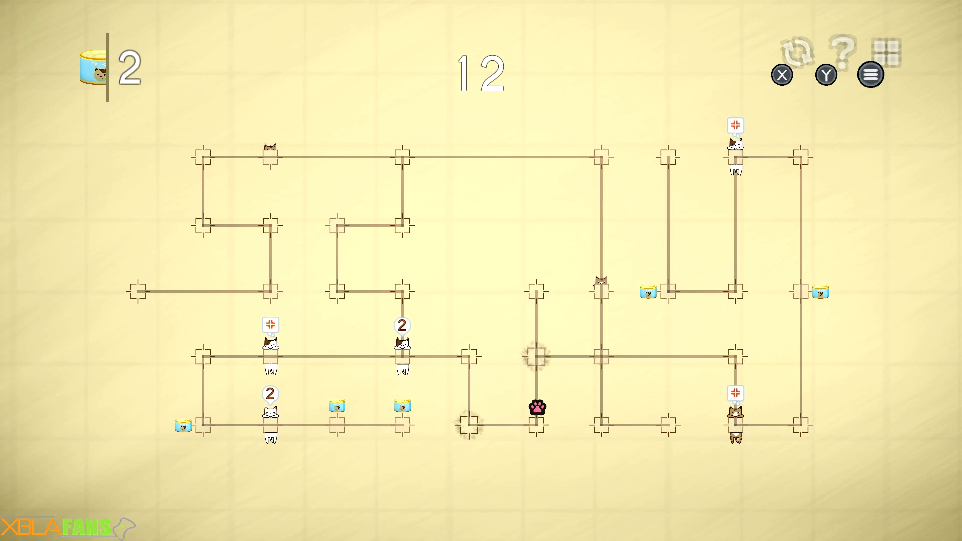
{"action": "key", "text": "Down"}
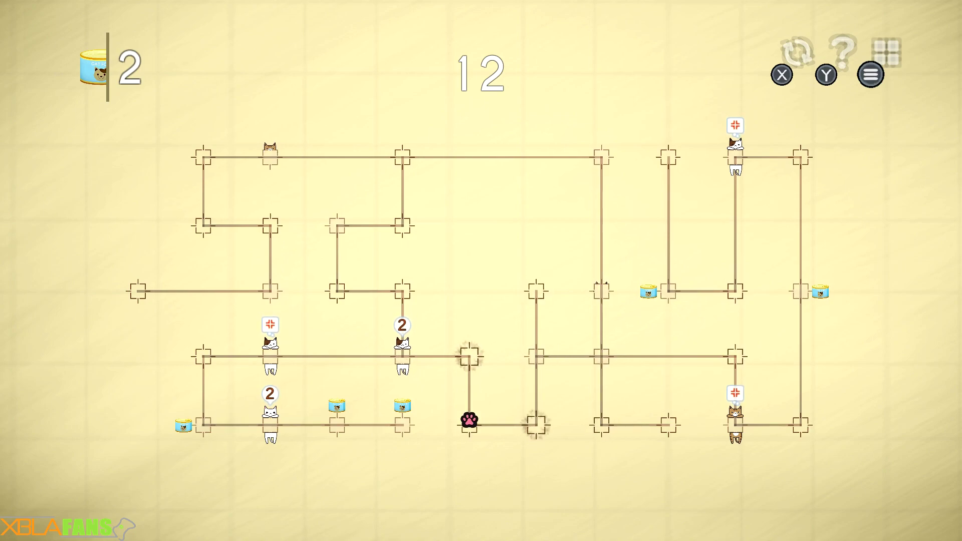
{"action": "key", "text": "Right"}
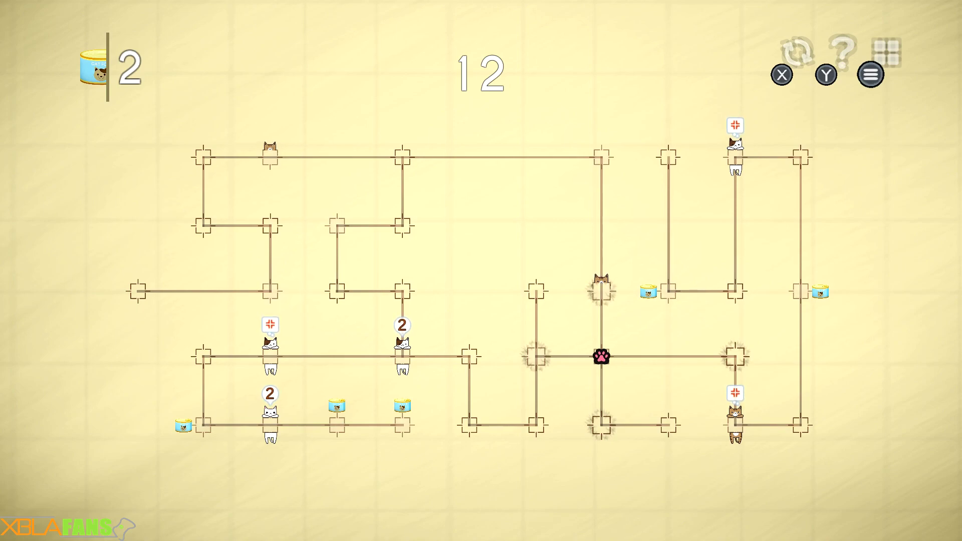
{"action": "key", "text": "x"}
Take the new route up the left path, across the top, and down through the middle paths
{"action": "key", "text": "Right"}
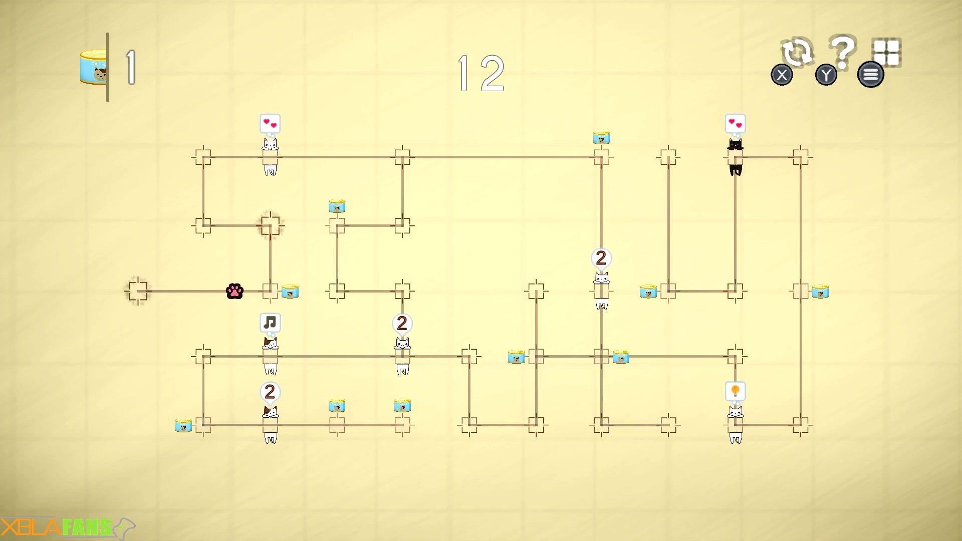
{"action": "key", "text": "Up"}
{"action": "key", "text": "Left"}
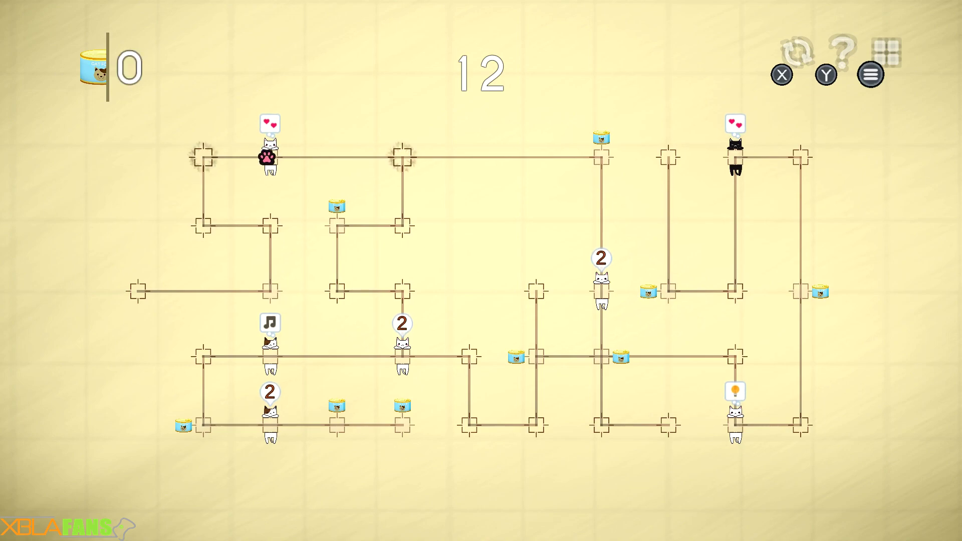
{"action": "key", "text": "Right"}
{"action": "key", "text": "Left"}
{"action": "key", "text": "Down"}
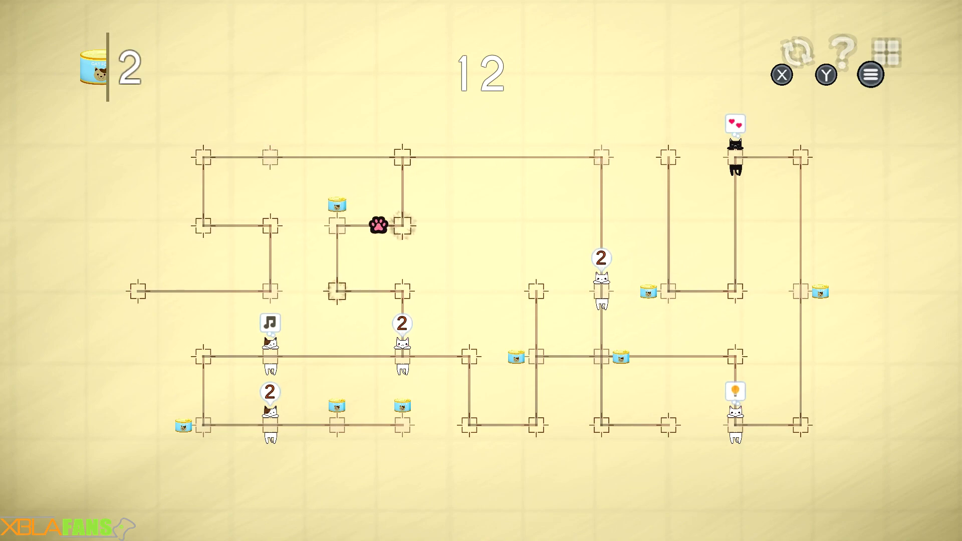
{"action": "key", "text": "Right"}
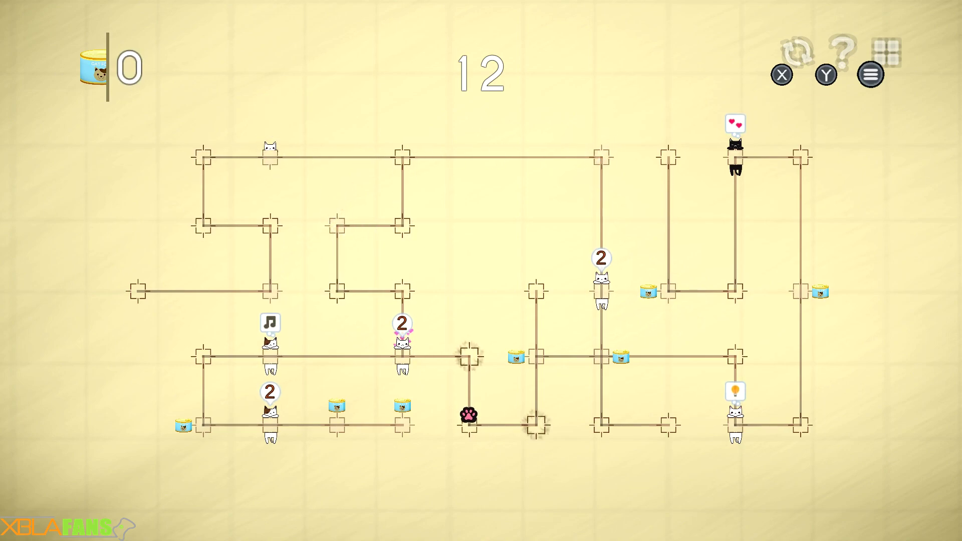
Collect the right and bottom-left cans, then head right along the bottom to finish
{"action": "key", "text": "Right"}
{"action": "key", "text": "Left"}
{"action": "key", "text": "Down"}
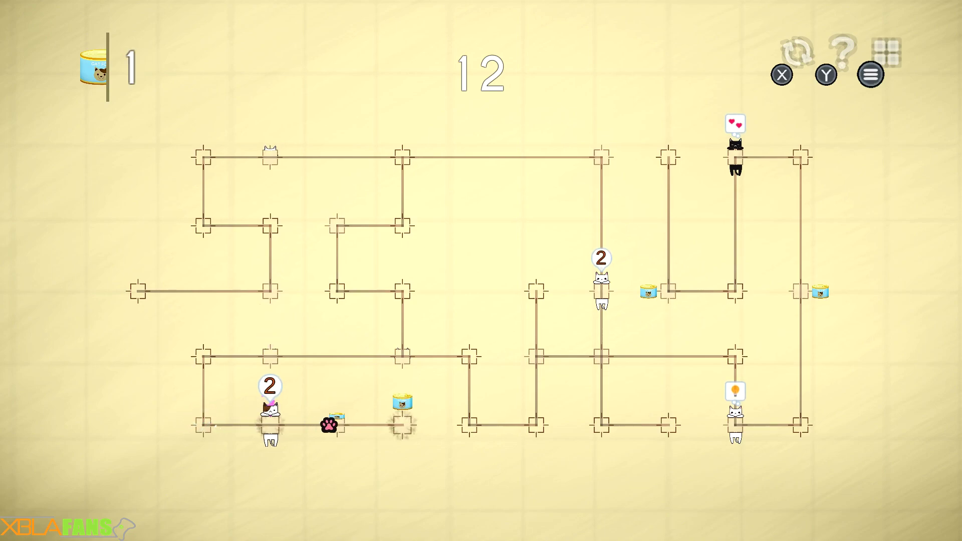
{"action": "key", "text": "Left"}
{"action": "key", "text": "Right"}
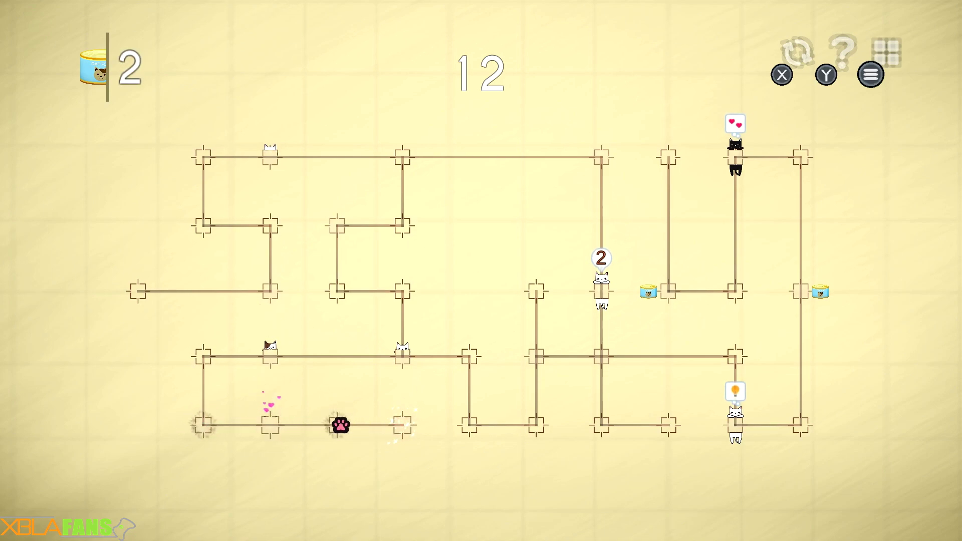
{"action": "key", "text": "Right"}
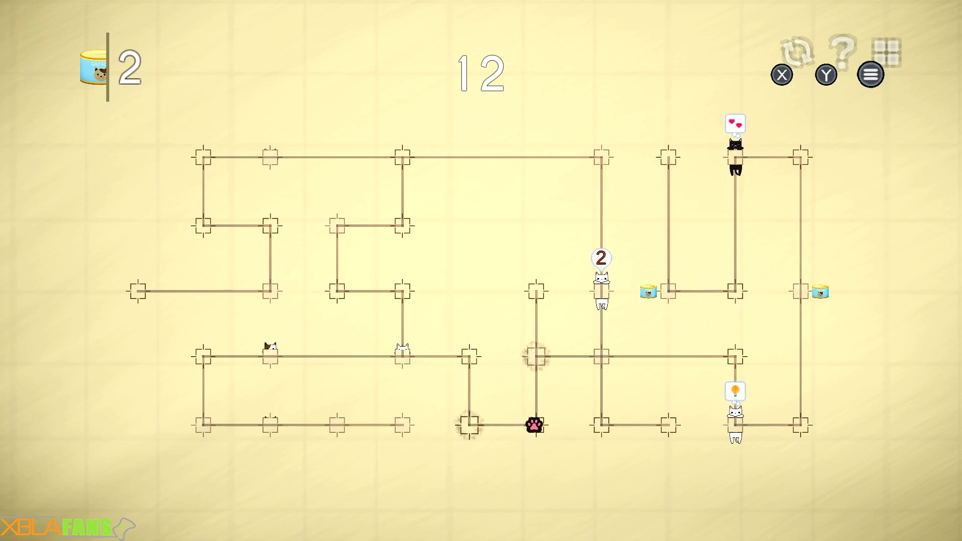
{"action": "key", "text": "Right"}
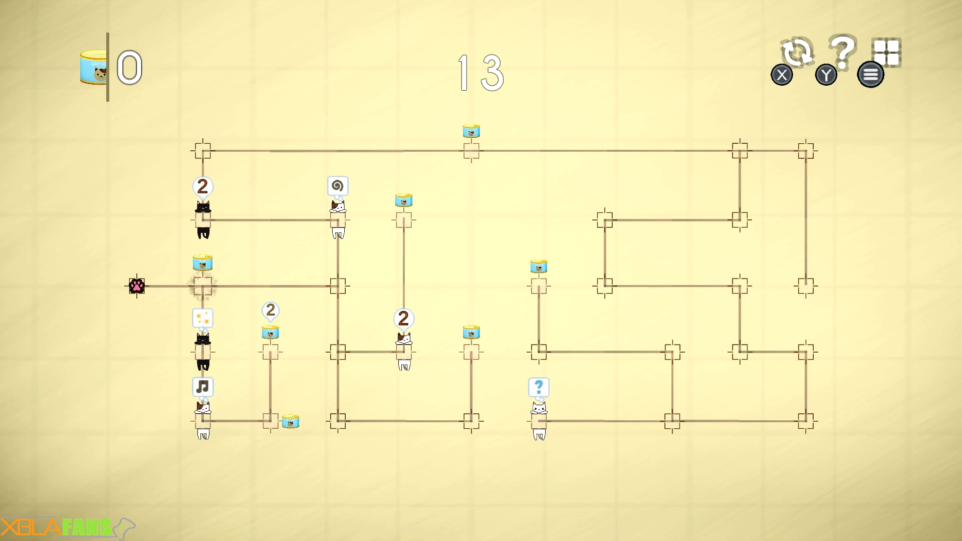
Collect the first cans around the bottom and start up the middle column
{"action": "key", "text": "Right"}
{"action": "key", "text": "Right"}
{"action": "key", "text": "Down"}
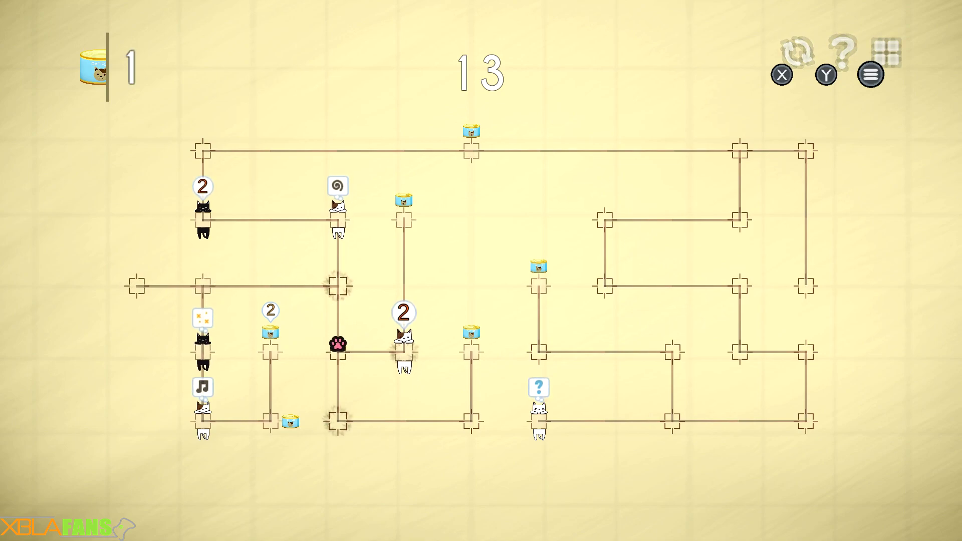
{"action": "key", "text": "Down"}
{"action": "key", "text": "Down"}
{"action": "key", "text": "Left"}
{"action": "key", "text": "Up"}
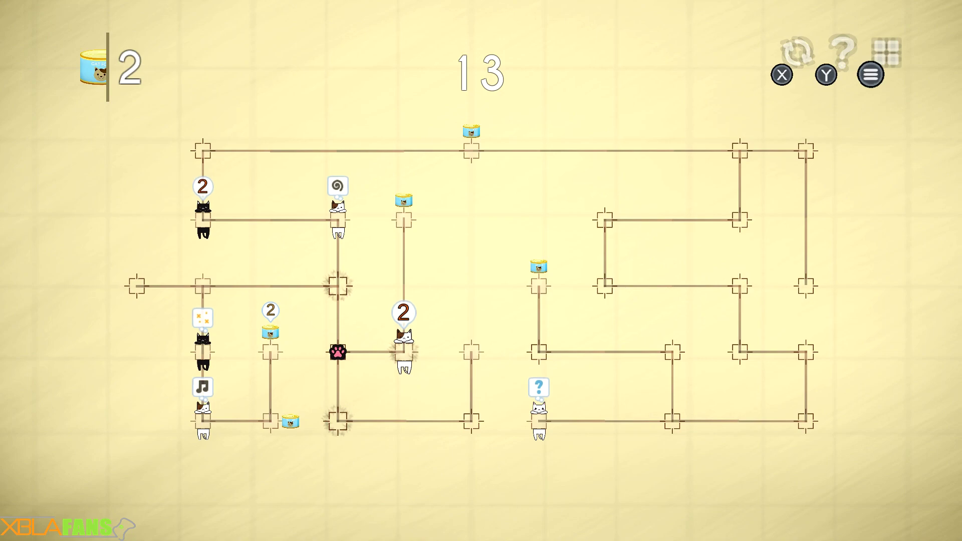
Feed the cat on the left column and collect both cans up the middle column
{"action": "key", "text": "Up"}
{"action": "key", "text": "Left"}
{"action": "key", "text": "Down"}
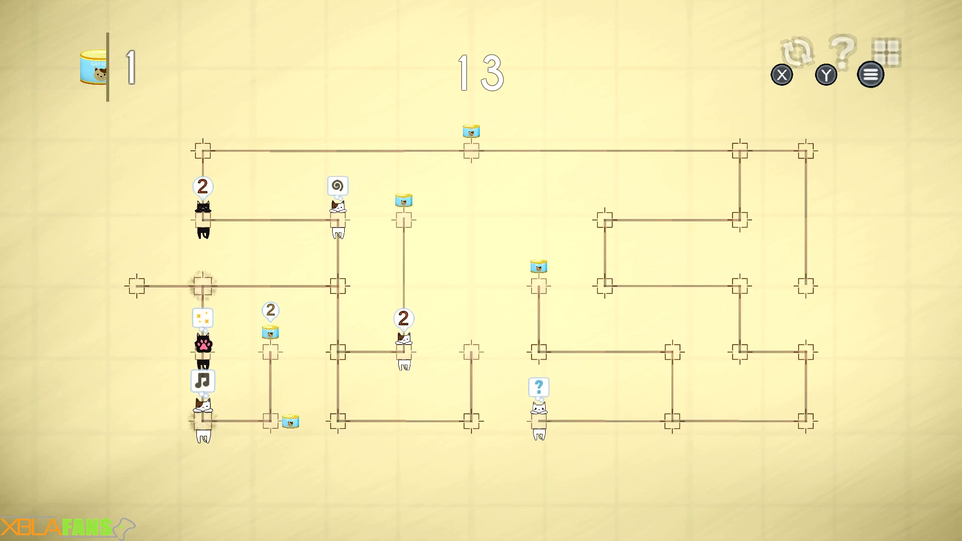
{"action": "key", "text": "Right"}
{"action": "key", "text": "Up"}
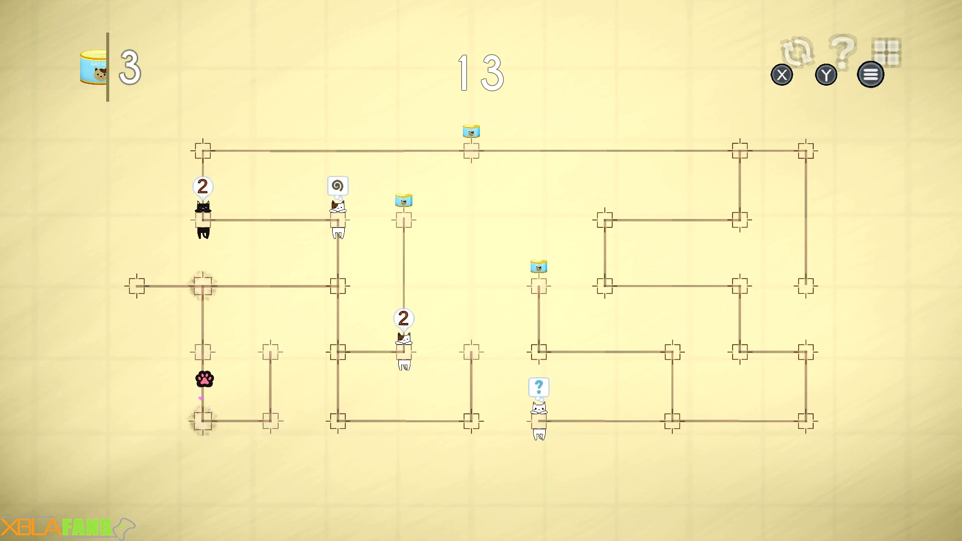
Feed the cats along the upper rows, from the top-left corner to the top-right junction
{"action": "key", "text": "Right"}
{"action": "key", "text": "Up"}
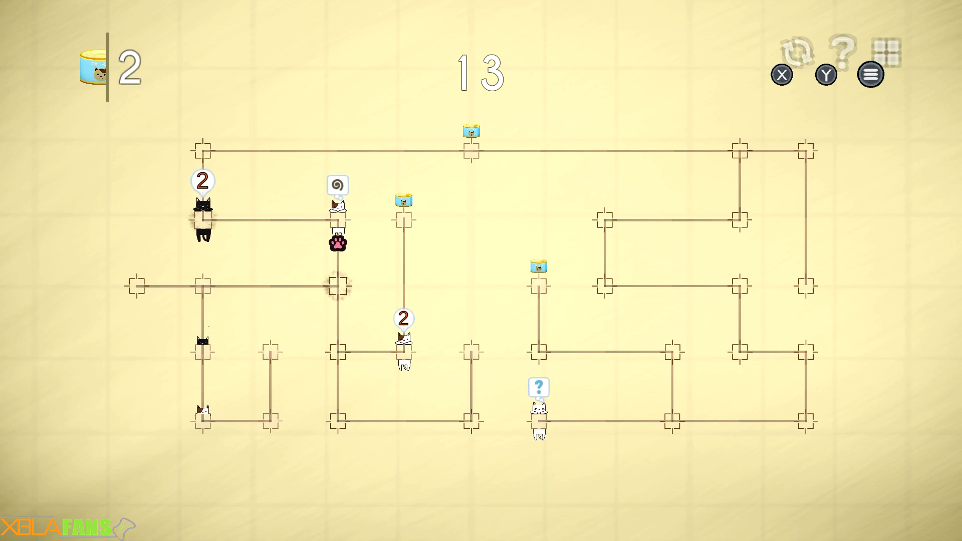
{"action": "key", "text": "Left"}
{"action": "key", "text": "Up"}
{"action": "key", "text": "Right"}
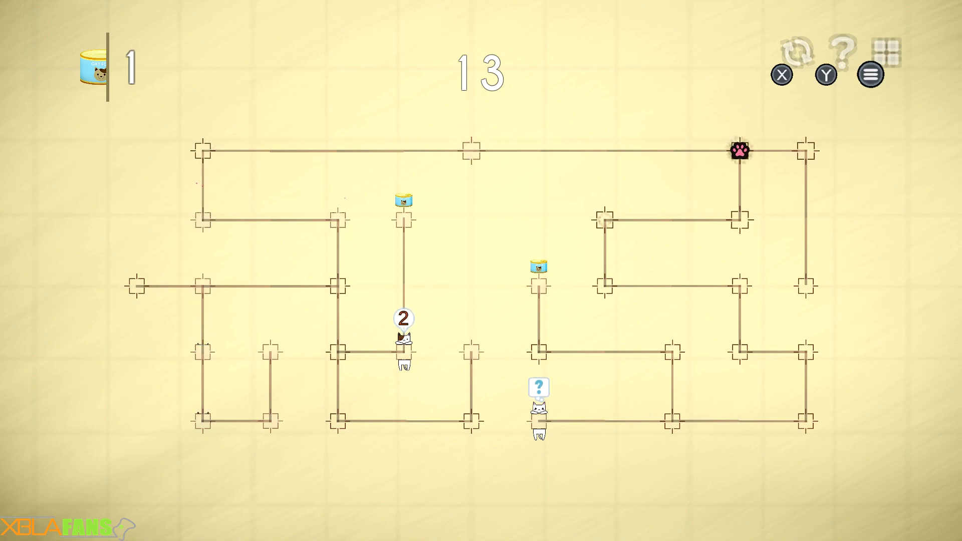
{"action": "key", "text": "Down"}
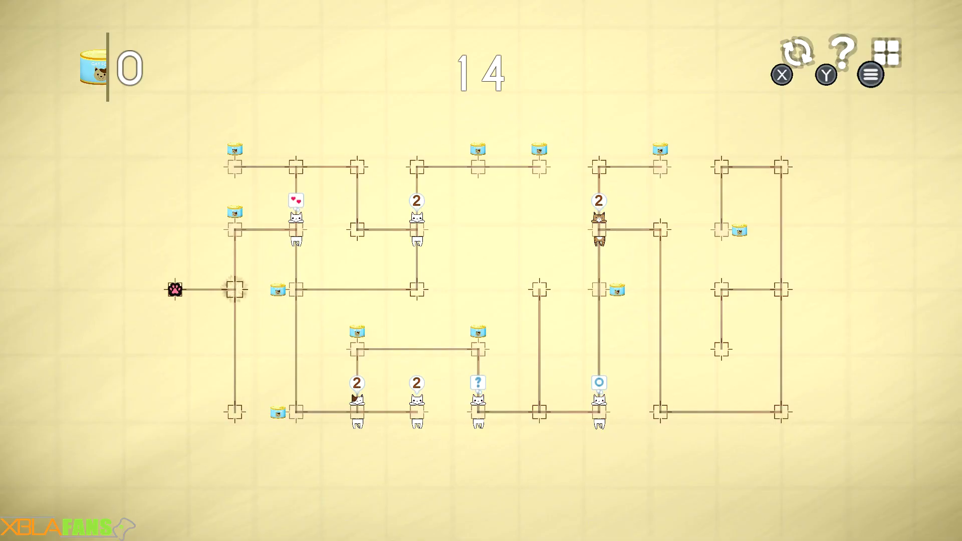
Gather the top-left cans and feed the cat near the top left
{"action": "key", "text": "Right"}
{"action": "key", "text": "Up"}
{"action": "key", "text": "Right"}
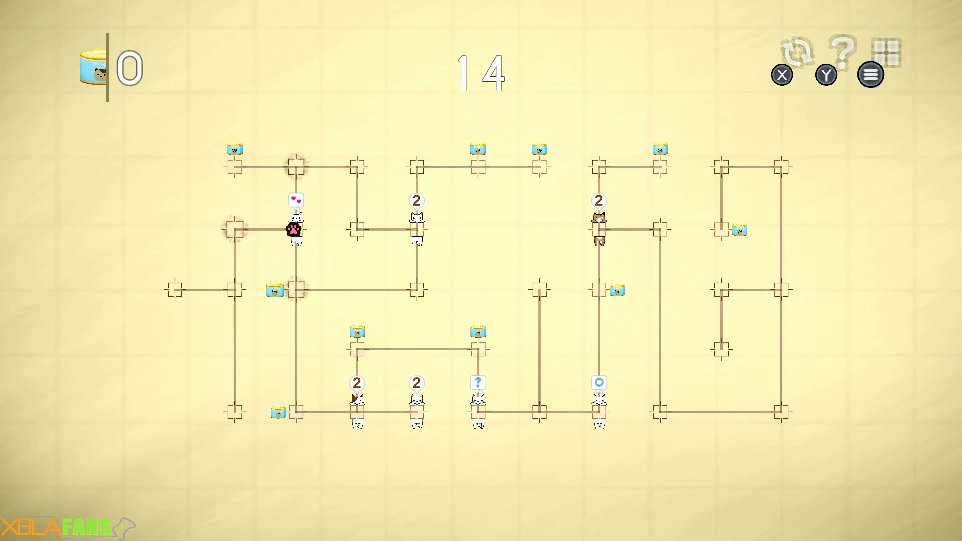
{"action": "key", "text": "Up"}
{"action": "key", "text": "Down"}
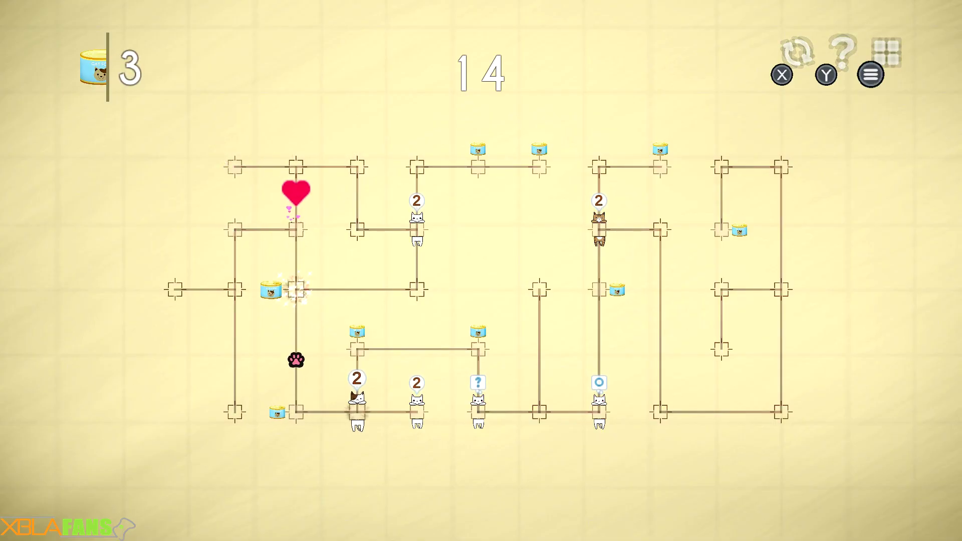
Feed the cat at the column top, then continue along the top row and down
{"action": "key", "text": "Up"}
{"action": "key", "text": "Right"}
{"action": "key", "text": "Up"}
{"action": "key", "text": "Right"}
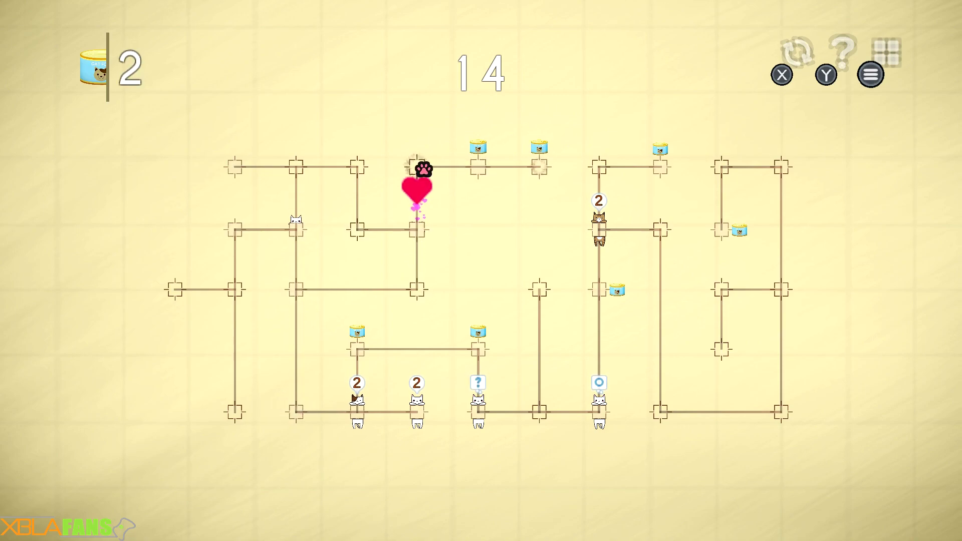
{"action": "key", "text": "Down"}
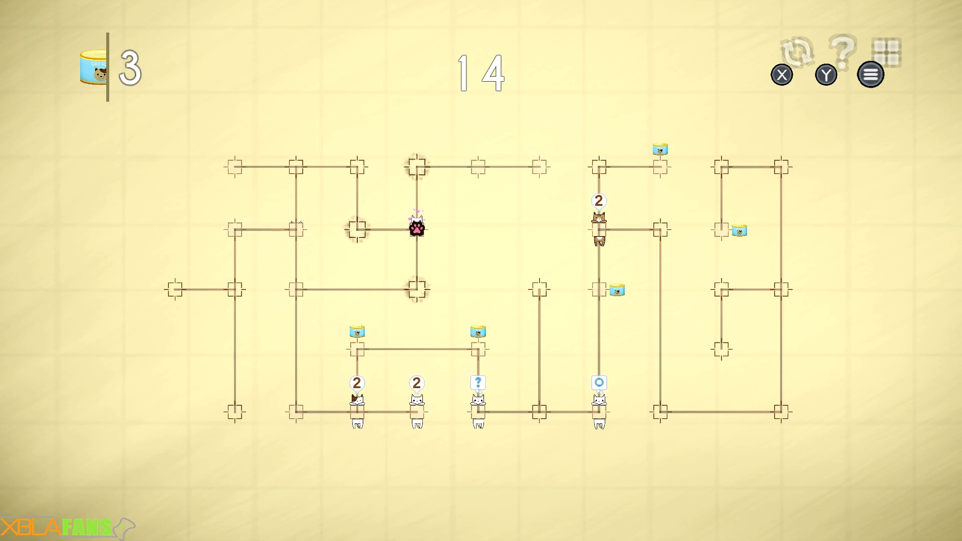
Feed the calico cat and the question-mark cat
{"action": "key", "text": "Right"}
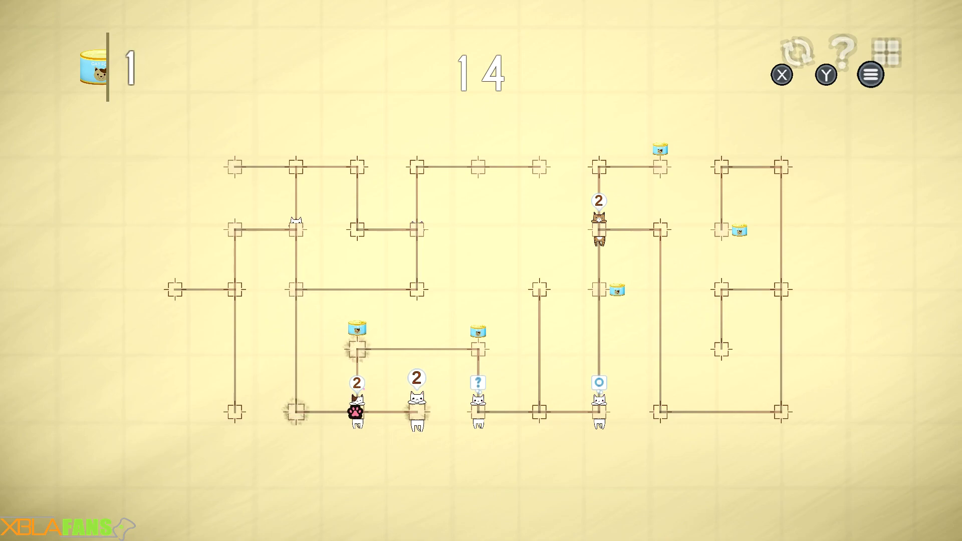
{"action": "key", "text": "Up"}
{"action": "key", "text": "Right"}
{"action": "key", "text": "Down"}
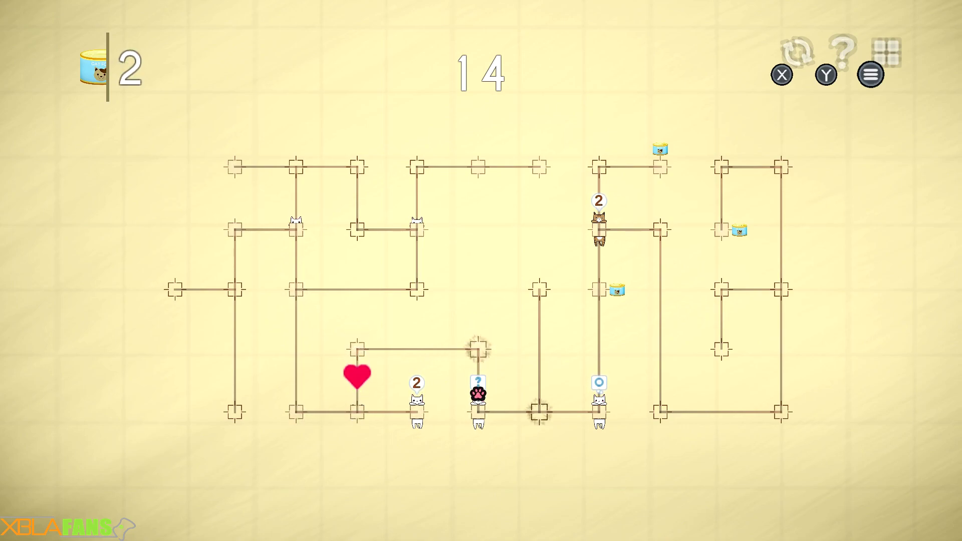
{"action": "key", "text": "Right"}
Feed the brown cat, grab the top can, and climb the right column toward the last can
{"action": "key", "text": "Up"}
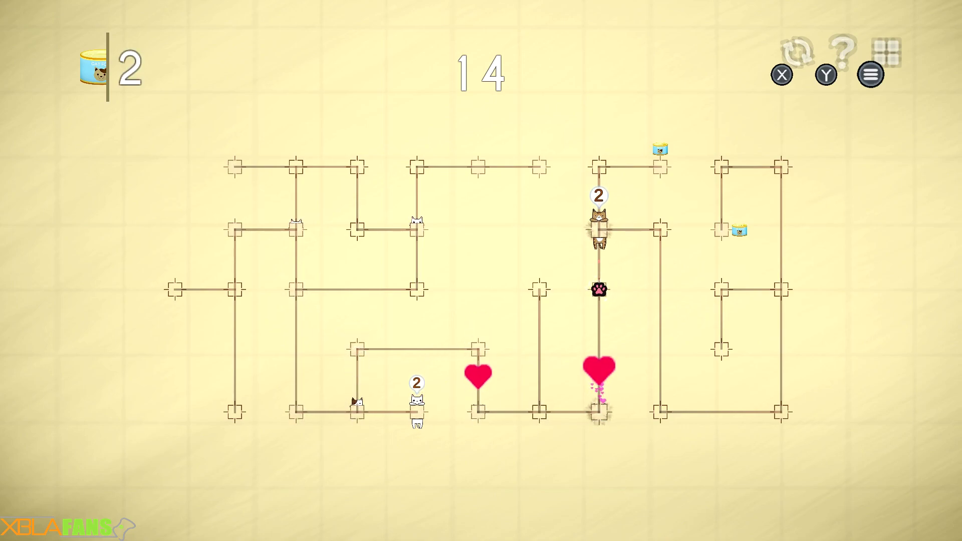
{"action": "key", "text": "Up"}
{"action": "key", "text": "Right"}
{"action": "key", "text": "Left"}
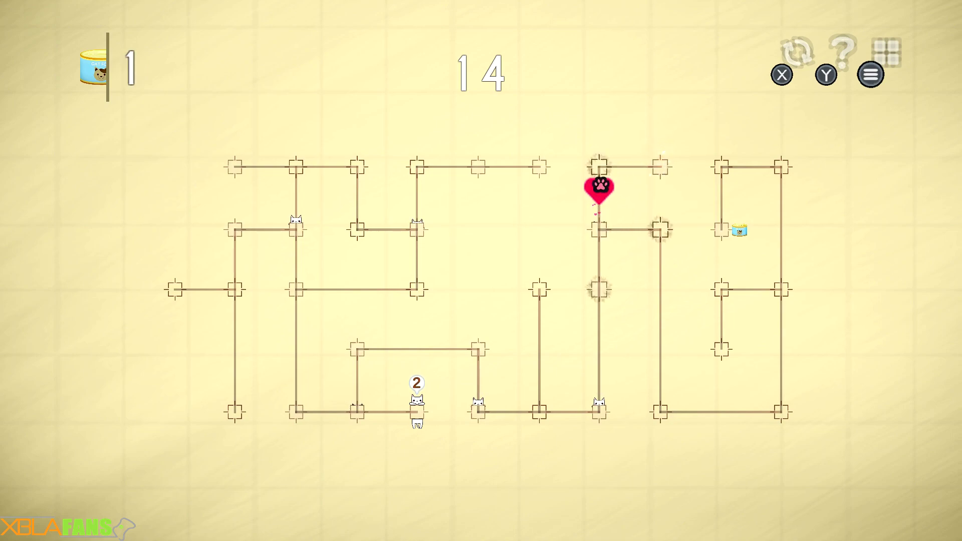
{"action": "key", "text": "Up"}
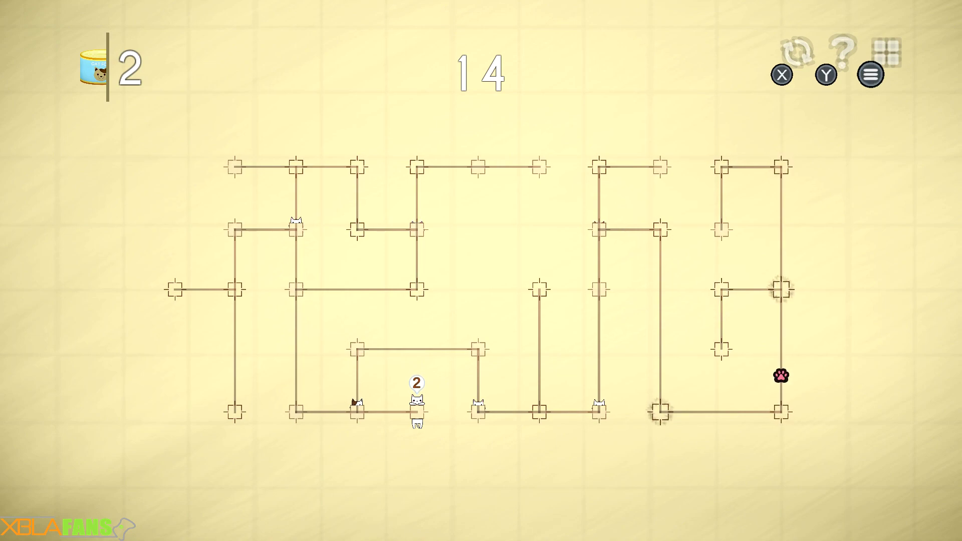
{"action": "key", "text": "Left"}
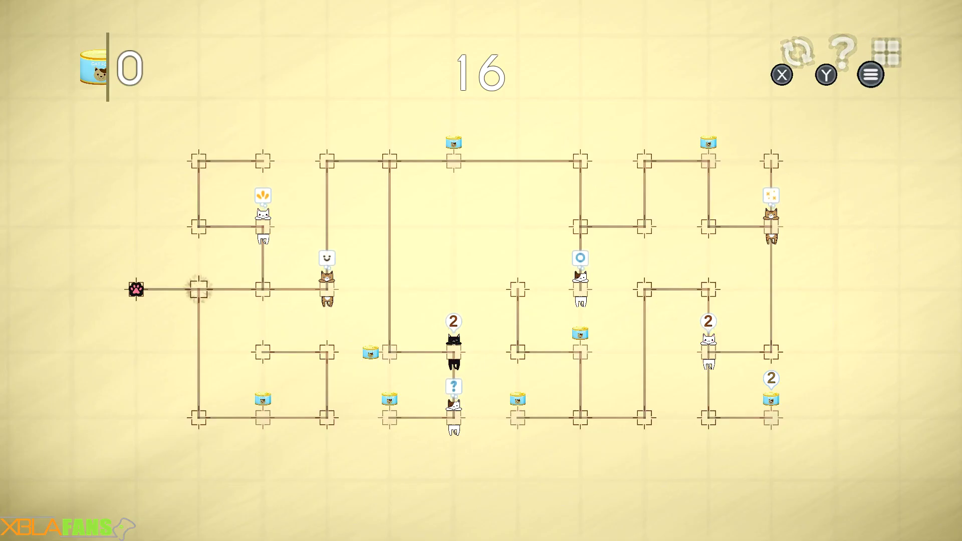
Collect the food can on the left side of level 16
{"action": "key", "text": "Right"}
{"action": "key", "text": "Down"}
{"action": "key", "text": "Right"}
{"action": "key", "text": "Left"}
{"action": "key", "text": "Up"}
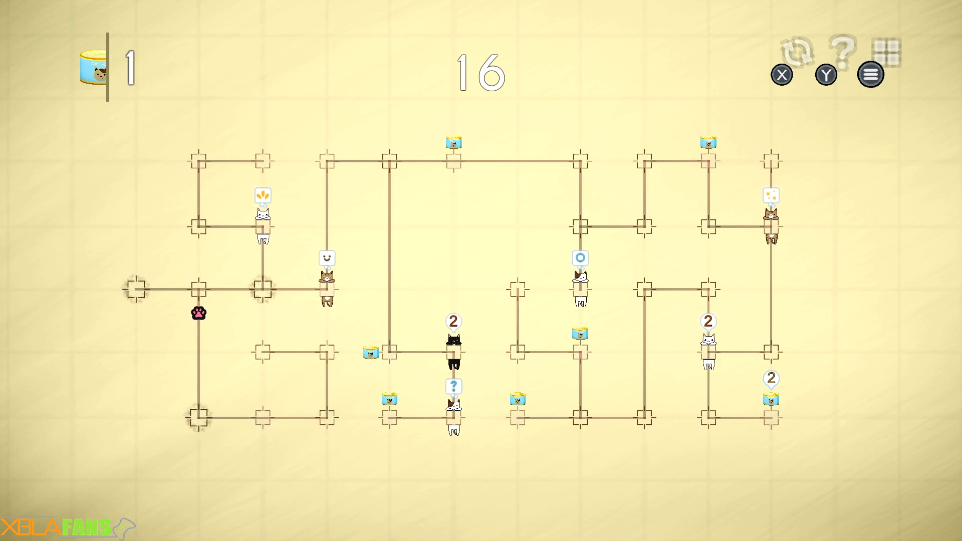
Feed the smiling cat on the left
{"action": "key", "text": "Right"}
{"action": "key", "text": "Up"}
{"action": "key", "text": "Right"}
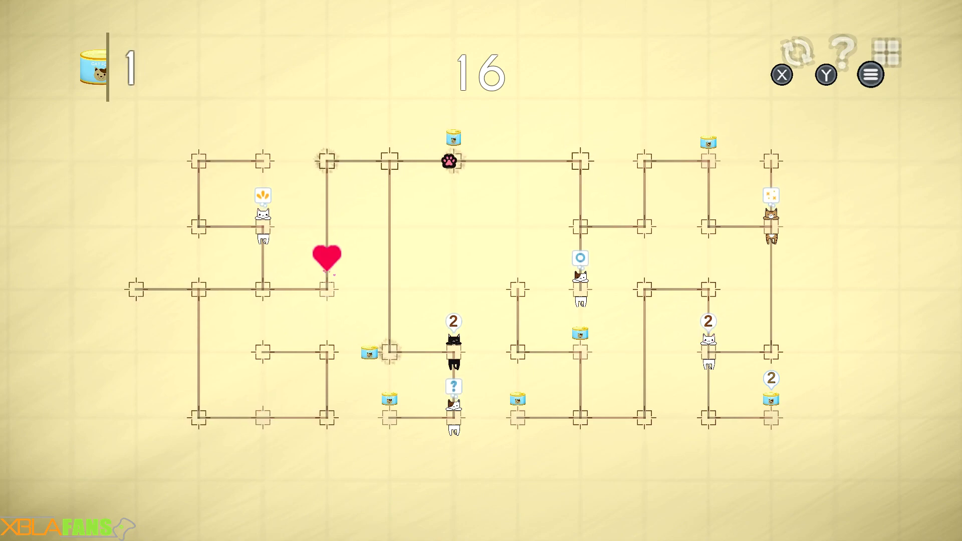
Pick up another can near the top and continue right along the top path
{"action": "key", "text": "Left"}
{"action": "key", "text": "Down"}
{"action": "key", "text": "Up"}
{"action": "key", "text": "Right"}
{"action": "key", "text": "Right"}
{"action": "key", "text": "Down"}
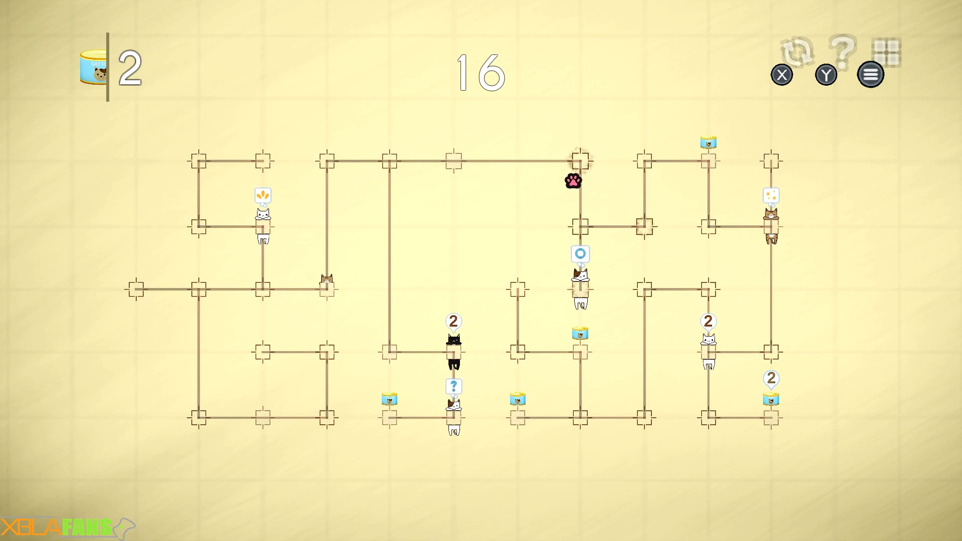
Collect the upper-right can and return toward the central cats
{"action": "key", "text": "Right"}
{"action": "key", "text": "Up"}
{"action": "key", "text": "Right"}
{"action": "key", "text": "Left"}
{"action": "key", "text": "Down"}
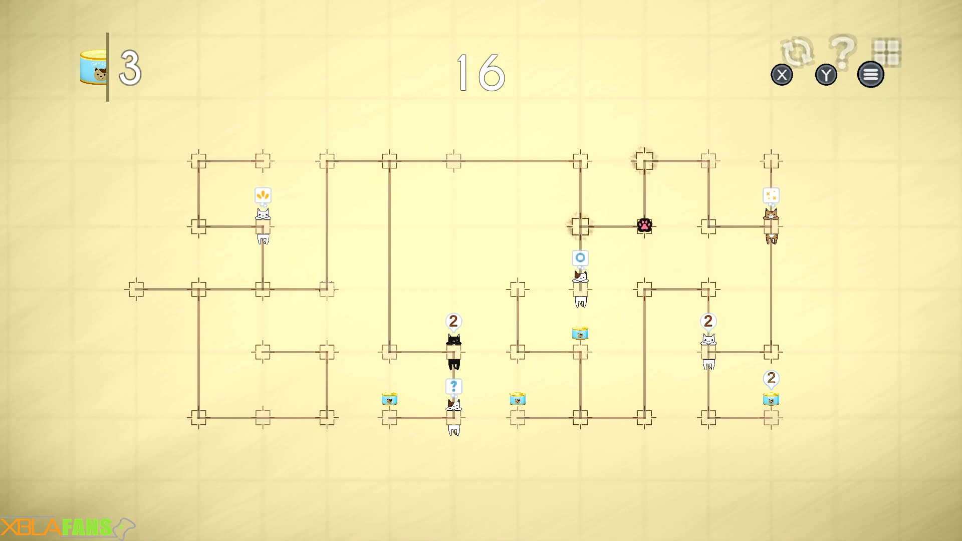
{"action": "key", "text": "Left"}
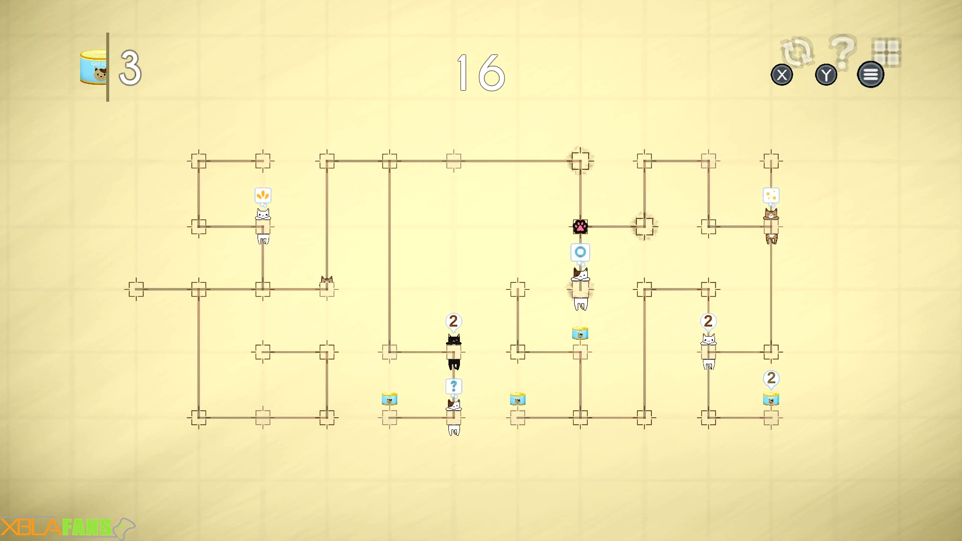
{"action": "key", "text": "Right"}
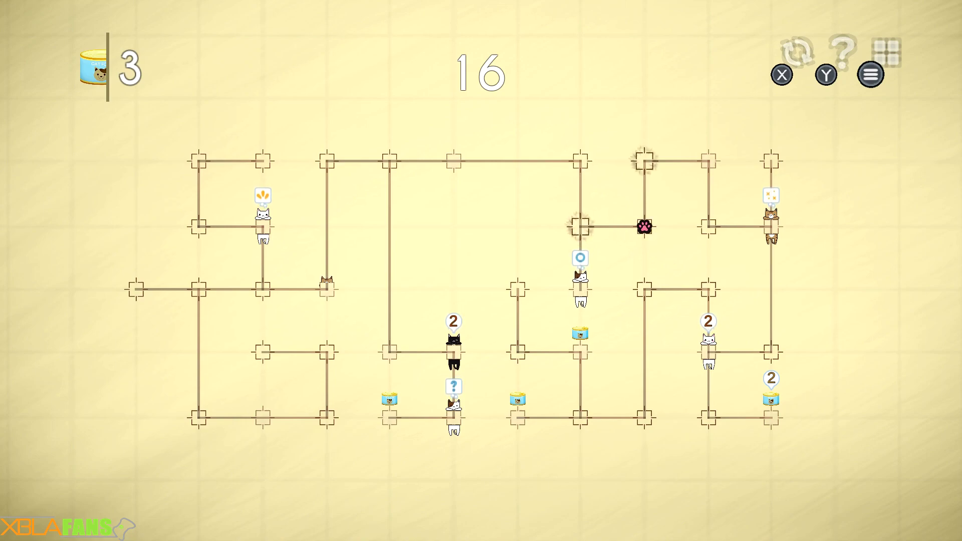
Deliver cans to the right-side cats, including the cat marked 2
{"action": "key", "text": "Up"}
{"action": "key", "text": "Right"}
{"action": "key", "text": "Down"}
{"action": "key", "text": "Right"}
{"action": "key", "text": "Down"}
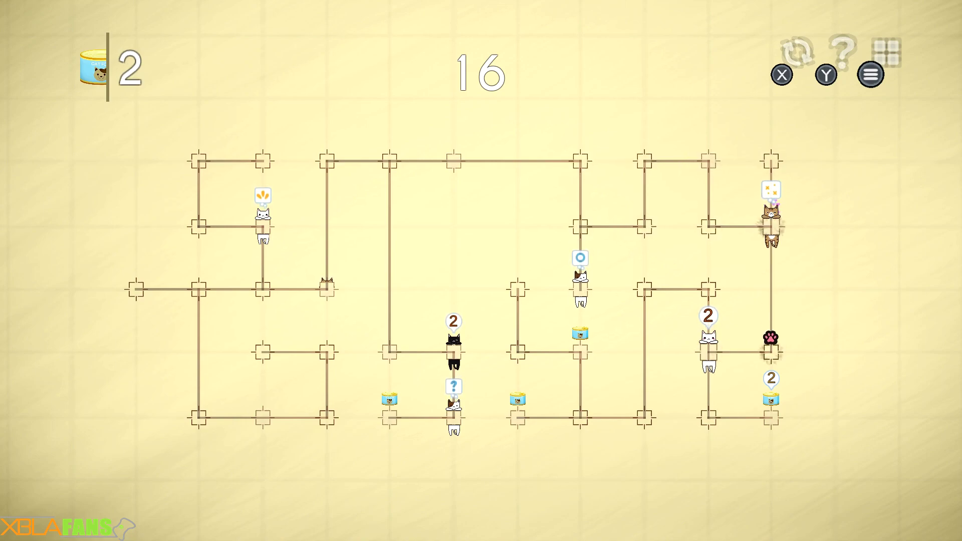
{"action": "key", "text": "Left"}
{"action": "key", "text": "Down"}
Collect the cans at the lower right
{"action": "key", "text": "Down"}
{"action": "key", "text": "Right"}
{"action": "key", "text": "Left"}
{"action": "key", "text": "Up"}
{"action": "key", "text": "Up"}
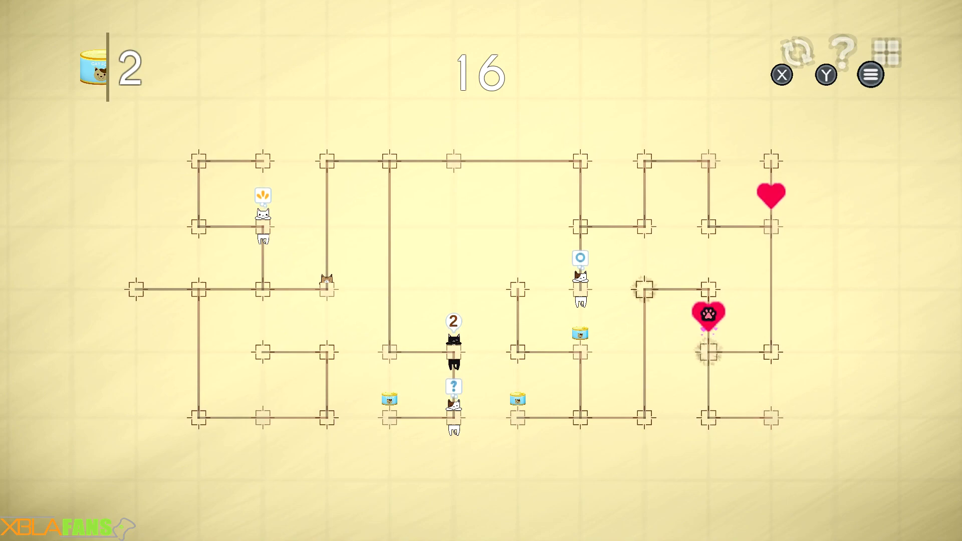
{"action": "key", "text": "Left"}
Gather the cans in the lower middle
{"action": "key", "text": "Down"}
{"action": "key", "text": "Left"}
{"action": "key", "text": "Left"}
{"action": "key", "text": "Right"}
{"action": "key", "text": "Up"}
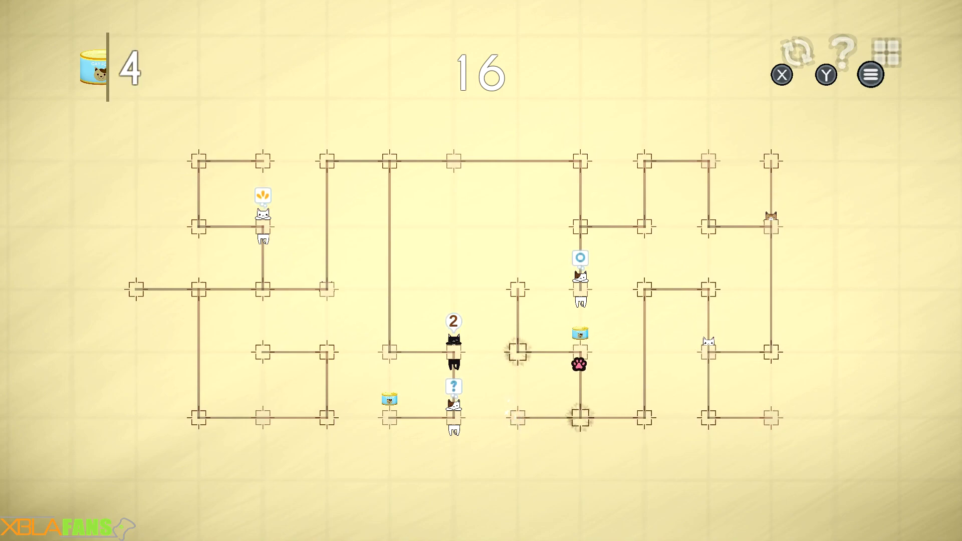
{"action": "key", "text": "Down"}
{"action": "key", "text": "Right"}
Carry the cans back to the black and calico cats in the centre
{"action": "key", "text": "Up"}
{"action": "key", "text": "Right"}
{"action": "key", "text": "Down"}
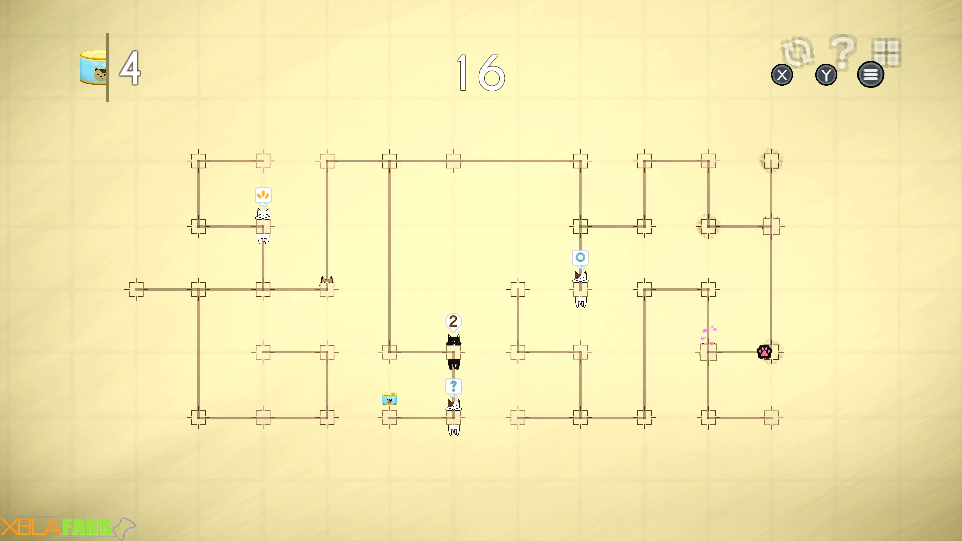
{"action": "key", "text": "Up"}
{"action": "key", "text": "Left"}
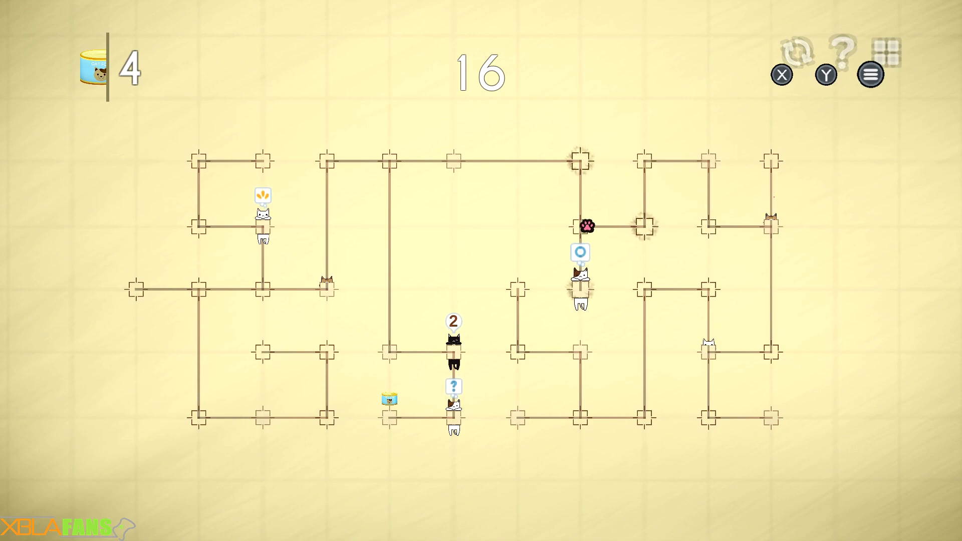
{"action": "key", "text": "Up"}
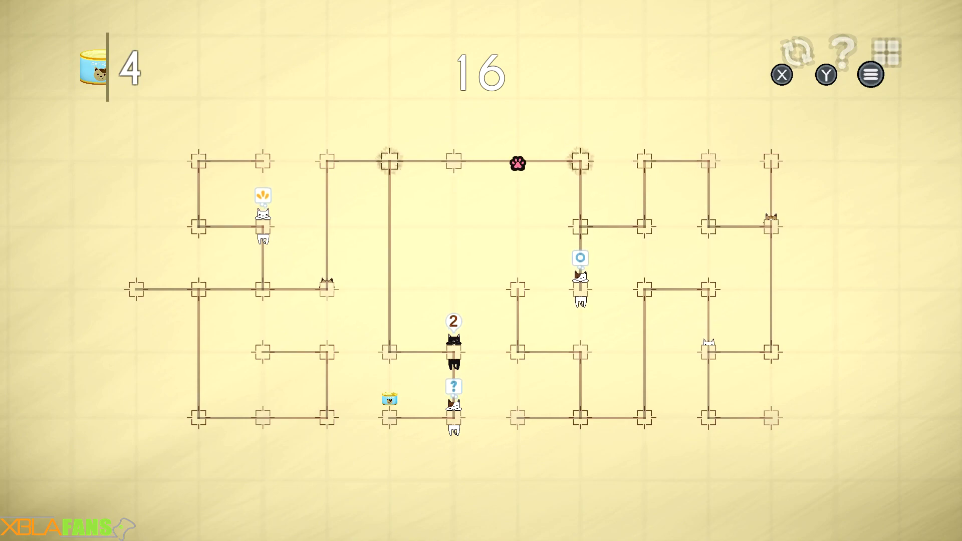
{"action": "key", "text": "Down"}
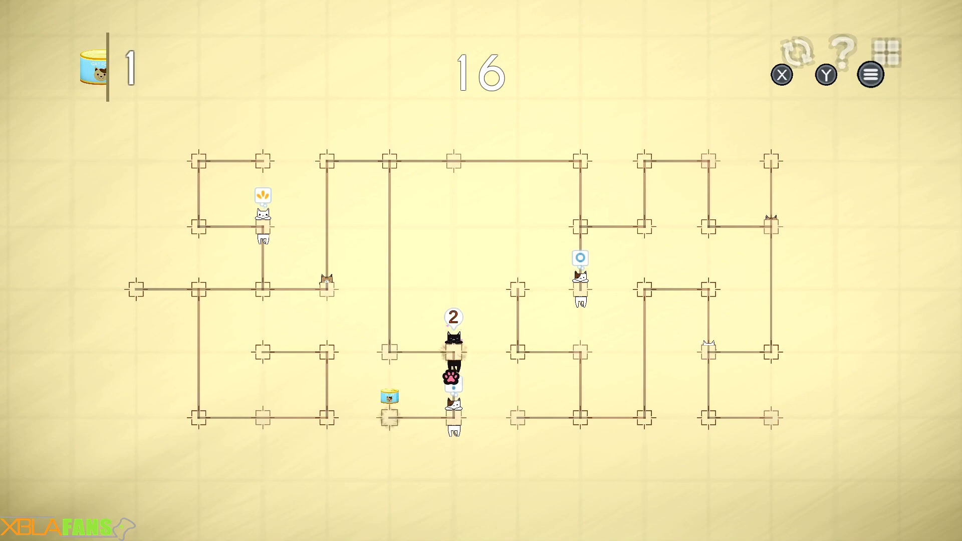
Feed the paired black and calico cats, then the calico cat with the ring bubble
{"action": "key", "text": "Up"}
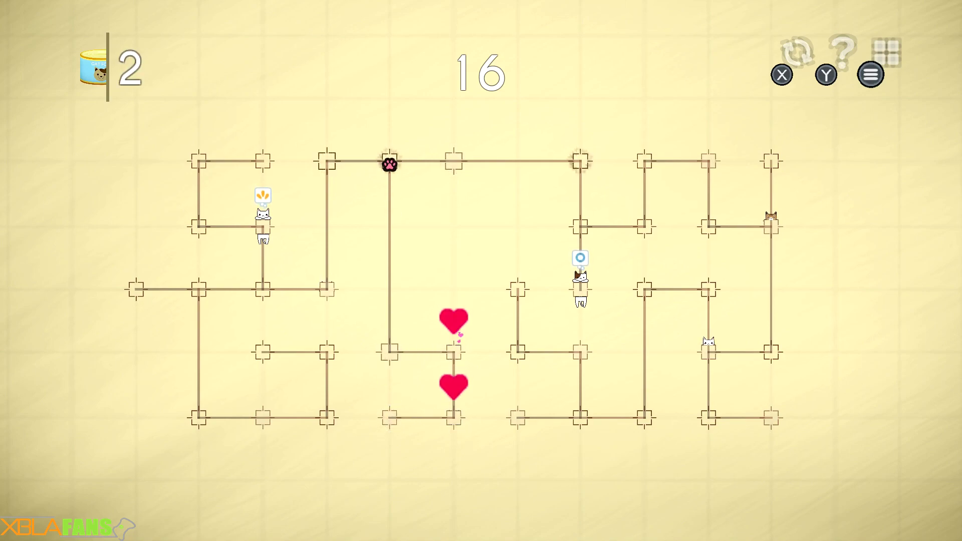
{"action": "key", "text": "Right"}
{"action": "key", "text": "Down"}
{"action": "key", "text": "Up"}
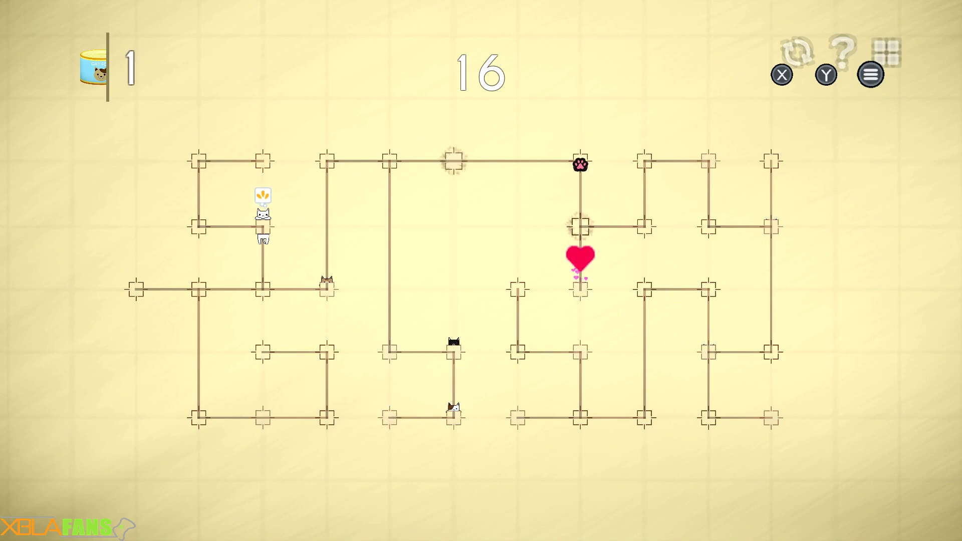
{"action": "key", "text": "Left"}
{"action": "key", "text": "Left"}
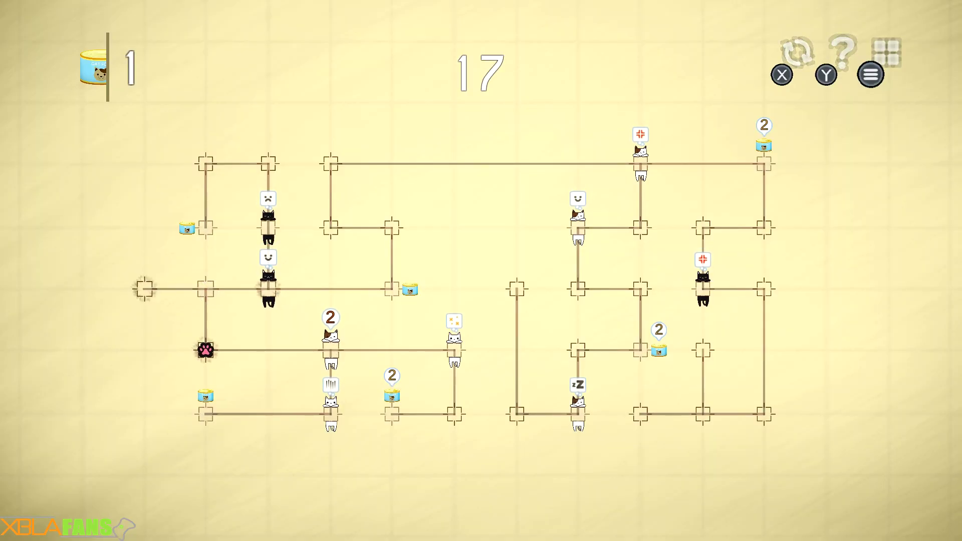
Head toward the black cats on the left and feed the smiling black cat
{"action": "key", "text": "Up"}
{"action": "key", "text": "Right"}
{"action": "key", "text": "Up"}
{"action": "key", "text": "Left"}
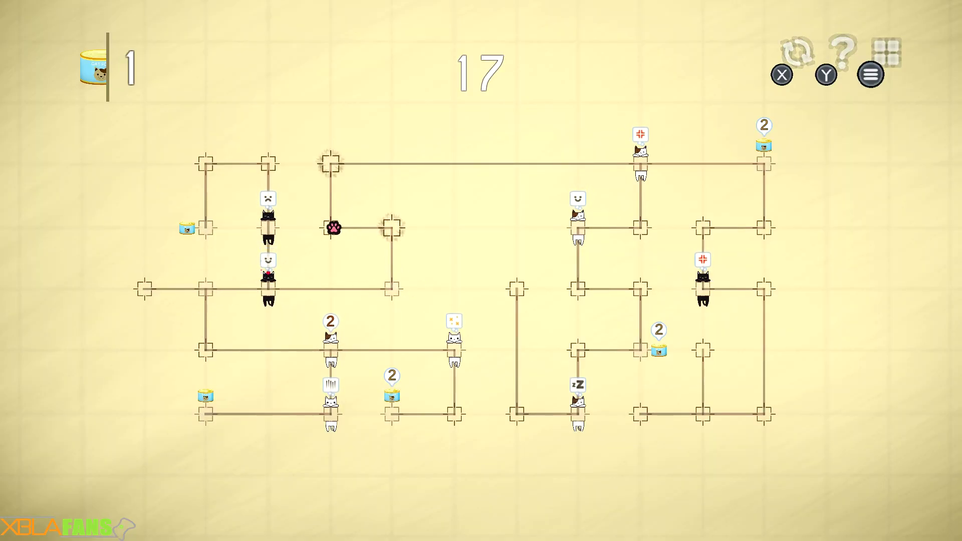
{"action": "key", "text": "Up"}
{"action": "key", "text": "Right"}
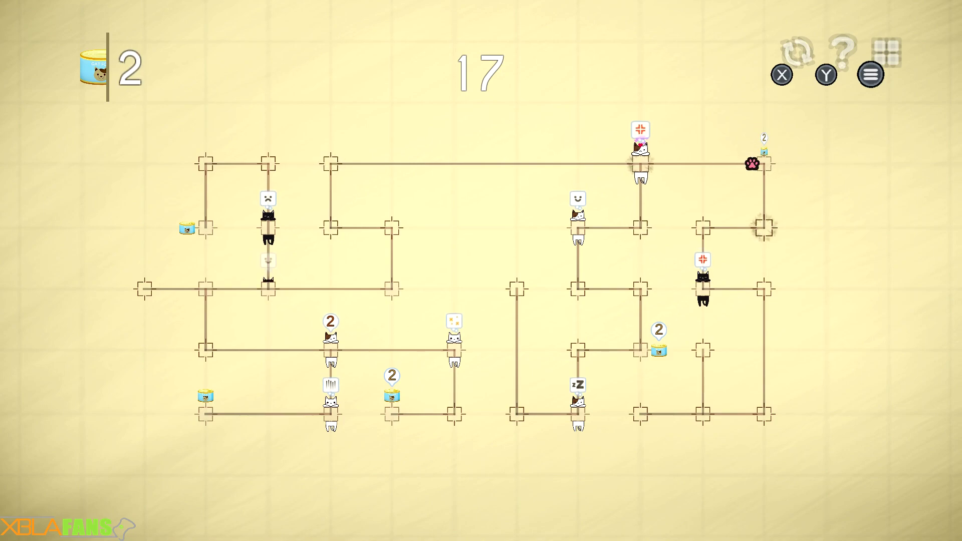
Collect the top-right can and gather the cans in the right section
{"action": "key", "text": "Left"}
{"action": "key", "text": "Down"}
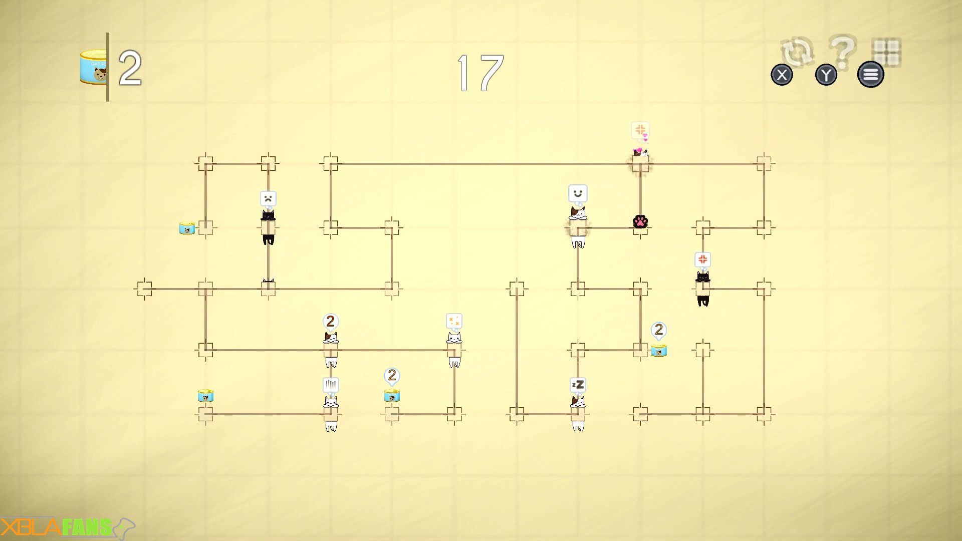
{"action": "key", "text": "Left"}
{"action": "key", "text": "Down"}
{"action": "key", "text": "Right"}
{"action": "key", "text": "Down"}
{"action": "key", "text": "Left"}
Pick up the can marked 2 and travel back left along the top line
{"action": "key", "text": "Right"}
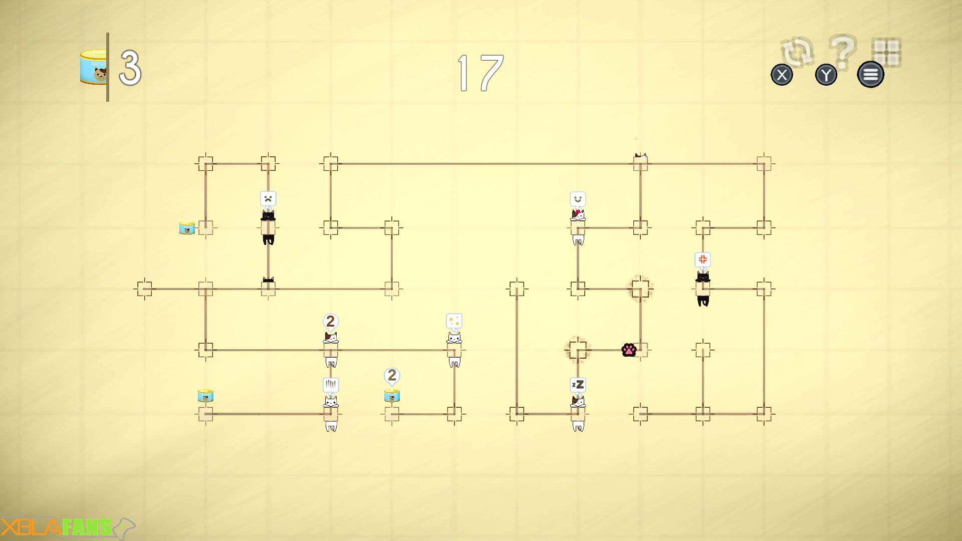
{"action": "key", "text": "Up"}
{"action": "key", "text": "Left"}
{"action": "key", "text": "Up"}
{"action": "key", "text": "Right"}
{"action": "key", "text": "Up"}
{"action": "key", "text": "Left"}
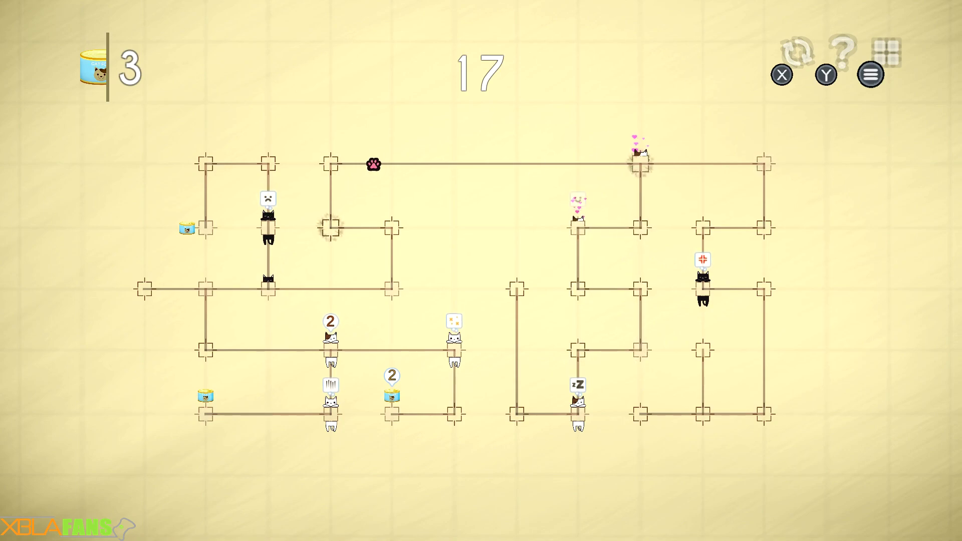
Work down to the middle line and feed the cats on the lower line
{"action": "key", "text": "Right"}
{"action": "key", "text": "Left"}
{"action": "key", "text": "Right"}
{"action": "key", "text": "Down"}
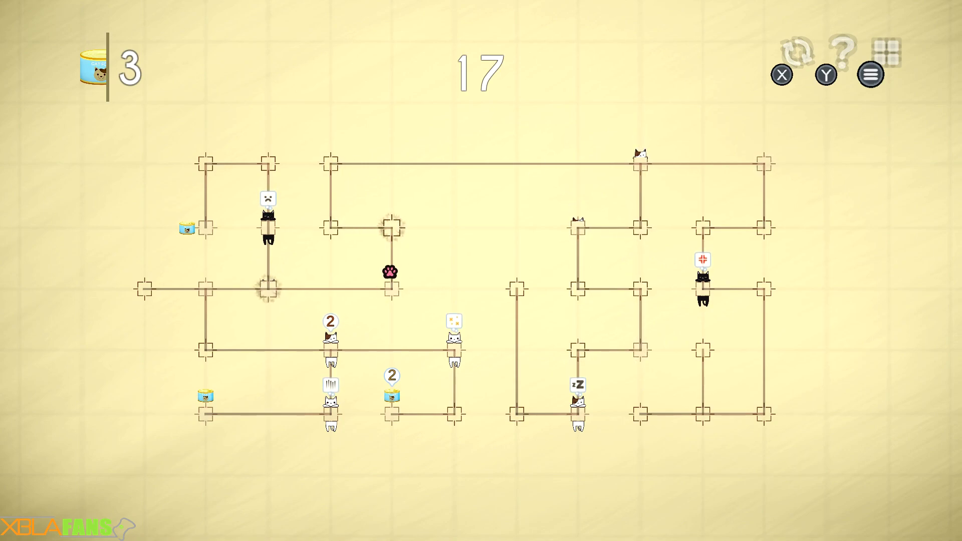
{"action": "key", "text": "Left"}
{"action": "key", "text": "Left"}
{"action": "key", "text": "Down"}
{"action": "key", "text": "Right"}
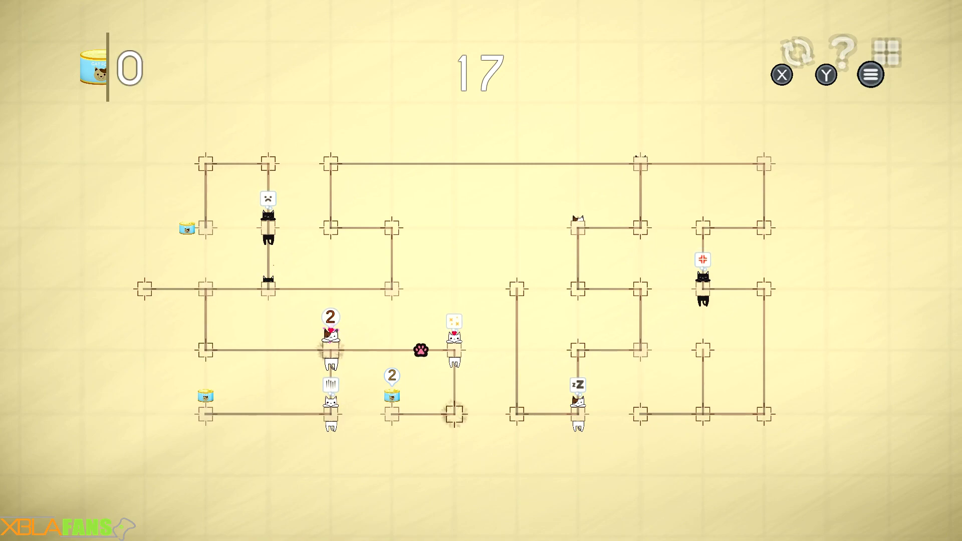
Collect the bottom-left can and feed the calico cat marked 2
{"action": "key", "text": "Down"}
{"action": "key", "text": "Left"}
{"action": "key", "text": "Right"}
{"action": "key", "text": "Up"}
{"action": "key", "text": "Left"}
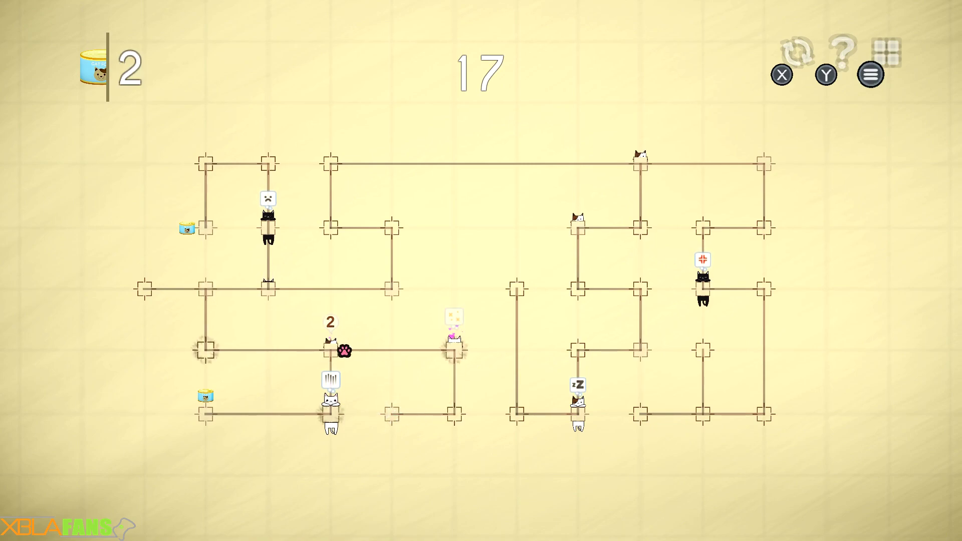
{"action": "key", "text": "Down"}
{"action": "key", "text": "Left"}
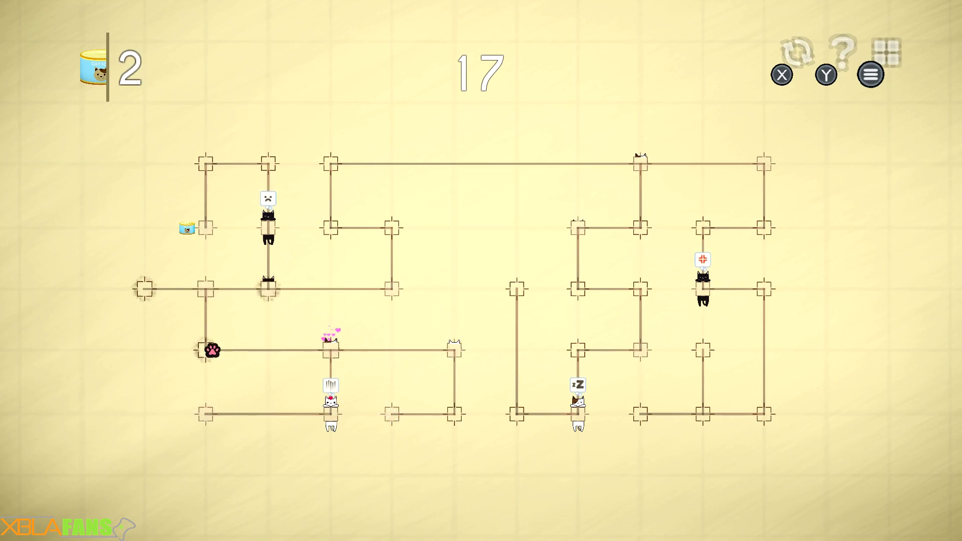
Feed the black cats on the left
{"action": "key", "text": "Up"}
{"action": "key", "text": "Right"}
{"action": "key", "text": "Up"}
{"action": "key", "text": "Down"}
{"action": "key", "text": "Right"}
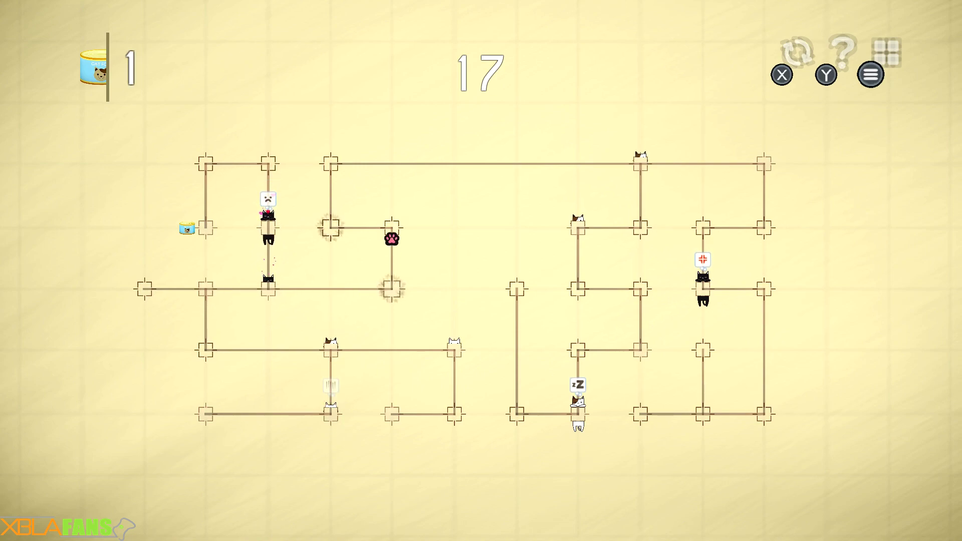
Feed the black cat on the right and loop around the right section
{"action": "key", "text": "Left"}
{"action": "key", "text": "Up"}
{"action": "key", "text": "Right"}
{"action": "key", "text": "Right"}
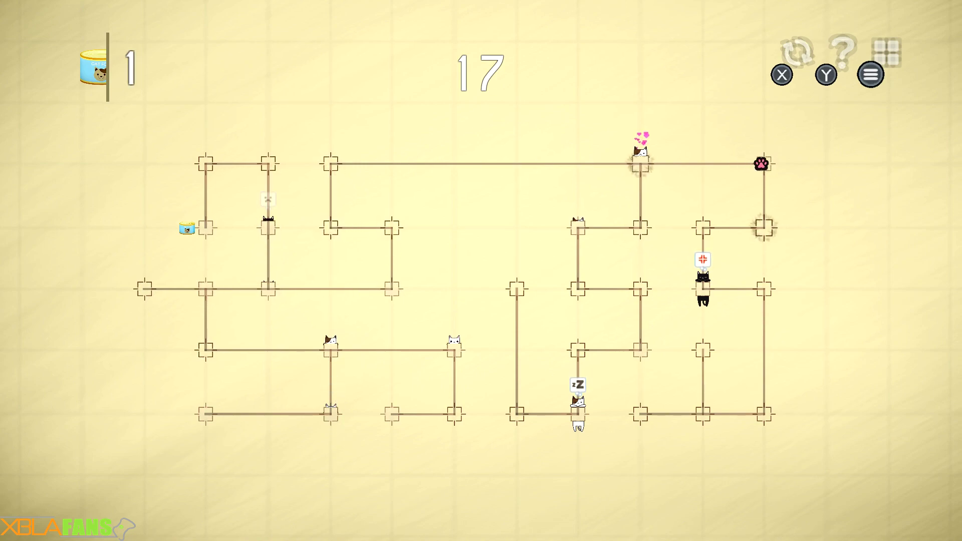
{"action": "key", "text": "Down"}
{"action": "key", "text": "Left"}
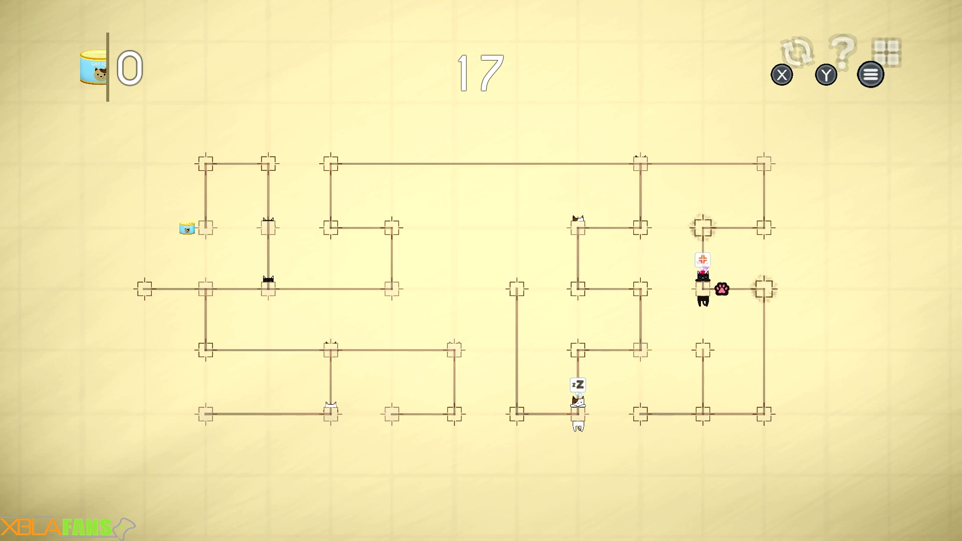
{"action": "key", "text": "Up"}
{"action": "key", "text": "Up"}
Approach the middle-right calico cat and head for the sleeping cat below
{"action": "key", "text": "Down"}
{"action": "key", "text": "Left"}
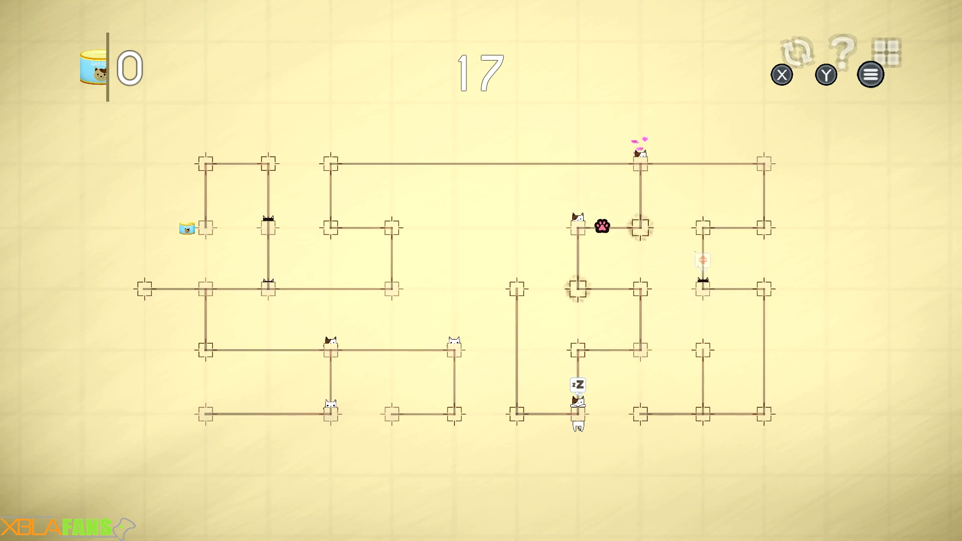
{"action": "key", "text": "Left"}
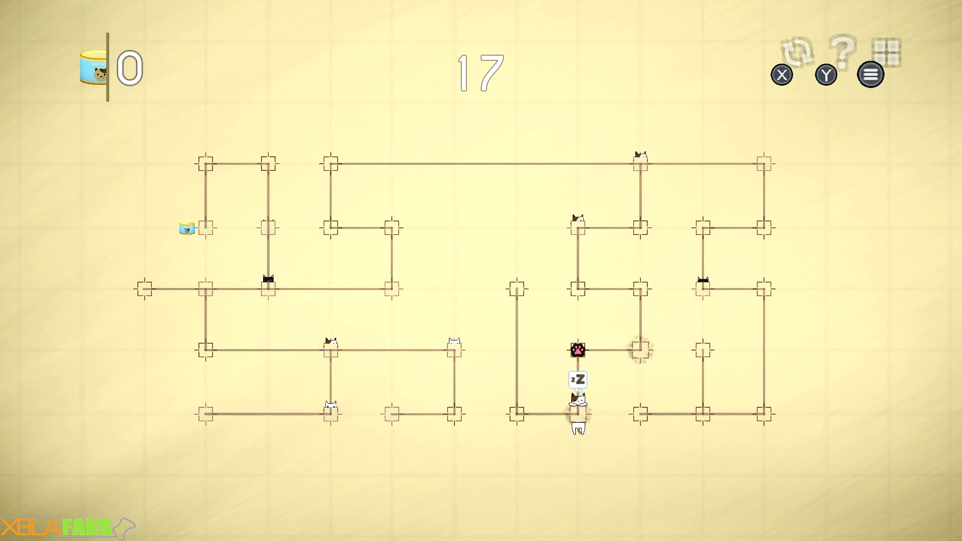
Route the paw across the top line and down to the sleeping cat
{"action": "key", "text": "Right"}
{"action": "key", "text": "Up"}
{"action": "key", "text": "Up"}
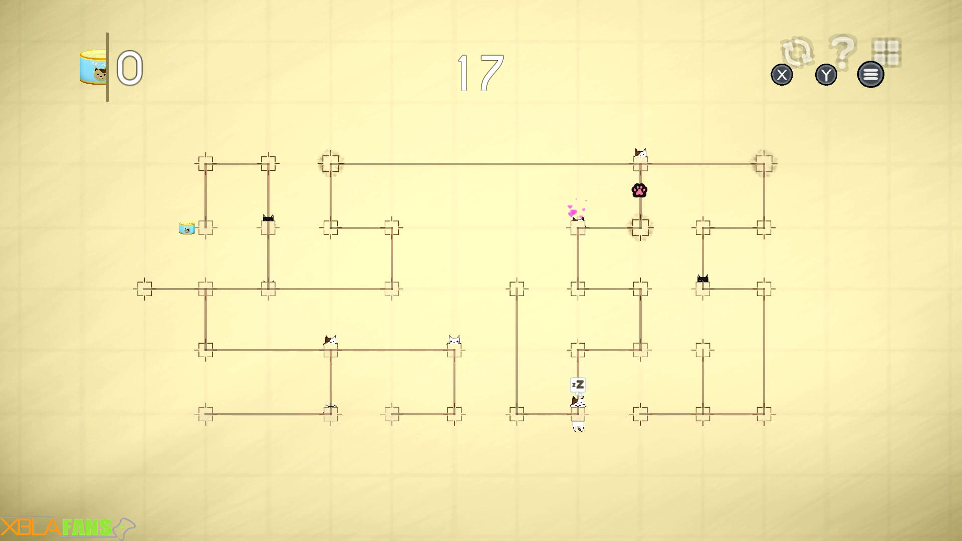
{"action": "key", "text": "Left"}
{"action": "key", "text": "Up"}
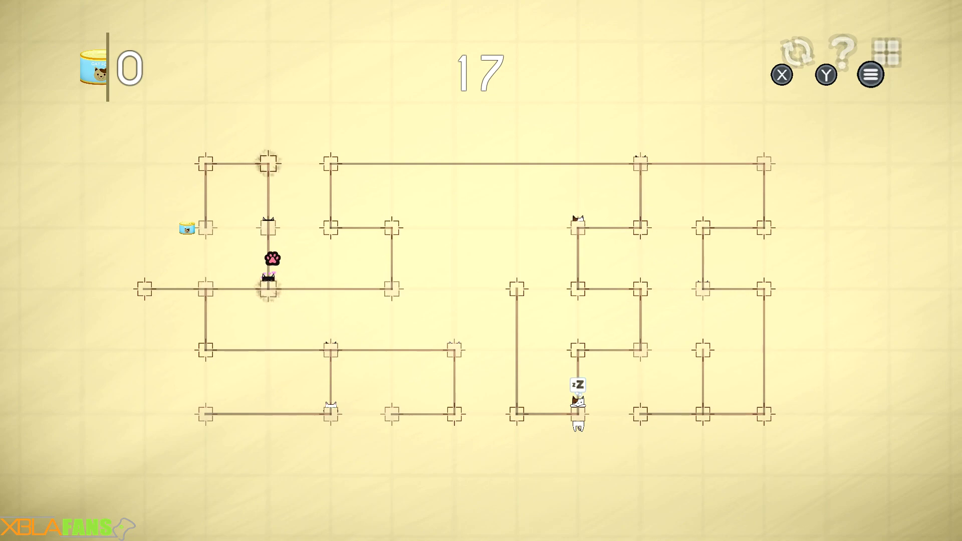
{"action": "key", "text": "Up"}
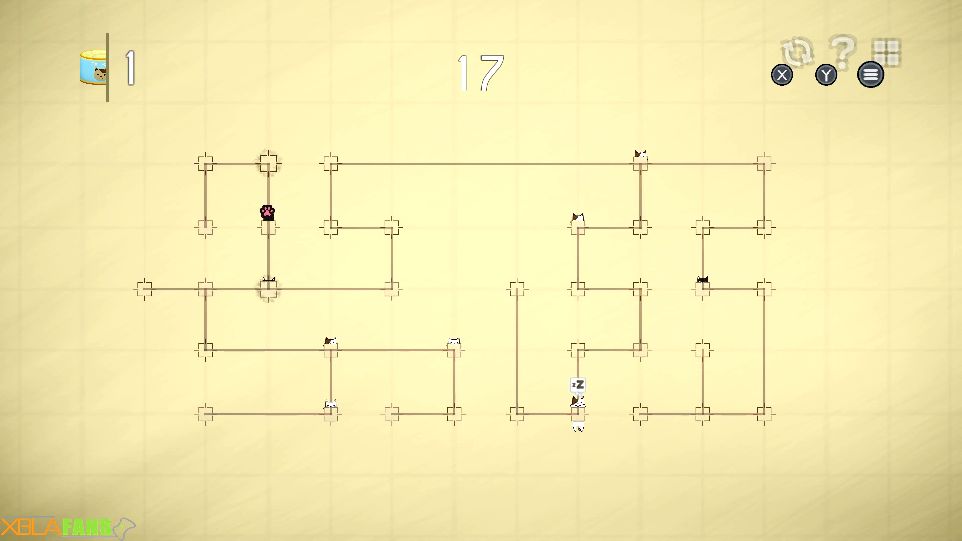
{"action": "key", "text": "Right"}
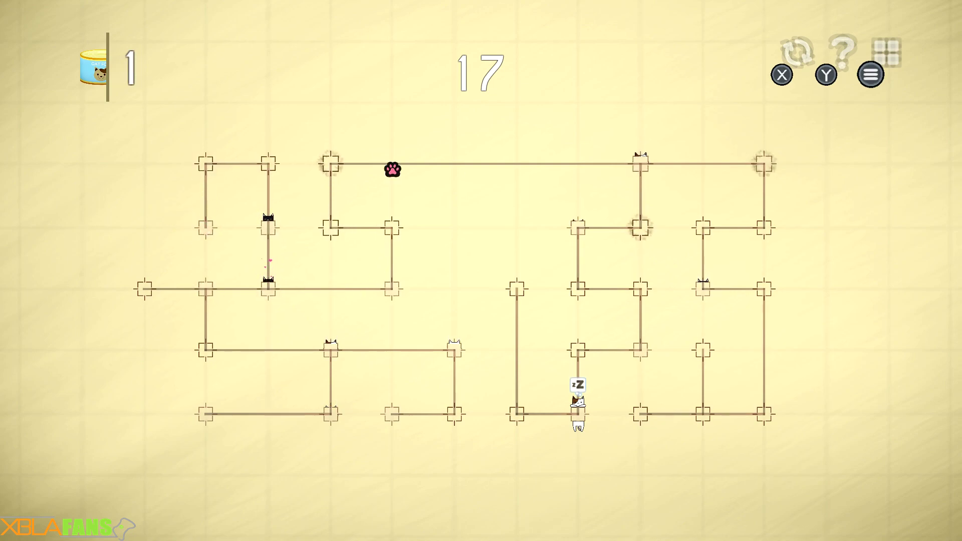
{"action": "key", "text": "Down"}
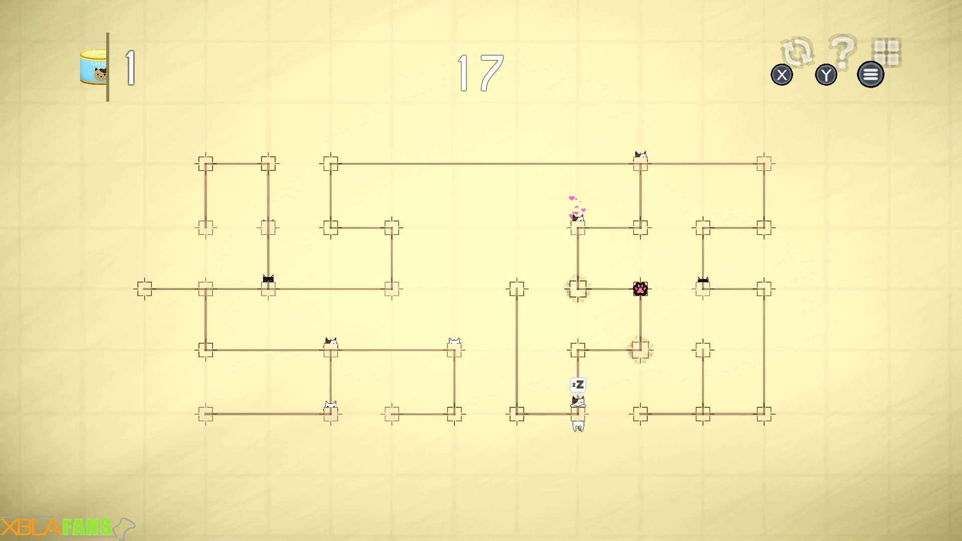
{"action": "key", "text": "Down"}
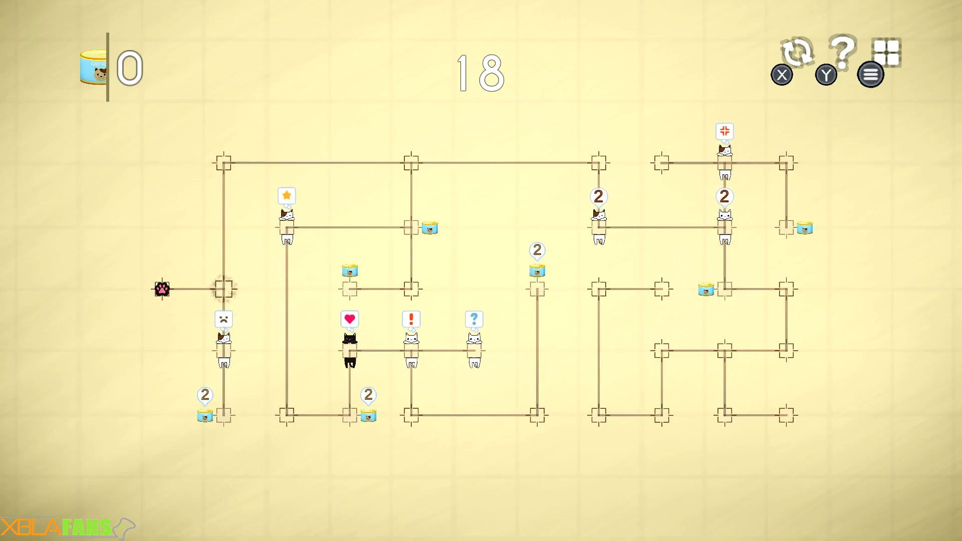
Collect the first two cans and feed the star cat in level 18
{"action": "key", "text": "Right"}
{"action": "key", "text": "Up"}
{"action": "key", "text": "Down"}
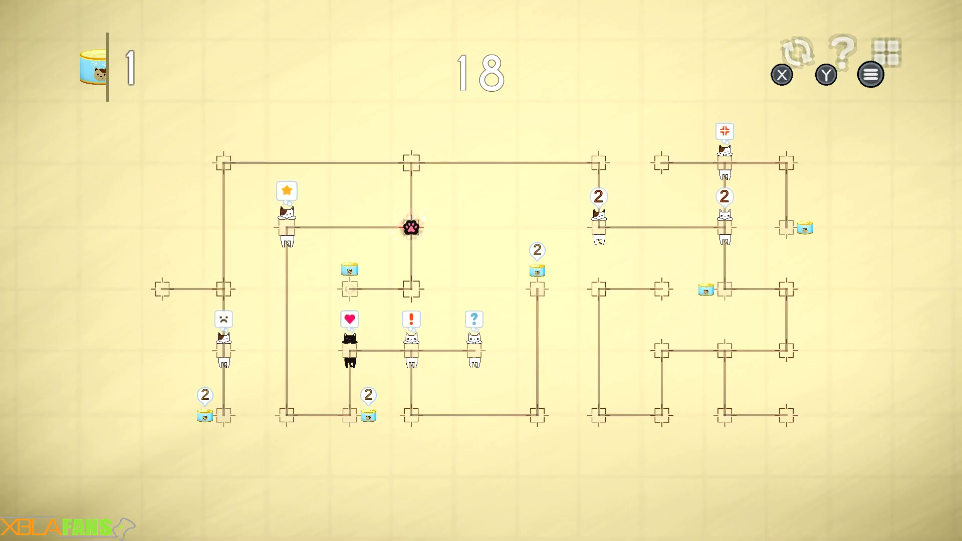
{"action": "key", "text": "Down"}
{"action": "key", "text": "Up"}
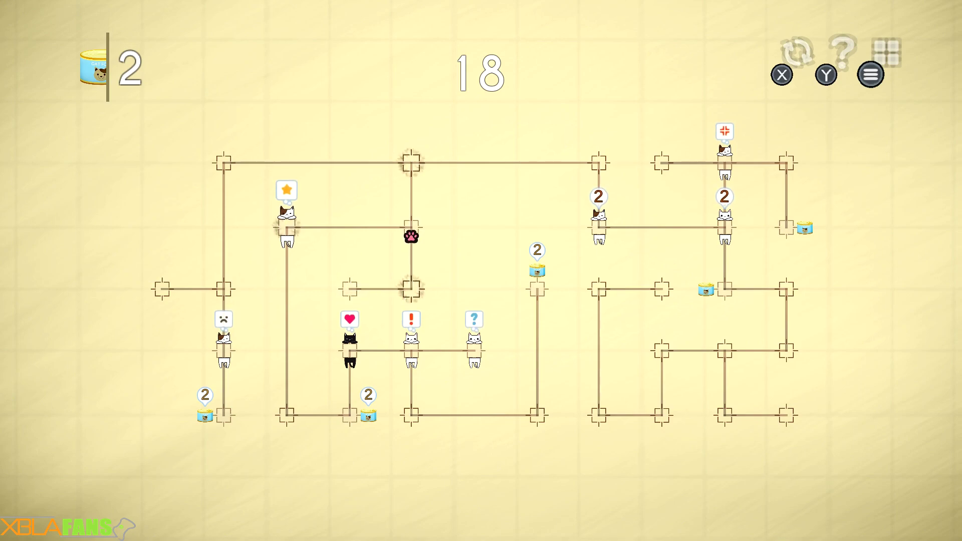
{"action": "key", "text": "Left"}
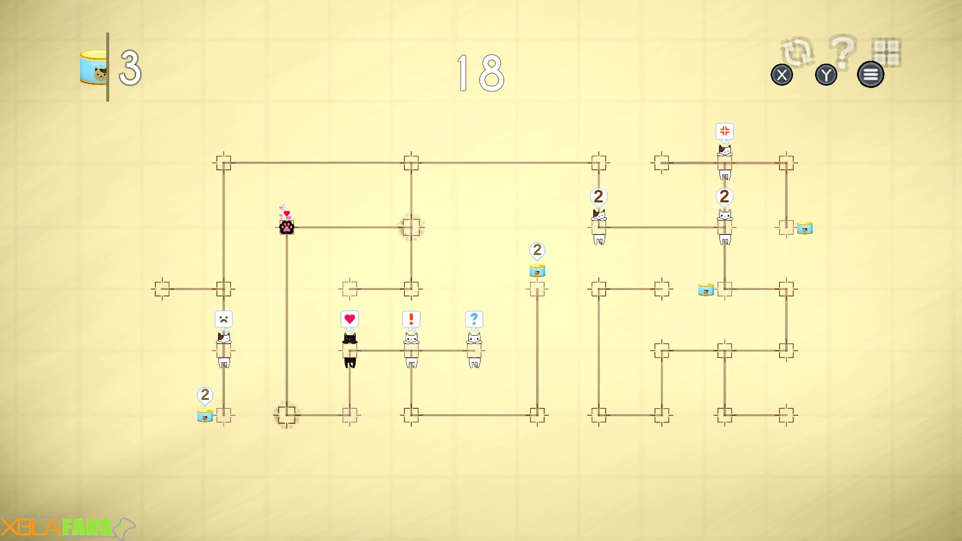
Feed the sad cat, take the can below it, and feed the two-can cats
{"action": "key", "text": "Up"}
{"action": "key", "text": "Left"}
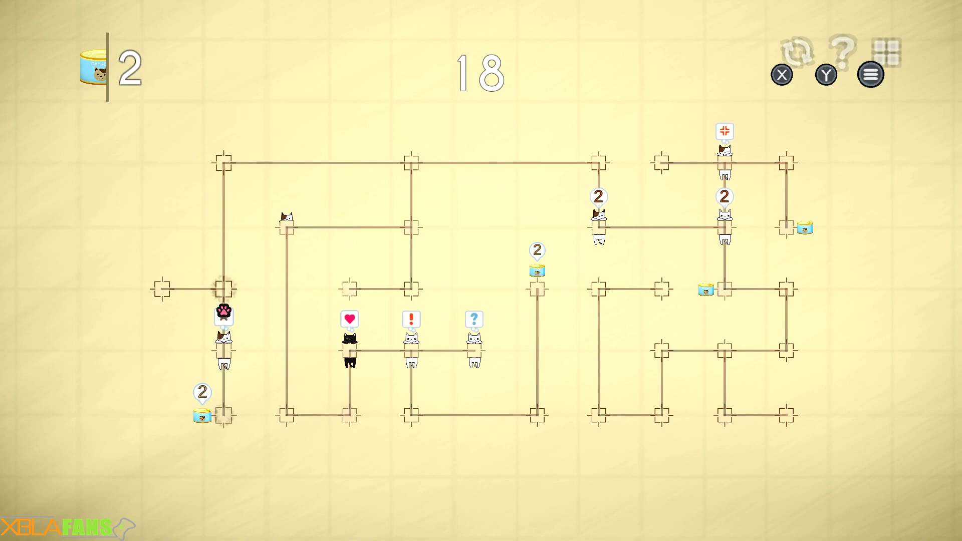
{"action": "key", "text": "Up"}
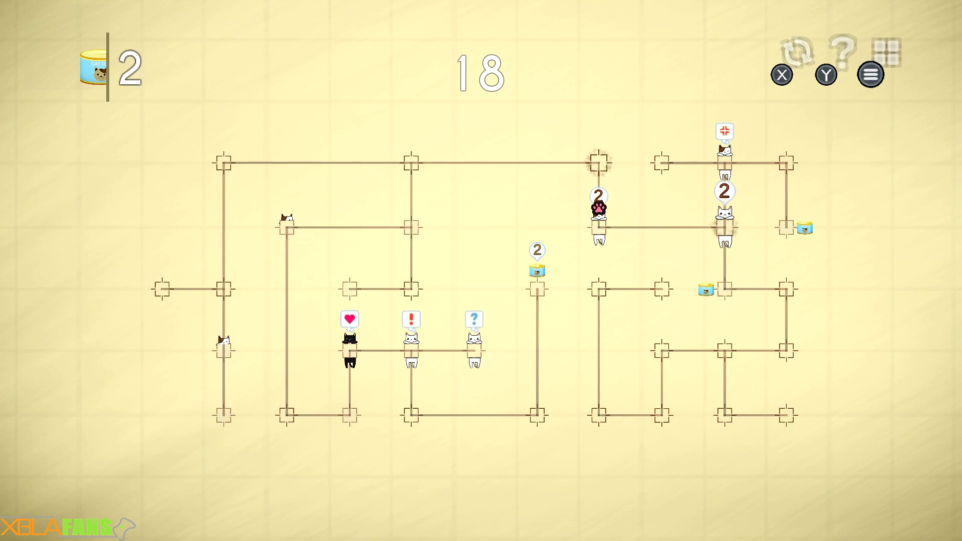
{"action": "key", "text": "Down"}
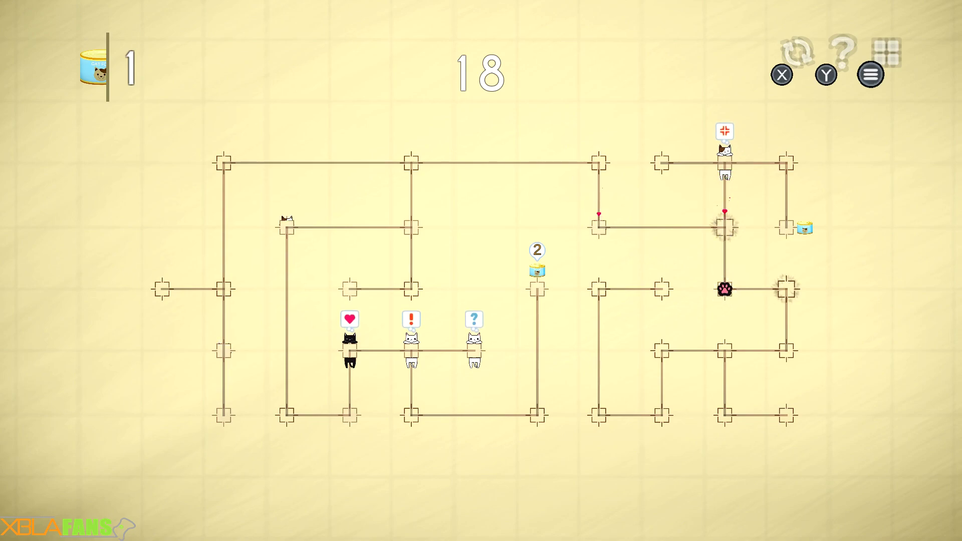
{"action": "key", "text": "Up"}
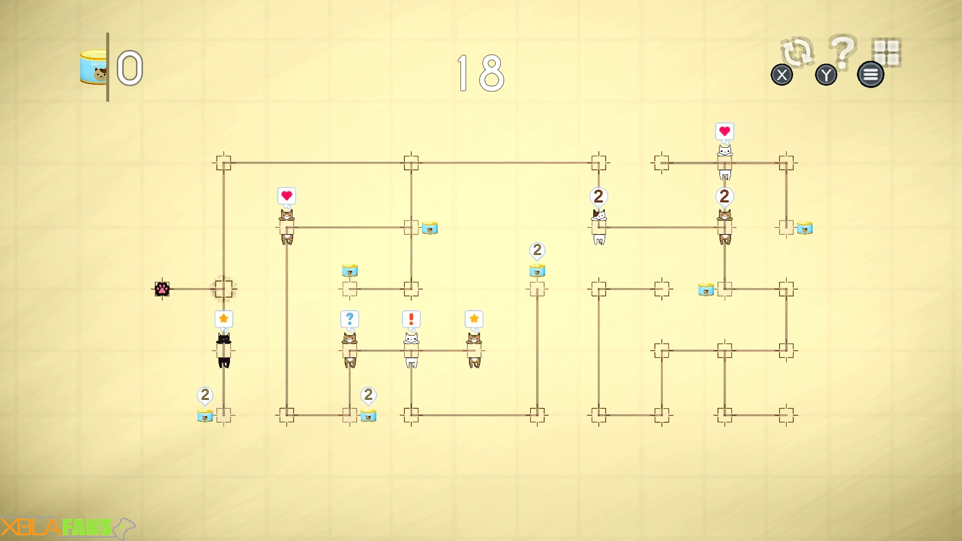
Restart level 18 and collect the two cans near the top, then descend the left path
{"action": "key", "text": "Right"}
{"action": "key", "text": "Up"}
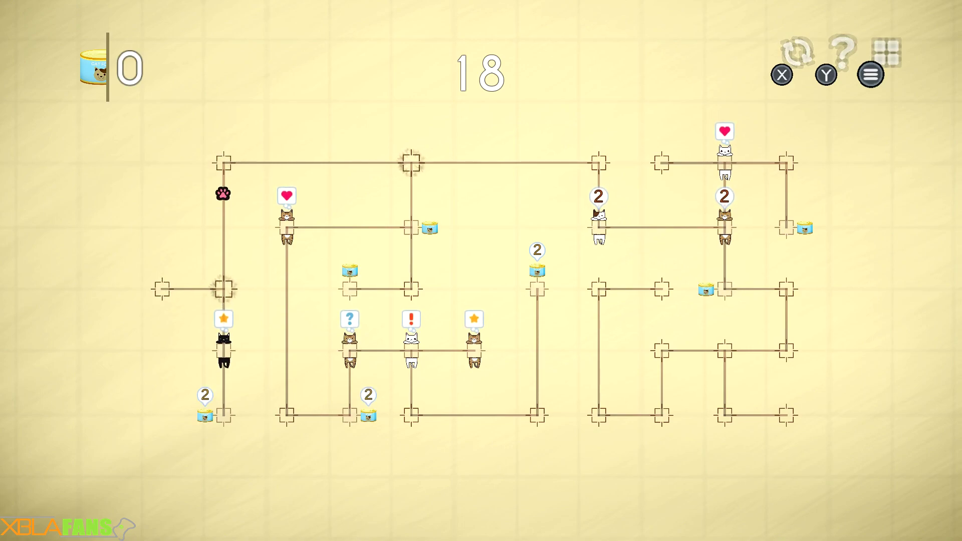
{"action": "key", "text": "Right"}
{"action": "key", "text": "Down"}
{"action": "key", "text": "Left"}
{"action": "key", "text": "Right"}
{"action": "key", "text": "Up"}
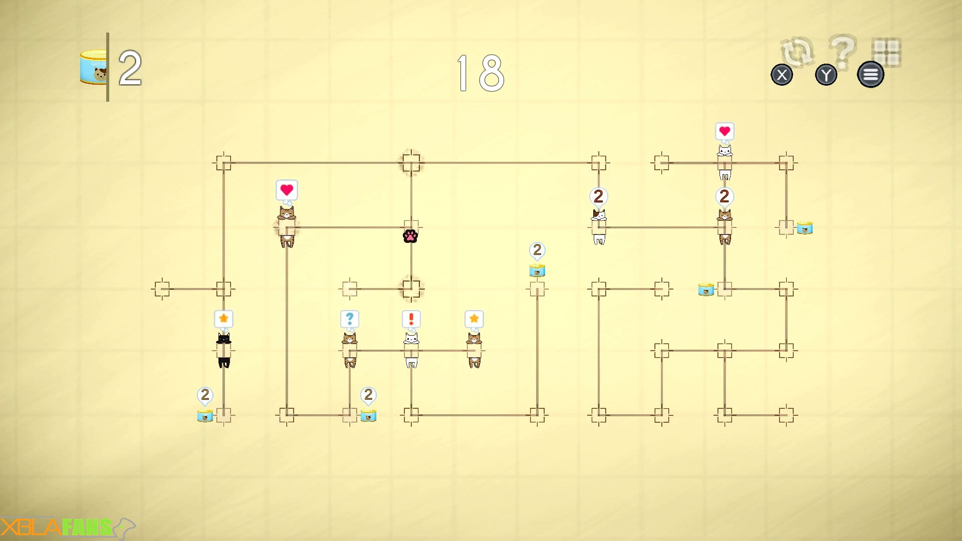
{"action": "key", "text": "Left"}
{"action": "key", "text": "Down"}
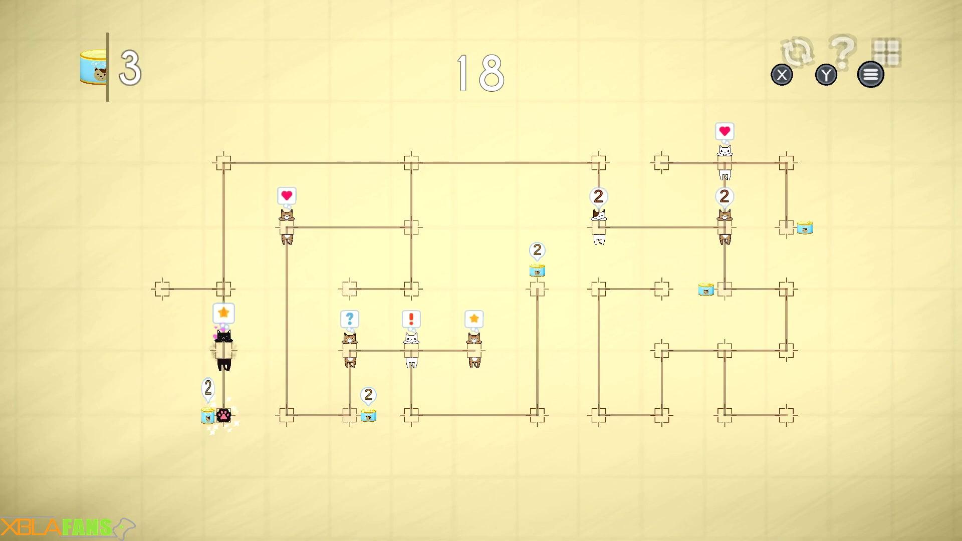
Feed the black cat, collect the bottom-path can, and reach the question-mark cat
{"action": "key", "text": "Up"}
{"action": "key", "text": "Right"}
{"action": "key", "text": "Down"}
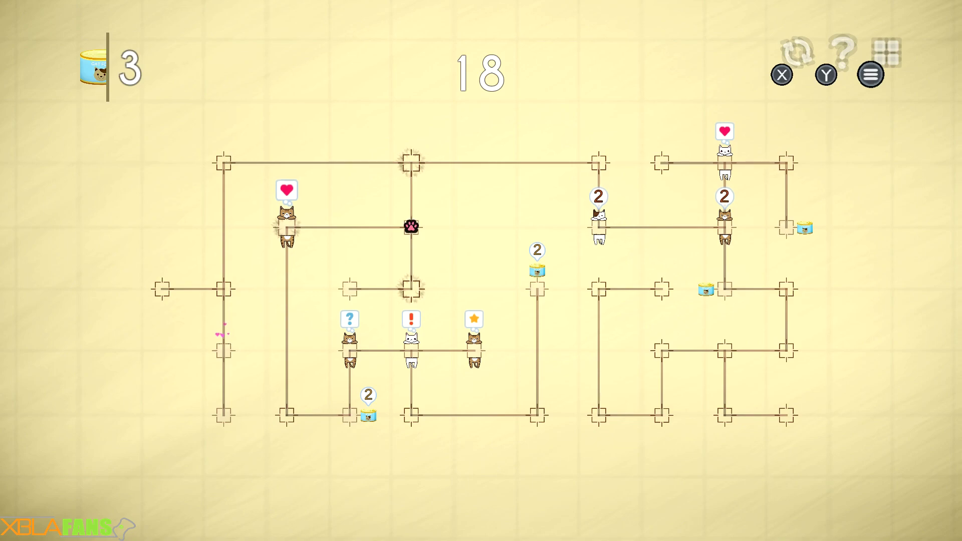
{"action": "key", "text": "Left"}
{"action": "key", "text": "Down"}
{"action": "key", "text": "Right"}
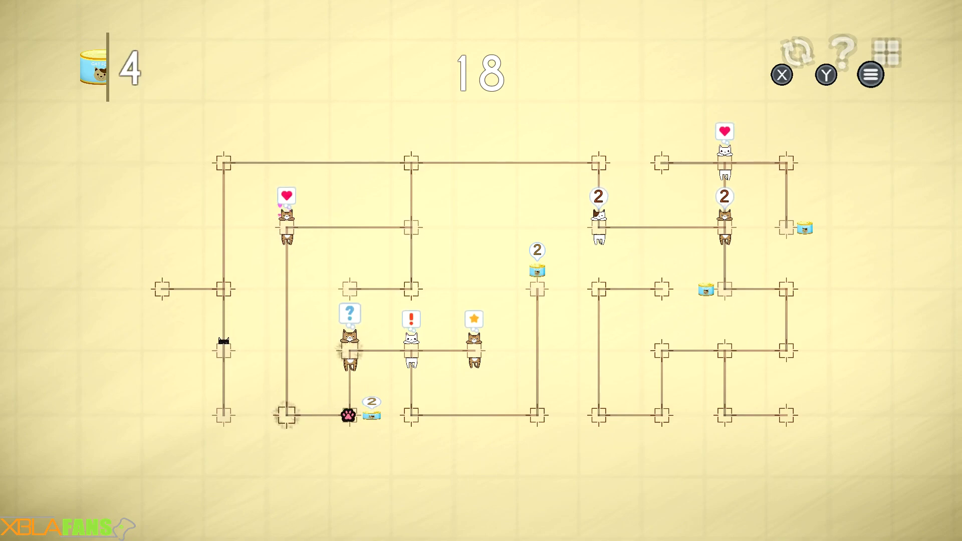
{"action": "key", "text": "Up"}
Gather the middle cans and feed the hungry cats on top with all of them
{"action": "key", "text": "Down"}
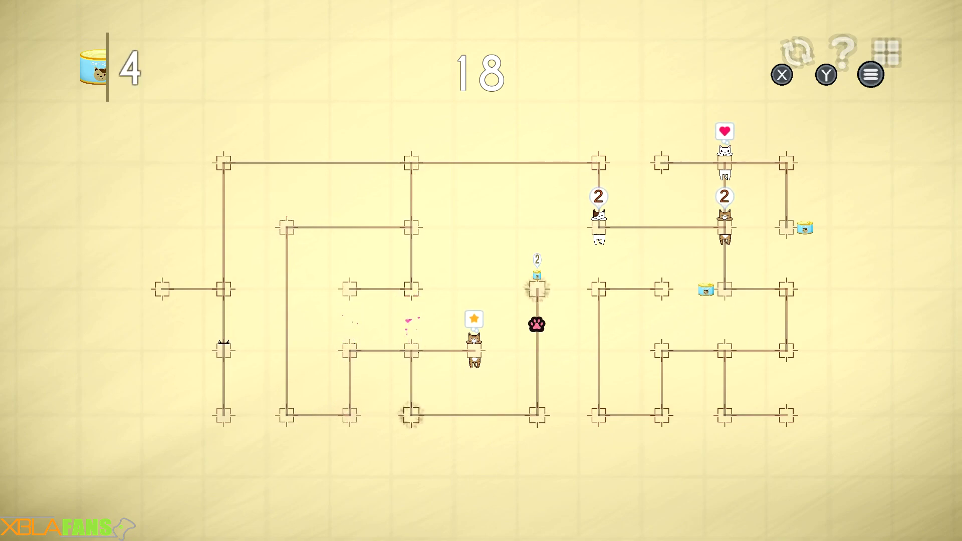
{"action": "key", "text": "Left"}
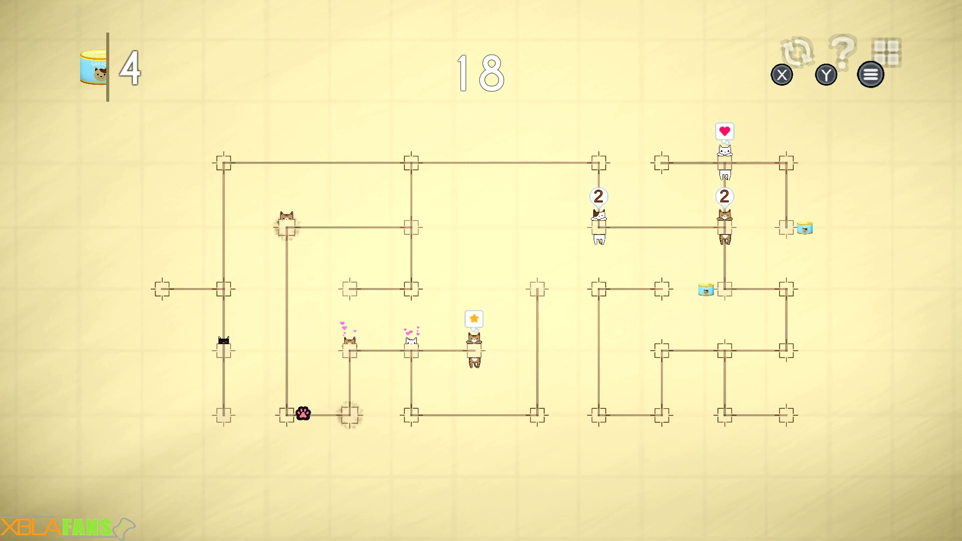
{"action": "key", "text": "Up"}
{"action": "key", "text": "Up"}
{"action": "key", "text": "Right"}
{"action": "key", "text": "Right"}
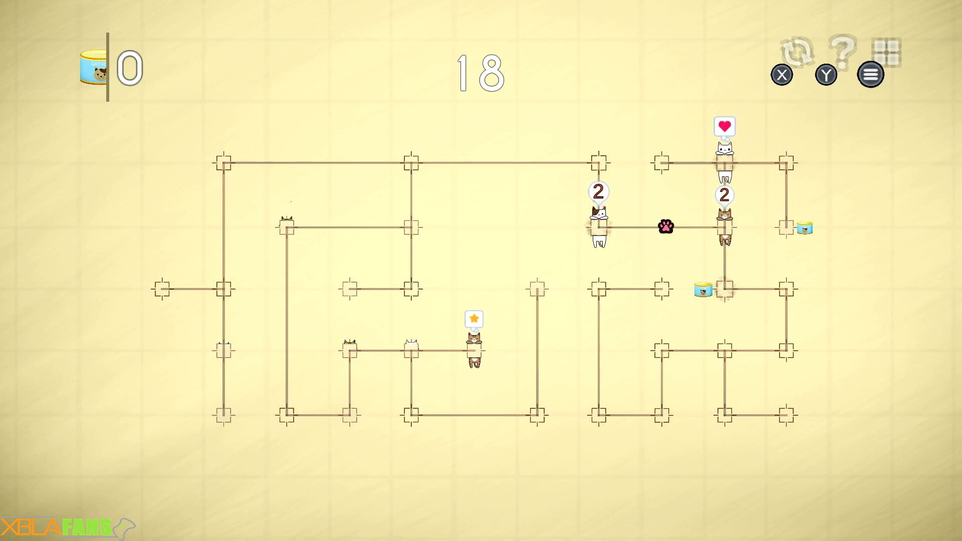
Collect one more can, feed the right-side heart cat, and reach the star cat
{"action": "key", "text": "Down"}
{"action": "key", "text": "Up"}
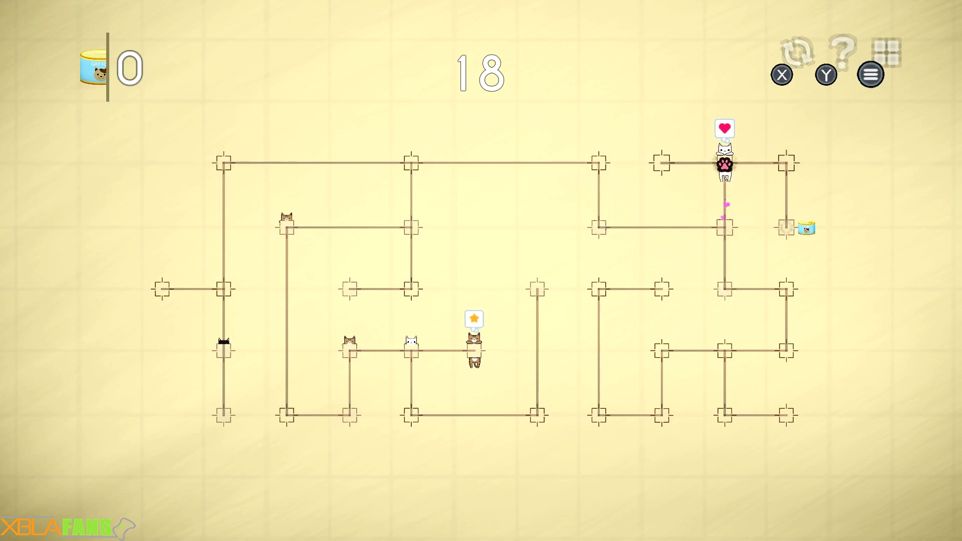
{"action": "key", "text": "Right"}
{"action": "key", "text": "Up"}
{"action": "key", "text": "Down"}
{"action": "key", "text": "Left"}
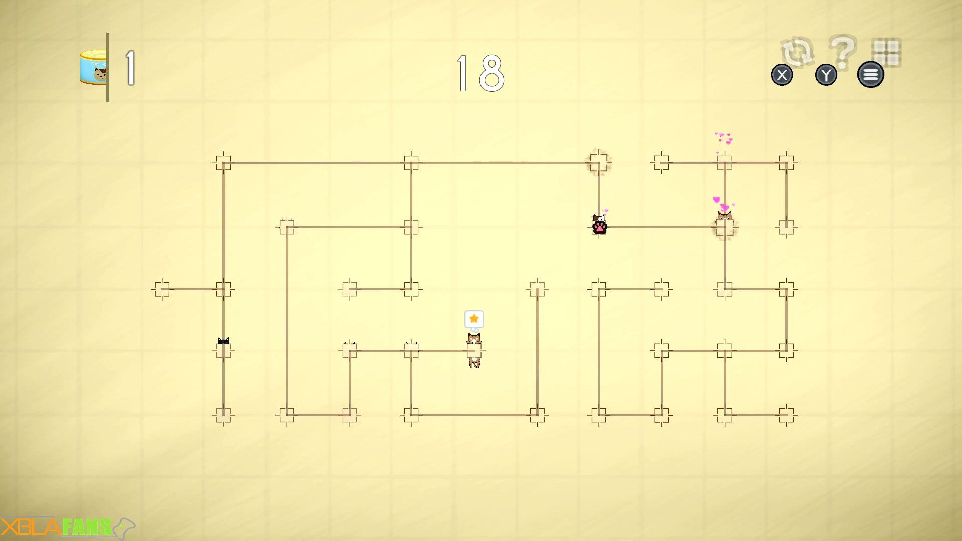
{"action": "key", "text": "Right"}
{"action": "key", "text": "Down"}
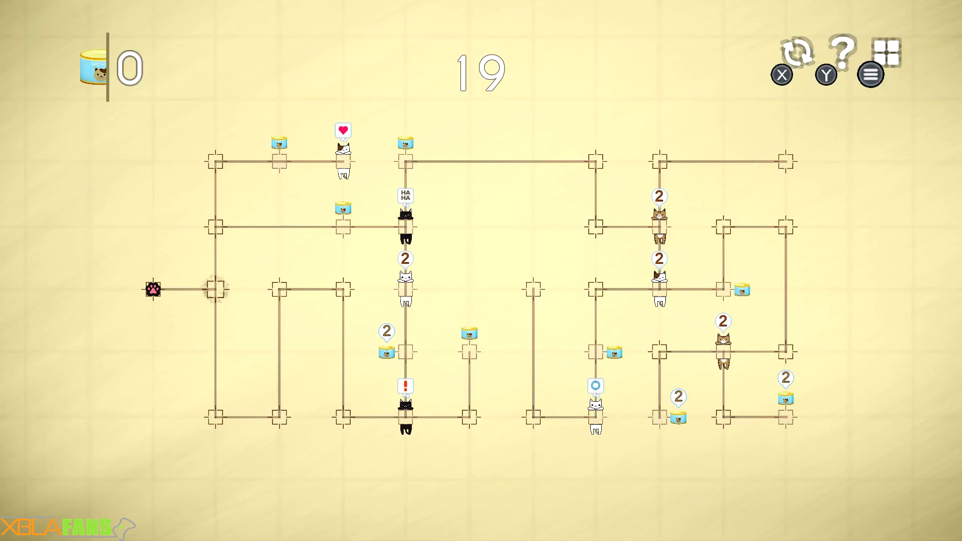
Collect the top-row can on level 19 and reach the black HAHA cat
{"action": "key", "text": "Right"}
{"action": "key", "text": "Up"}
{"action": "key", "text": "Up"}
{"action": "key", "text": "Right"}
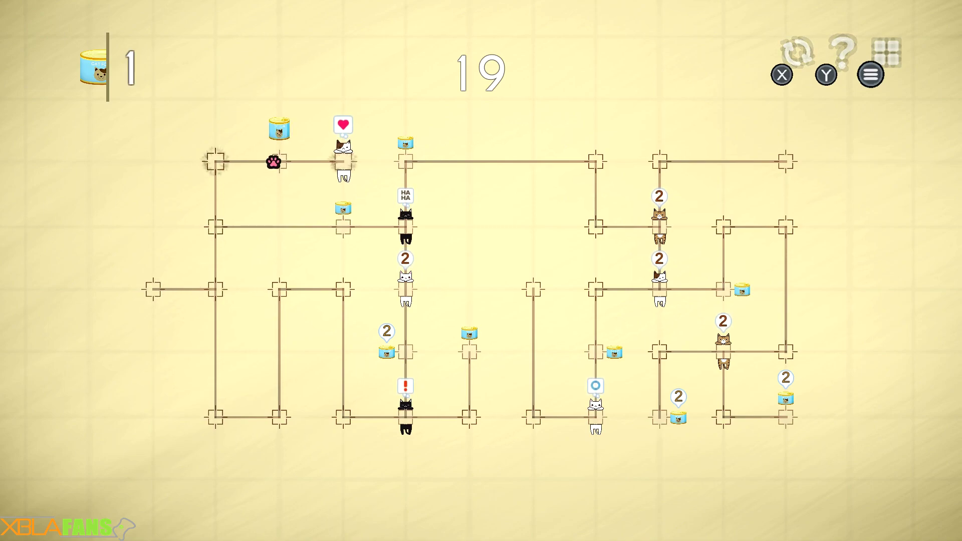
{"action": "key", "text": "Left"}
{"action": "key", "text": "Down"}
{"action": "key", "text": "Right"}
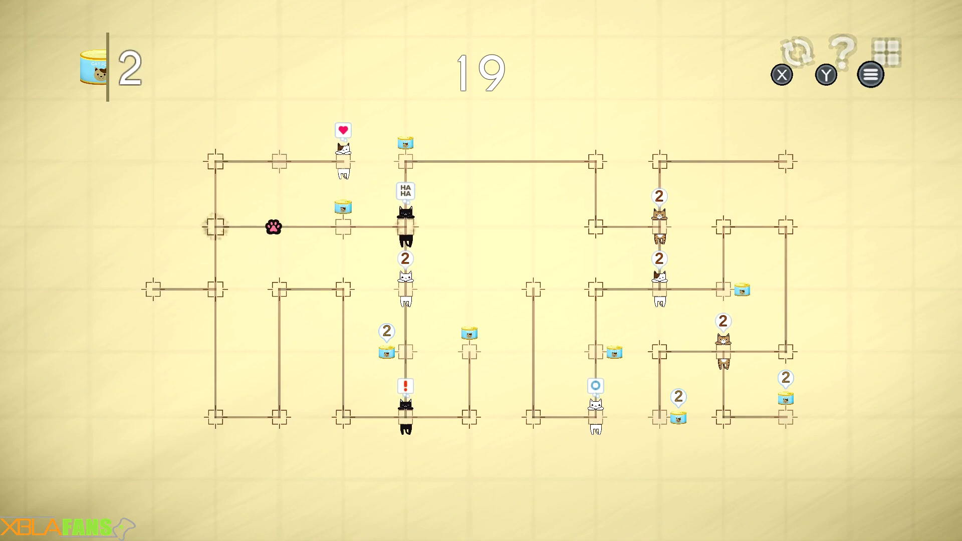
{"action": "key", "text": "Right"}
Return along the top row and feed the white cat that needs two cans
{"action": "key", "text": "Up"}
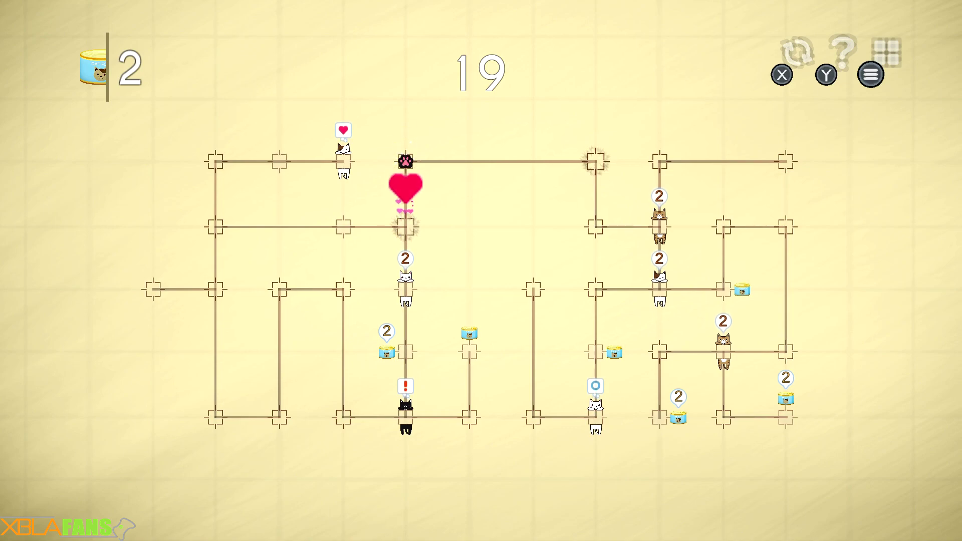
{"action": "key", "text": "Right"}
{"action": "key", "text": "Left"}
{"action": "key", "text": "Down"}
{"action": "key", "text": "Down"}
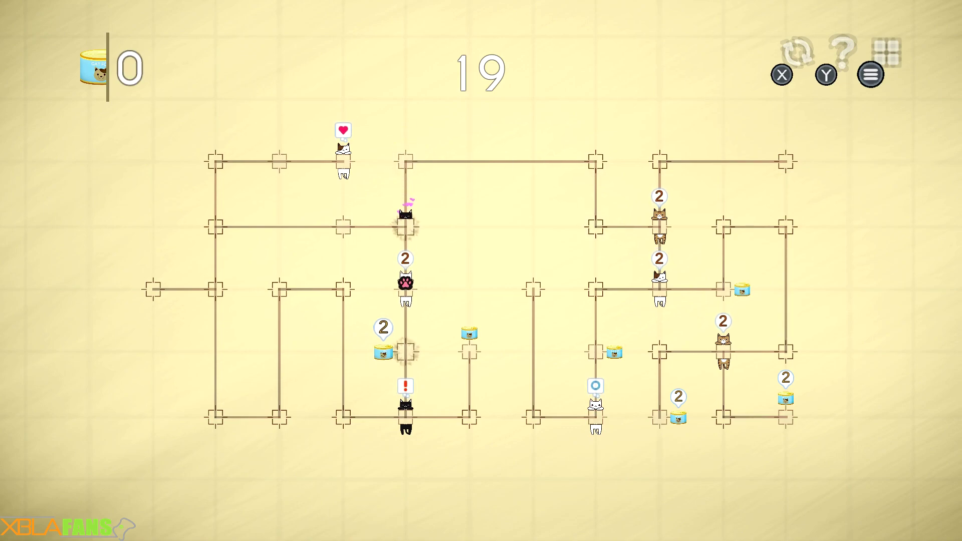
{"action": "key", "text": "Down"}
{"action": "key", "text": "Up"}
{"action": "key", "text": "Up"}
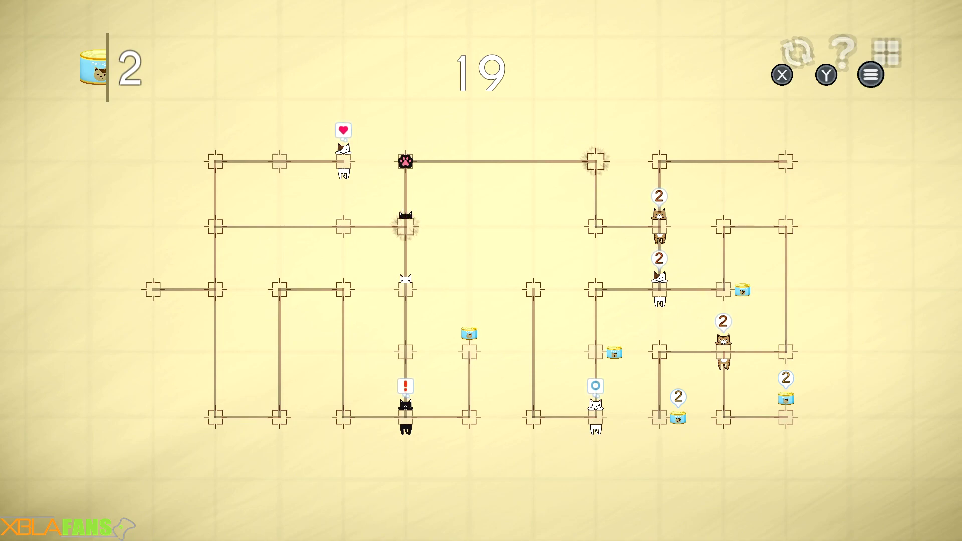
Restart level 19 and collect the food can near the top left
{"action": "key", "text": "x"}
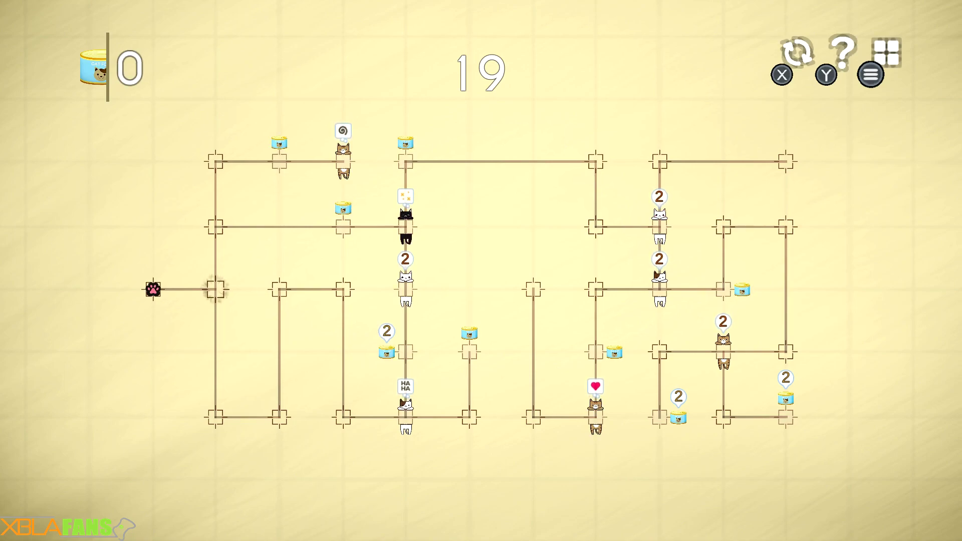
{"action": "key", "text": "Right"}
{"action": "key", "text": "Up"}
{"action": "key", "text": "Up"}
{"action": "key", "text": "Right"}
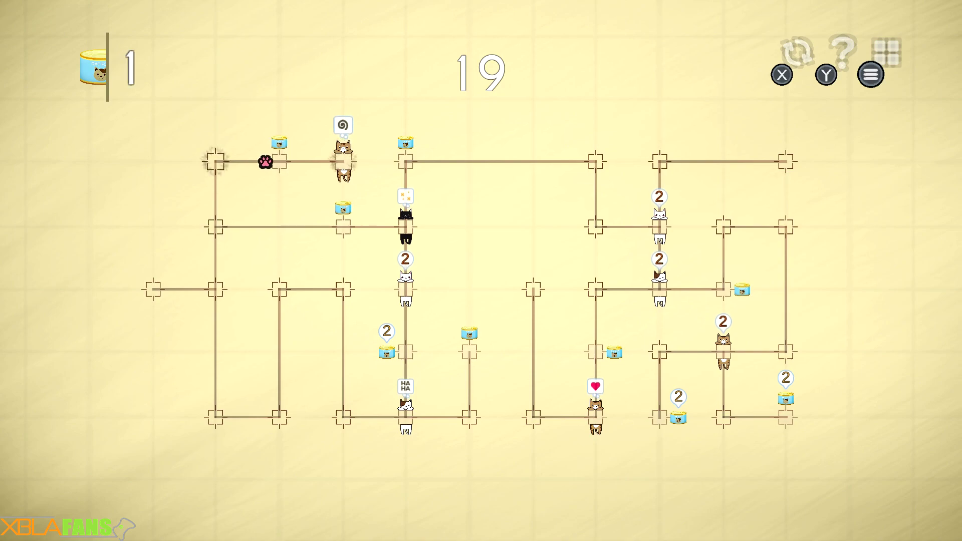
{"action": "key", "text": "Left"}
{"action": "key", "text": "Down"}
Pick up the middle-row can, feed the black cat, then feed the lower-right cat
{"action": "key", "text": "Right"}
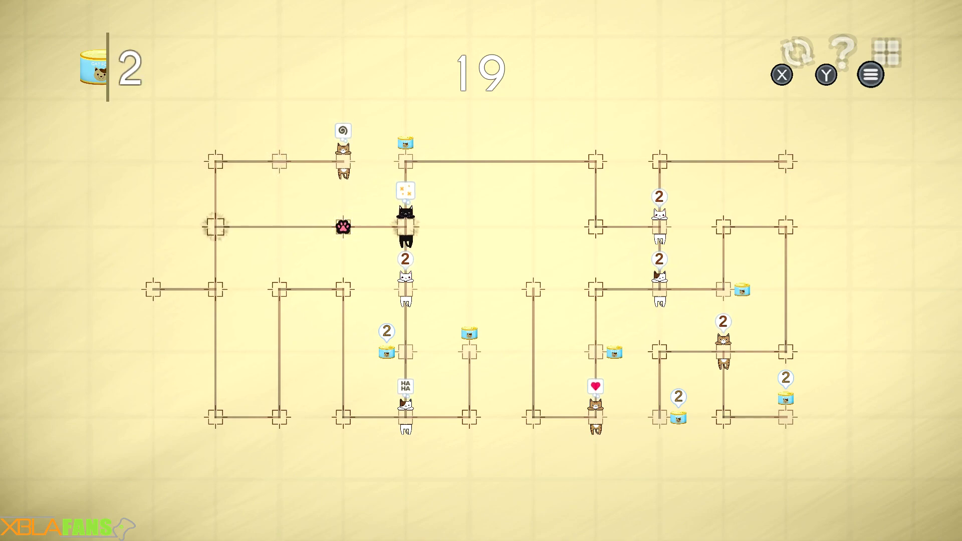
{"action": "key", "text": "Right"}
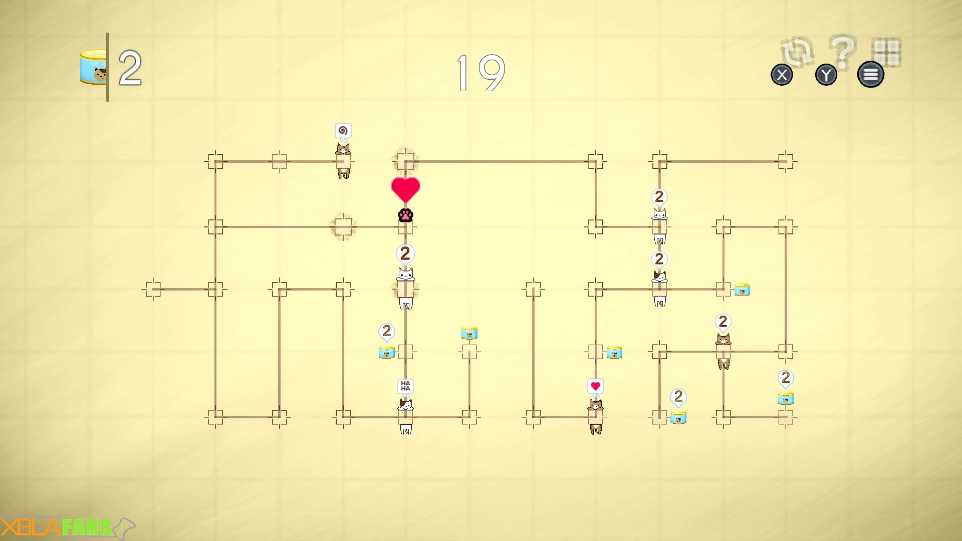
{"action": "key", "text": "Left"}
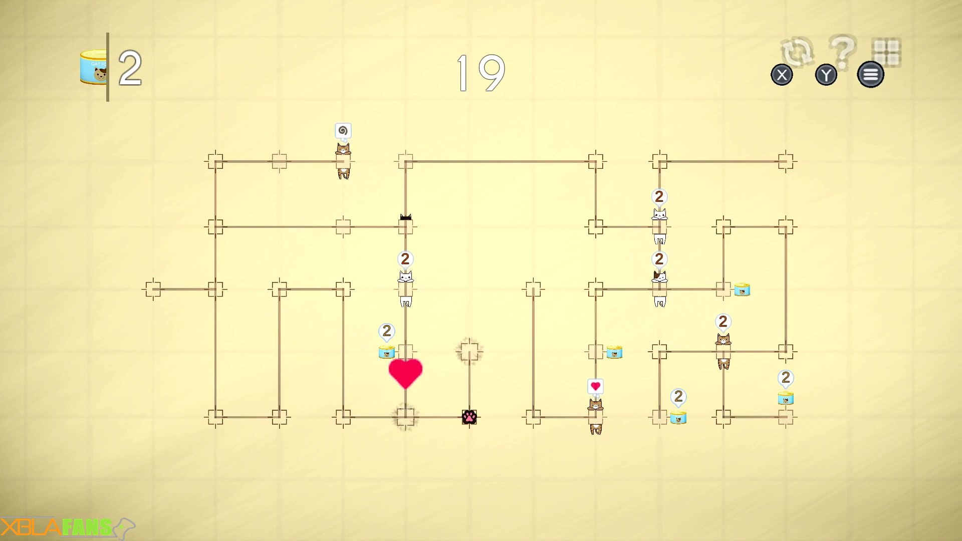
{"action": "left_click", "coordinate": [407, 371]}
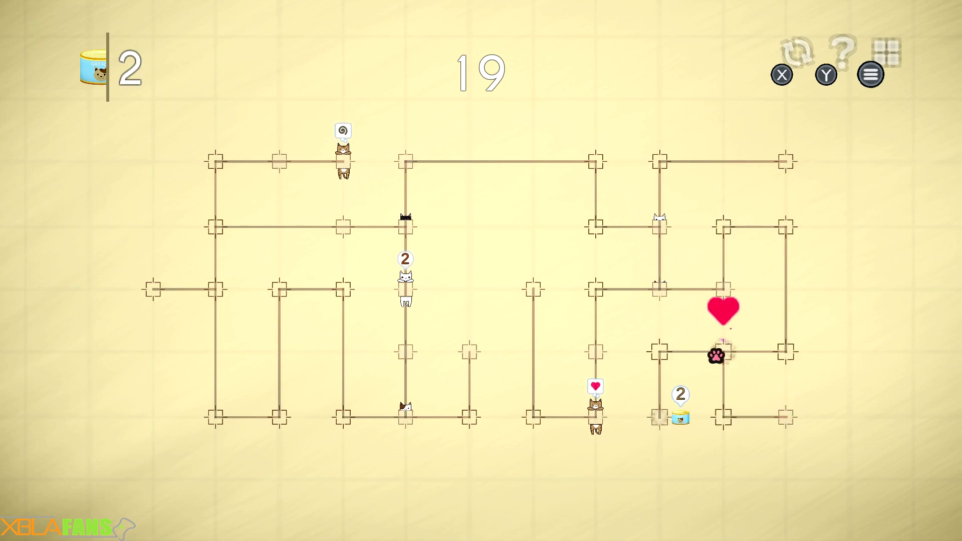
{"action": "key", "text": "Up"}
{"action": "key", "text": "Right"}
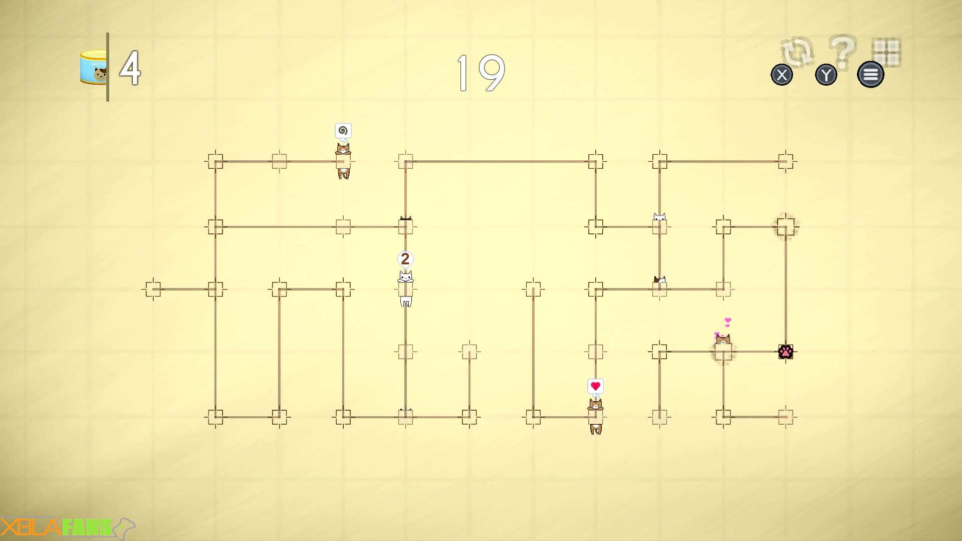
Open the controls help screen with Y and close it again
{"action": "key", "text": "y"}
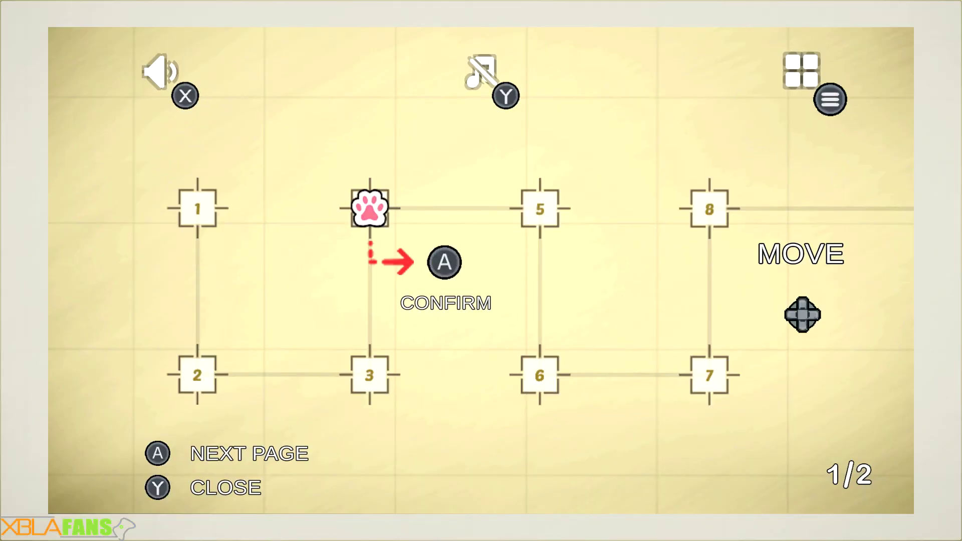
{"action": "key", "text": "y"}
{"action": "key", "text": "y"}
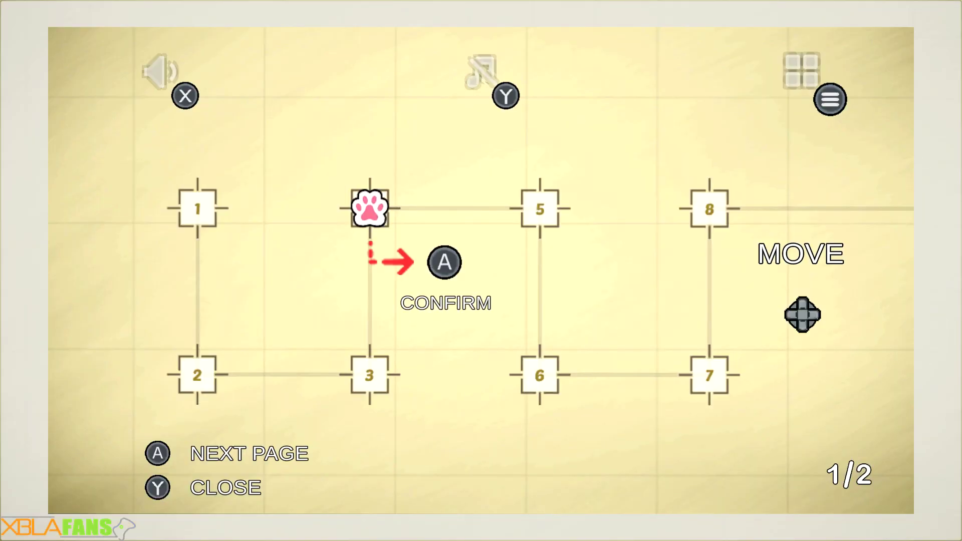
{"action": "key", "text": "y"}
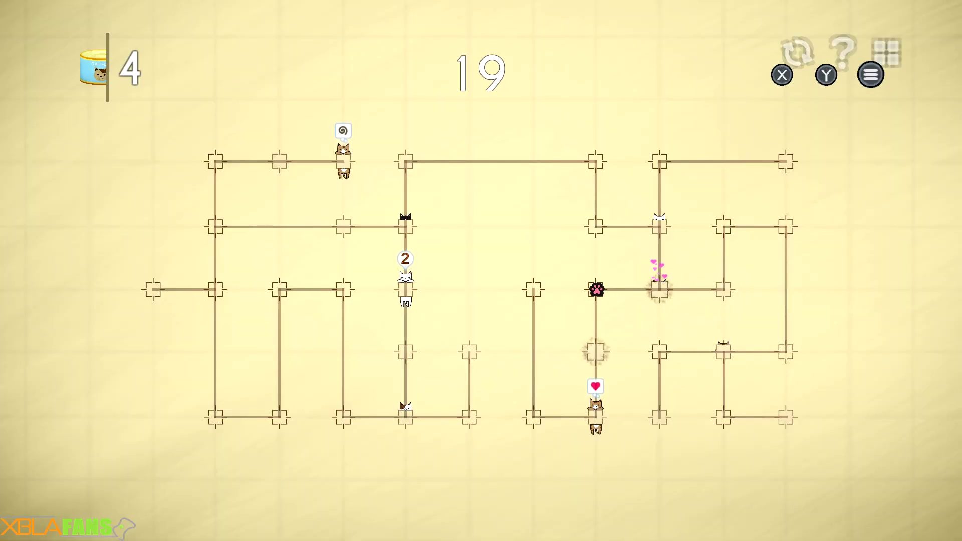
Feed the bottom cat, give the white cat two cans, and feed the top orange cat
{"action": "key", "text": "Down"}
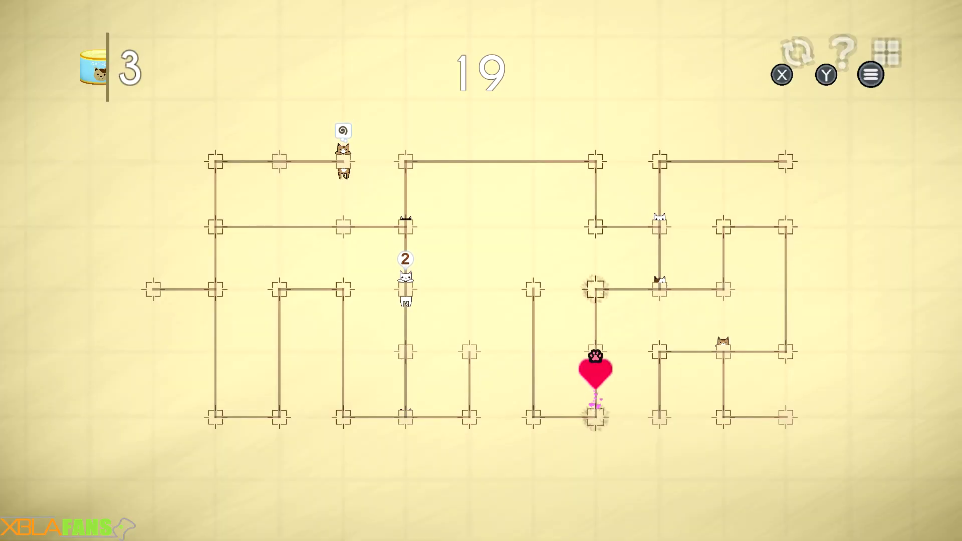
{"action": "key", "text": "Up"}
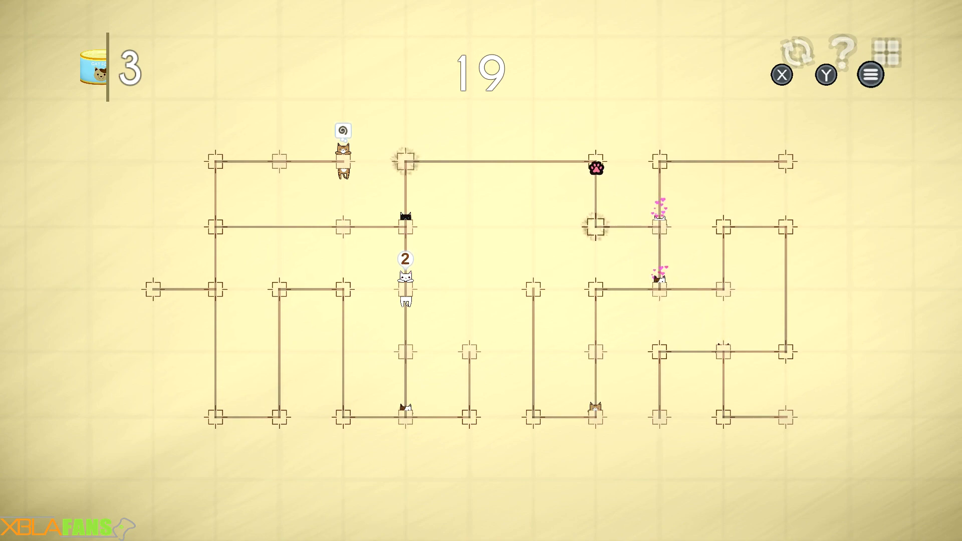
{"action": "key", "text": "Up"}
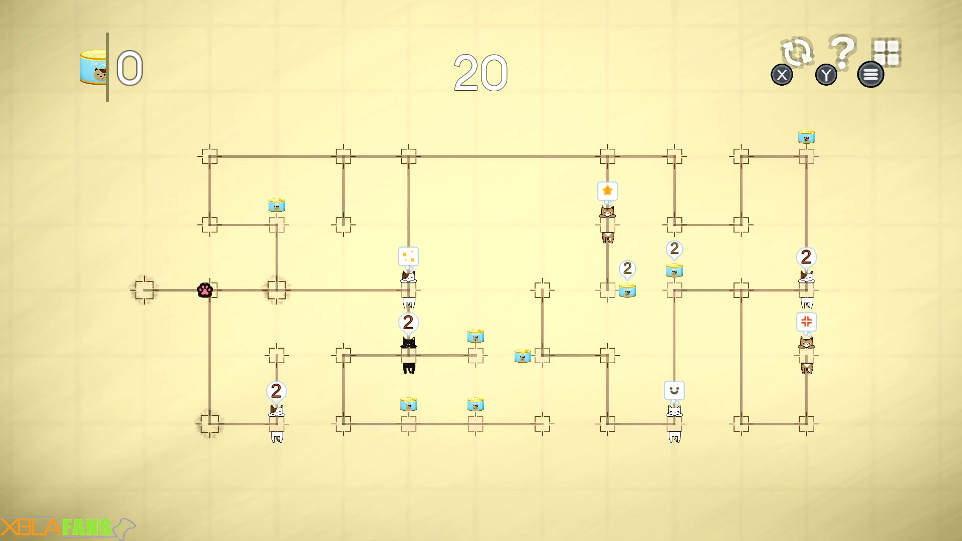
Collect level 20's first can and travel along the top line
{"action": "key", "text": "Up"}
{"action": "key", "text": "Left"}
{"action": "key", "text": "Up"}
{"action": "key", "text": "Right"}
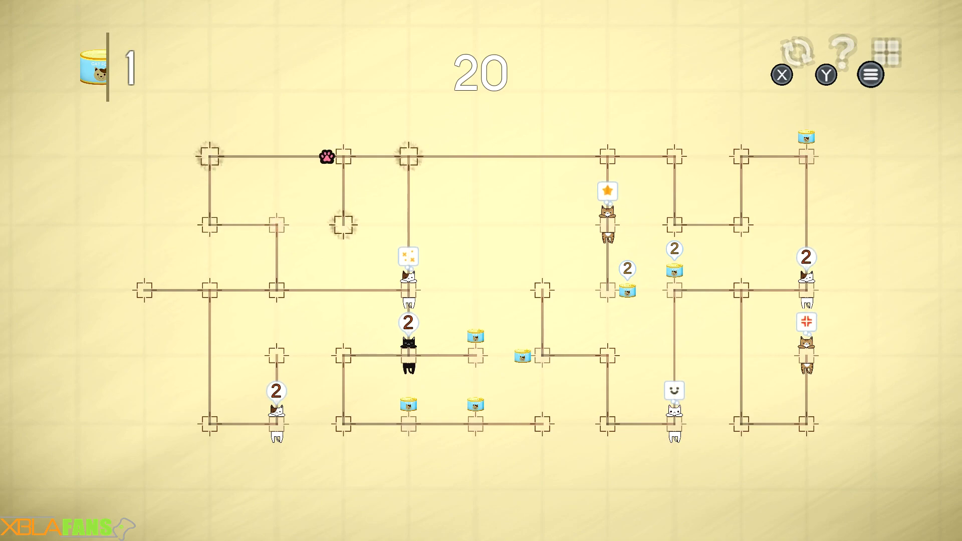
Gather more cans and finish feeding the cat on the right
{"action": "key", "text": "Right"}
{"action": "key", "text": "Down"}
{"action": "key", "text": "Right"}
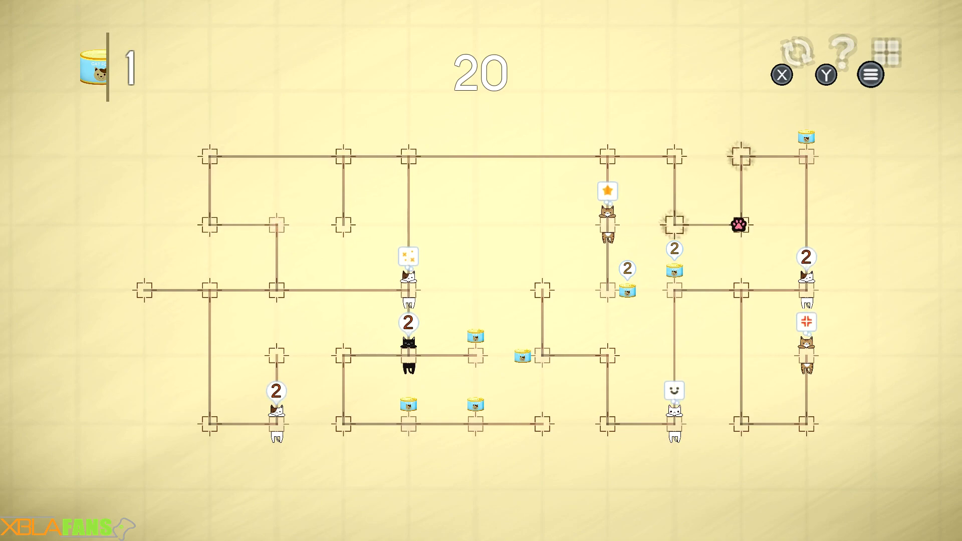
{"action": "key", "text": "Up"}
{"action": "key", "text": "Right"}
{"action": "key", "text": "Down"}
{"action": "key", "text": "Left"}
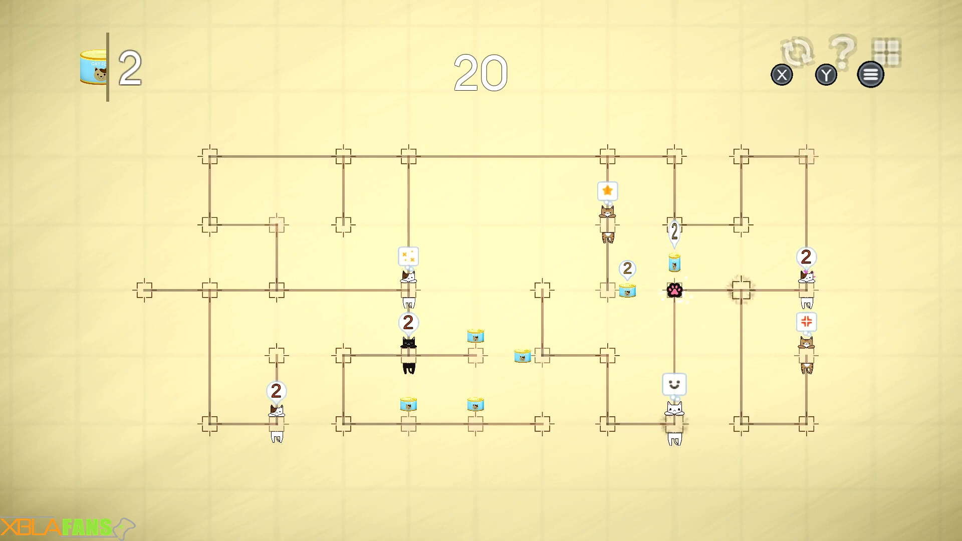
{"action": "key", "text": "Right"}
{"action": "key", "text": "Up"}
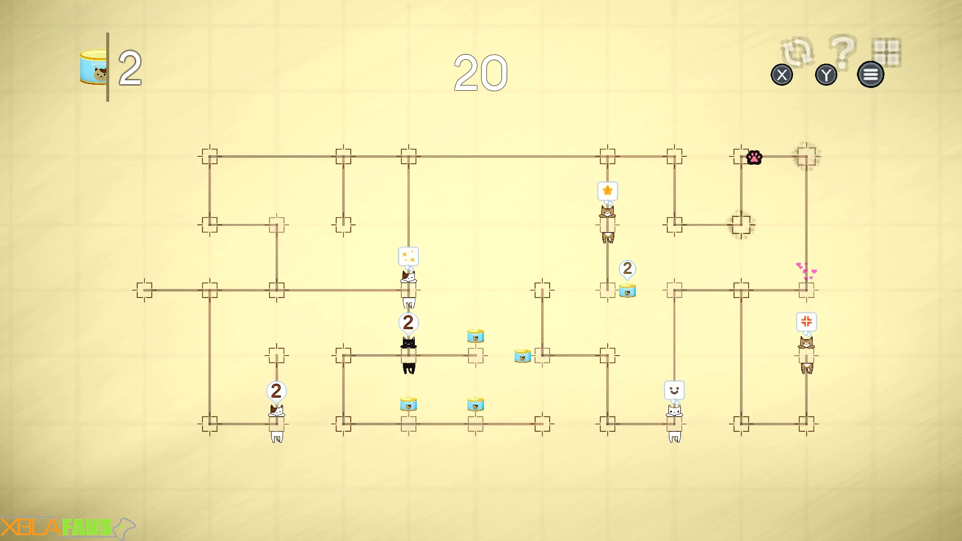
Feed the cat with the star bubble
{"action": "key", "text": "Left"}
{"action": "key", "text": "Down"}
{"action": "key", "text": "Left"}
{"action": "key", "text": "Up"}
{"action": "key", "text": "Left"}
{"action": "key", "text": "Down"}
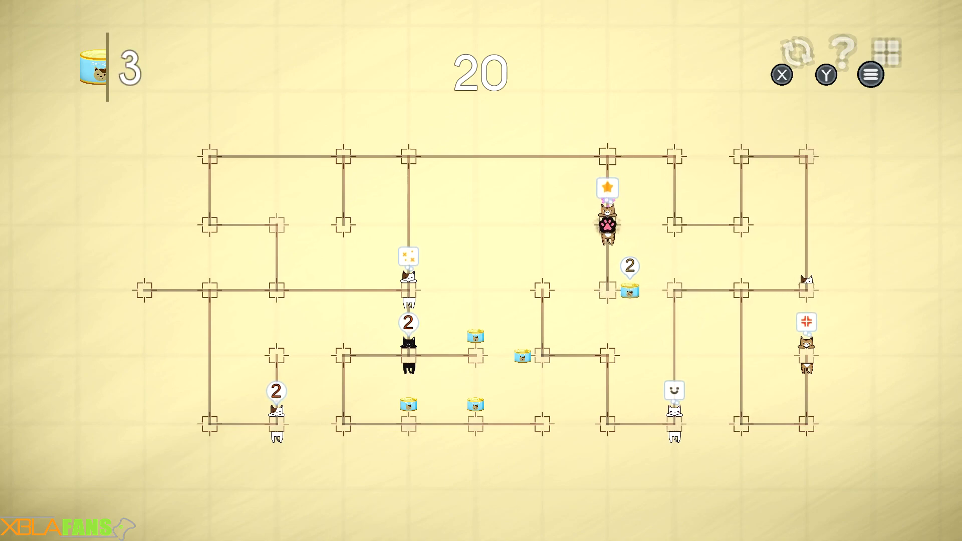
Grab a can along the top and feed the black cat its two cans
{"action": "key", "text": "Down"}
{"action": "key", "text": "Up"}
{"action": "key", "text": "Left"}
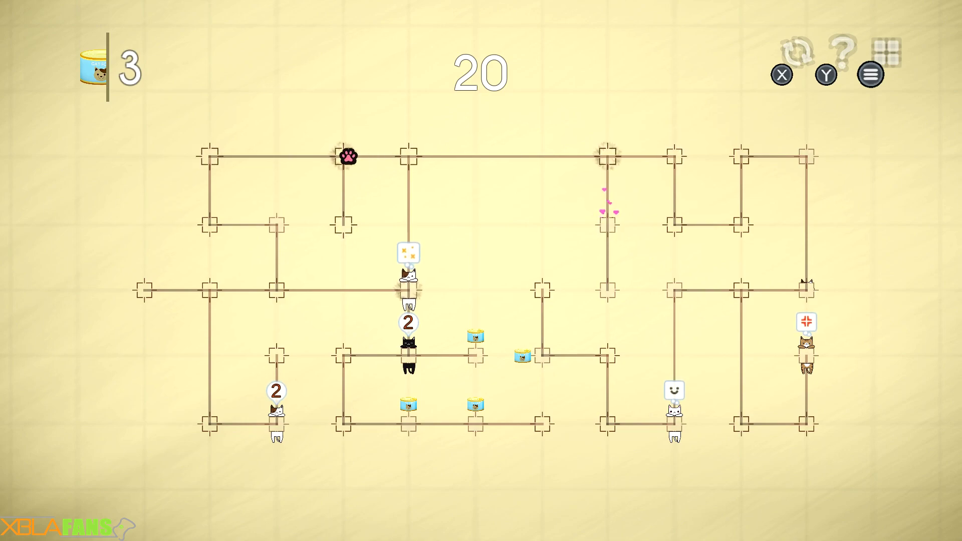
{"action": "key", "text": "Down"}
{"action": "key", "text": "Right"}
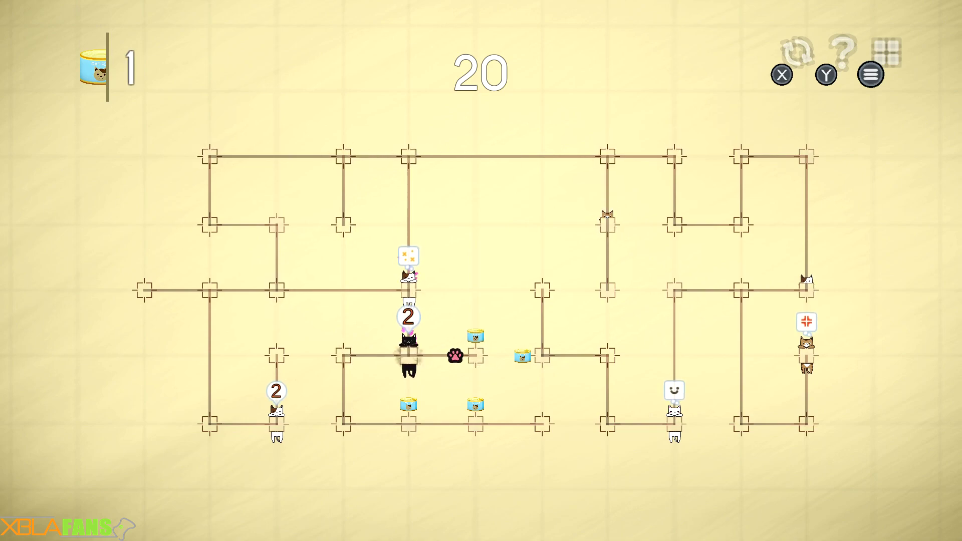
Collect the bottom-line cans and feed the calico cat at the lower left
{"action": "key", "text": "Left"}
{"action": "key", "text": "Down"}
{"action": "key", "text": "Right"}
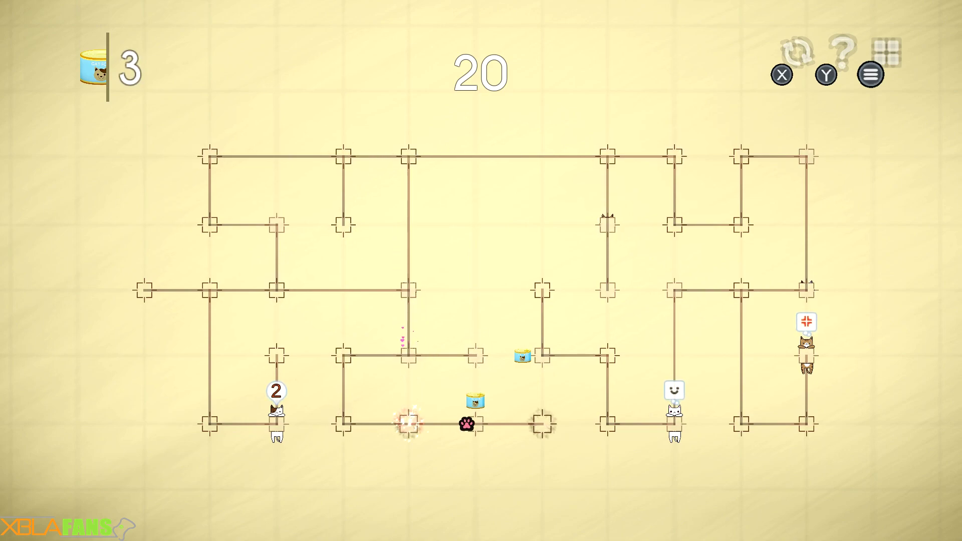
{"action": "key", "text": "Left"}
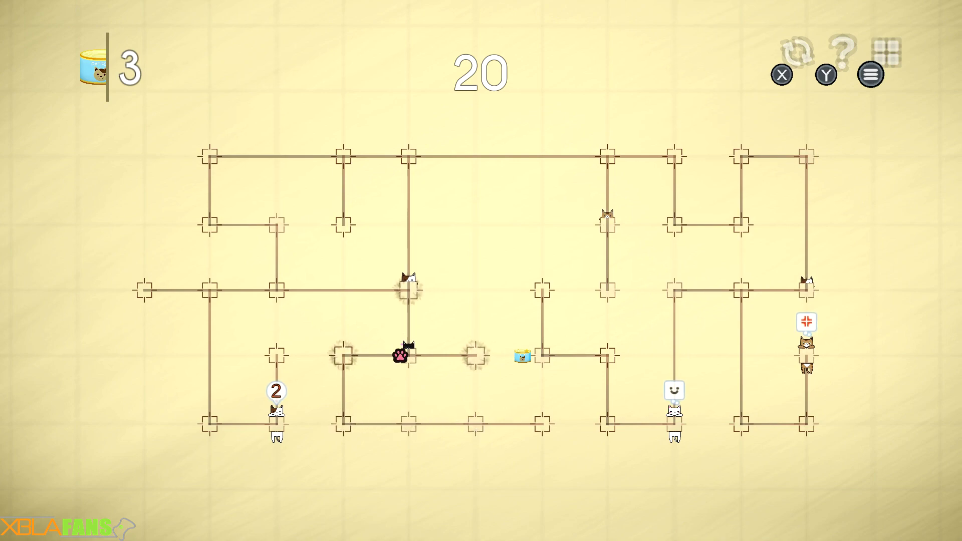
{"action": "key", "text": "Up"}
{"action": "key", "text": "Left"}
{"action": "key", "text": "Down"}
{"action": "key", "text": "Right"}
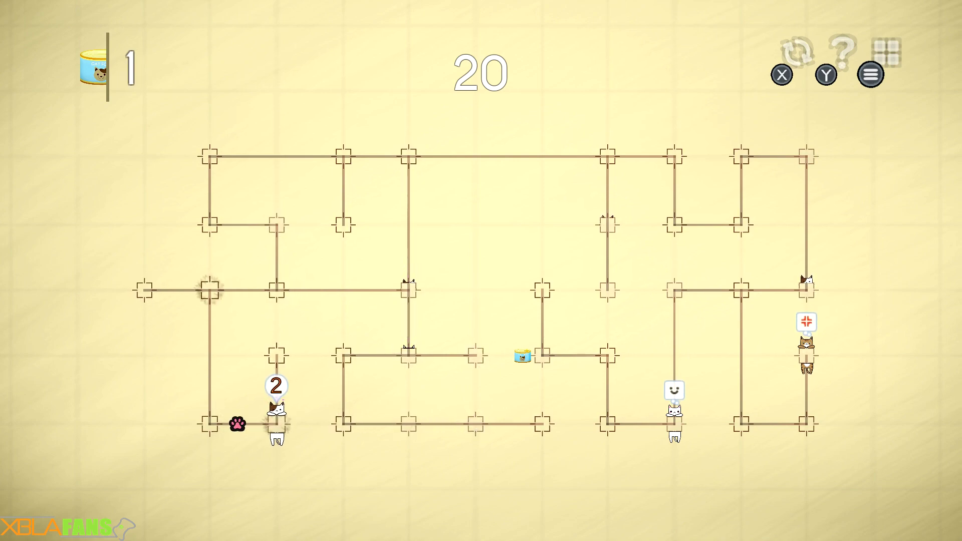
Return to the top line and head right toward the remaining cats
{"action": "key", "text": "Left"}
{"action": "key", "text": "Up"}
{"action": "key", "text": "Right"}
{"action": "key", "text": "Up"}
{"action": "key", "text": "Right"}
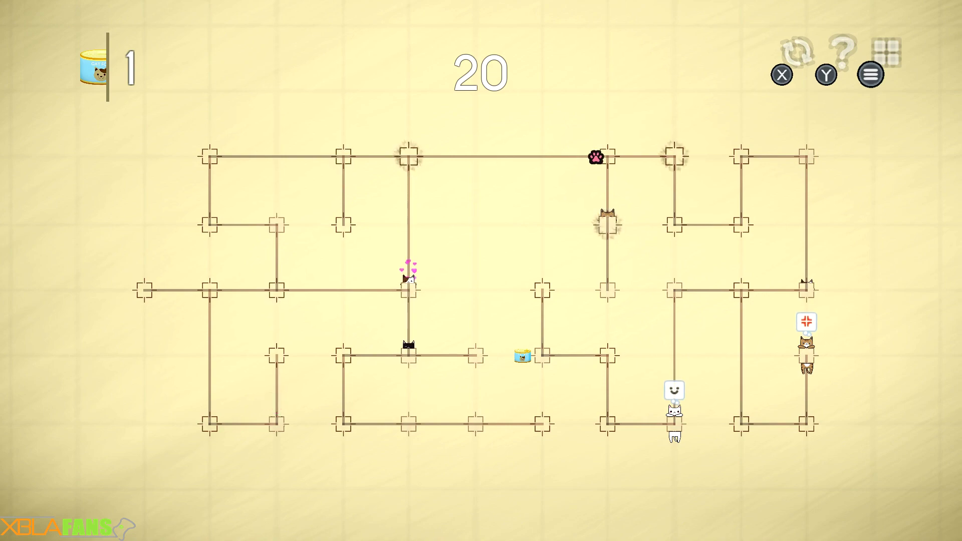
{"action": "key", "text": "Down"}
{"action": "key", "text": "Right"}
{"action": "key", "text": "Right"}
Fetch the last can, feed the white cat, then feed the last orange cat
{"action": "key", "text": "Down"}
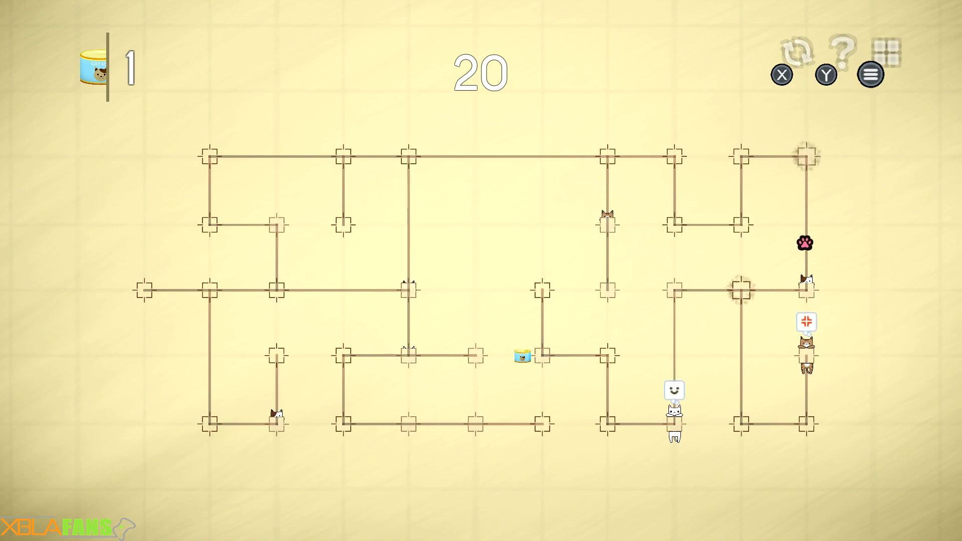
{"action": "key", "text": "Left"}
{"action": "key", "text": "Down"}
{"action": "key", "text": "Left"}
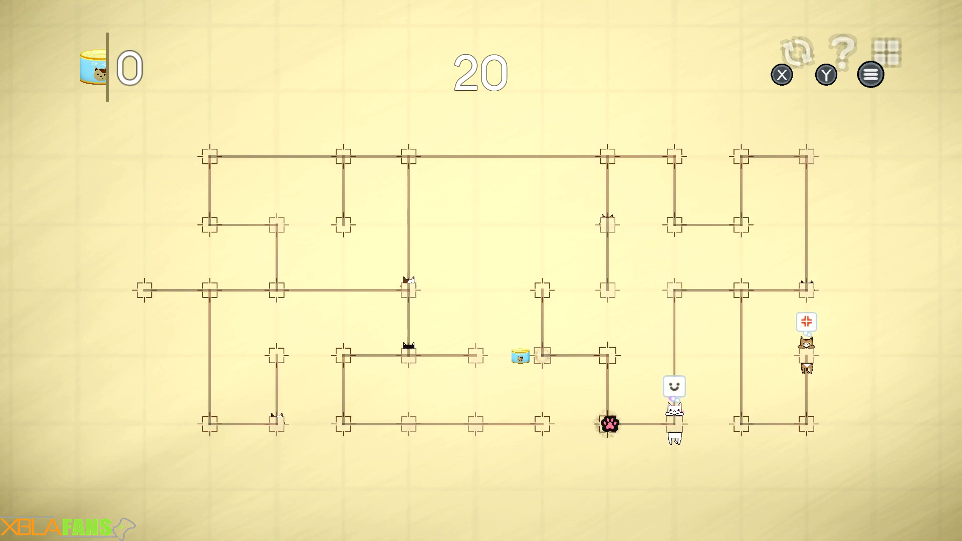
{"action": "key", "text": "Up"}
{"action": "key", "text": "Left"}
{"action": "key", "text": "Right"}
{"action": "key", "text": "Down"}
{"action": "key", "text": "Right"}
{"action": "key", "text": "Up"}
{"action": "key", "text": "Right"}
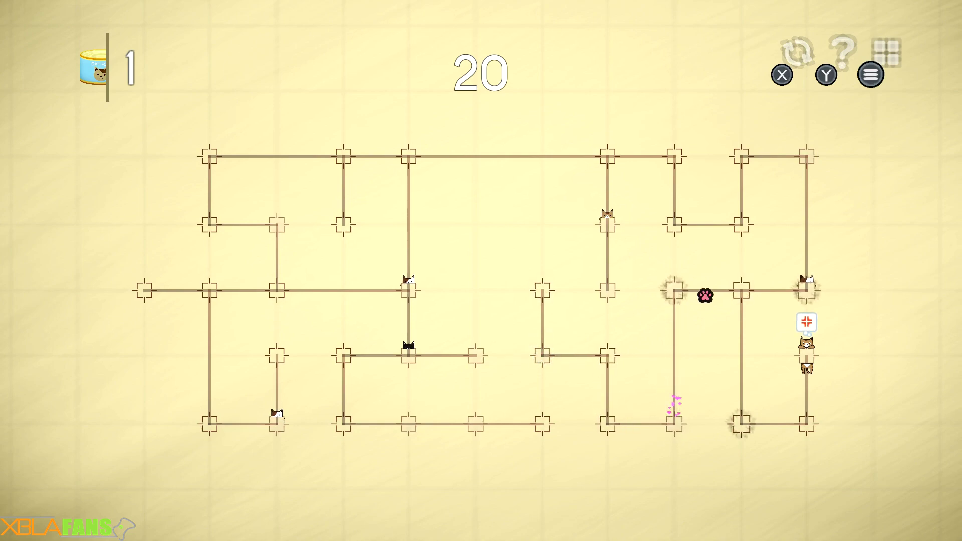